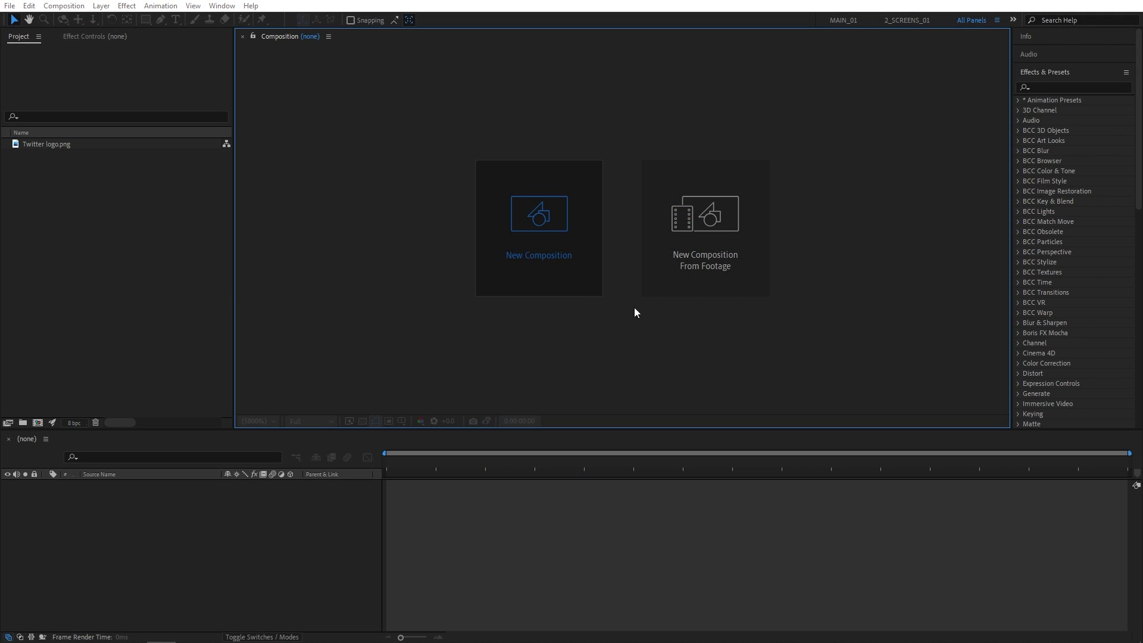
# - Create two new compositions named Render and Logo
pyautogui.click(480, 290)
pyautogui.write('Render')
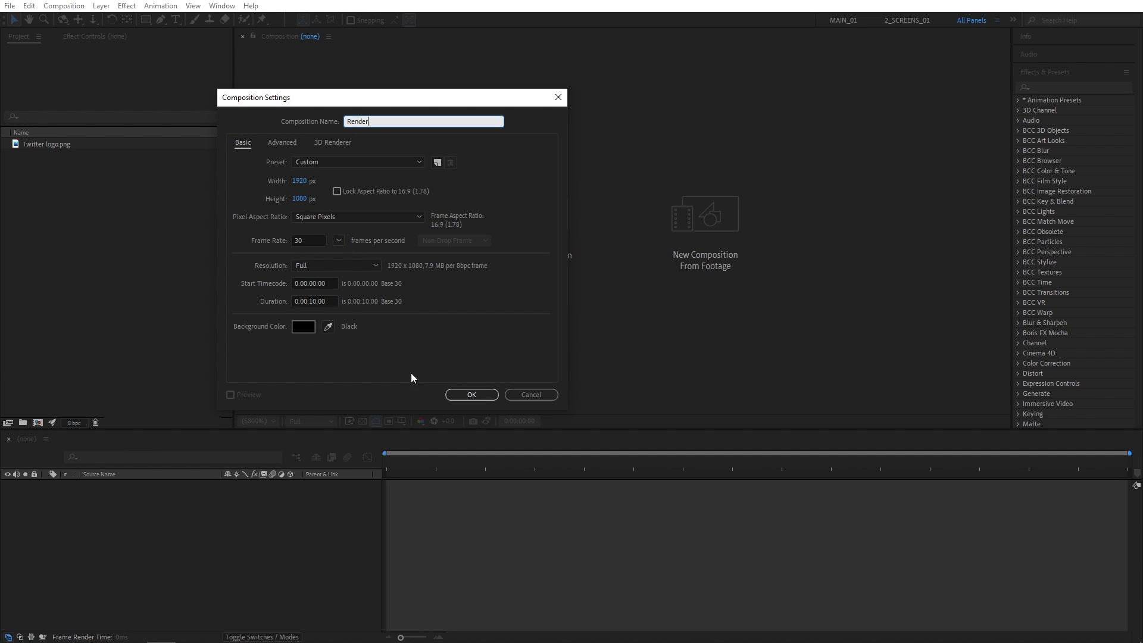
pyautogui.click(471, 395)
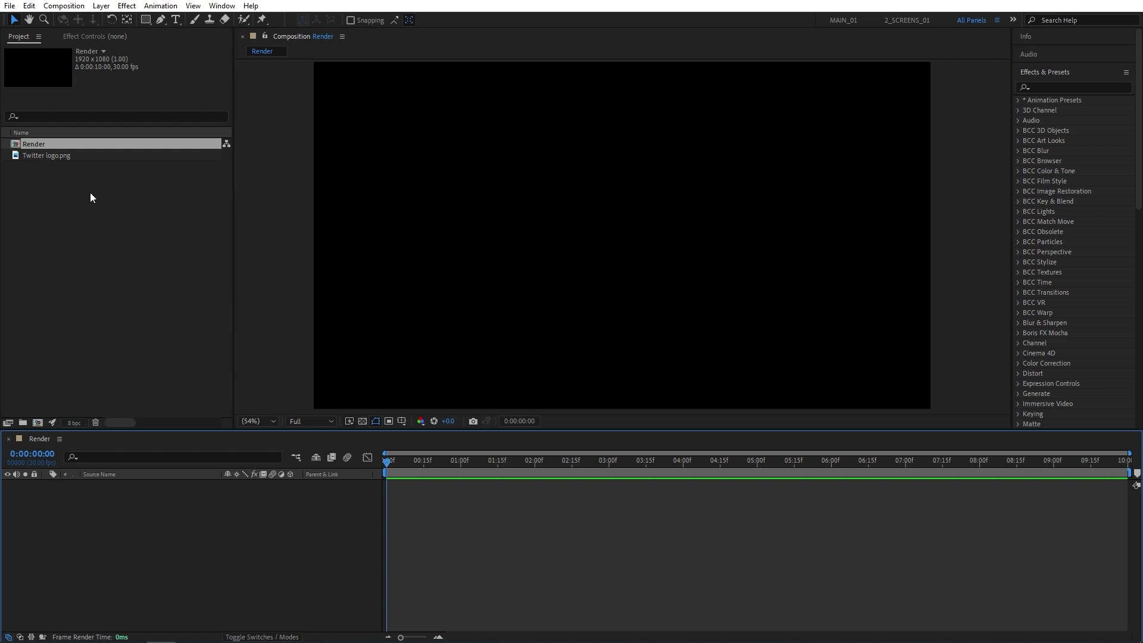
pyautogui.click(64, 6)
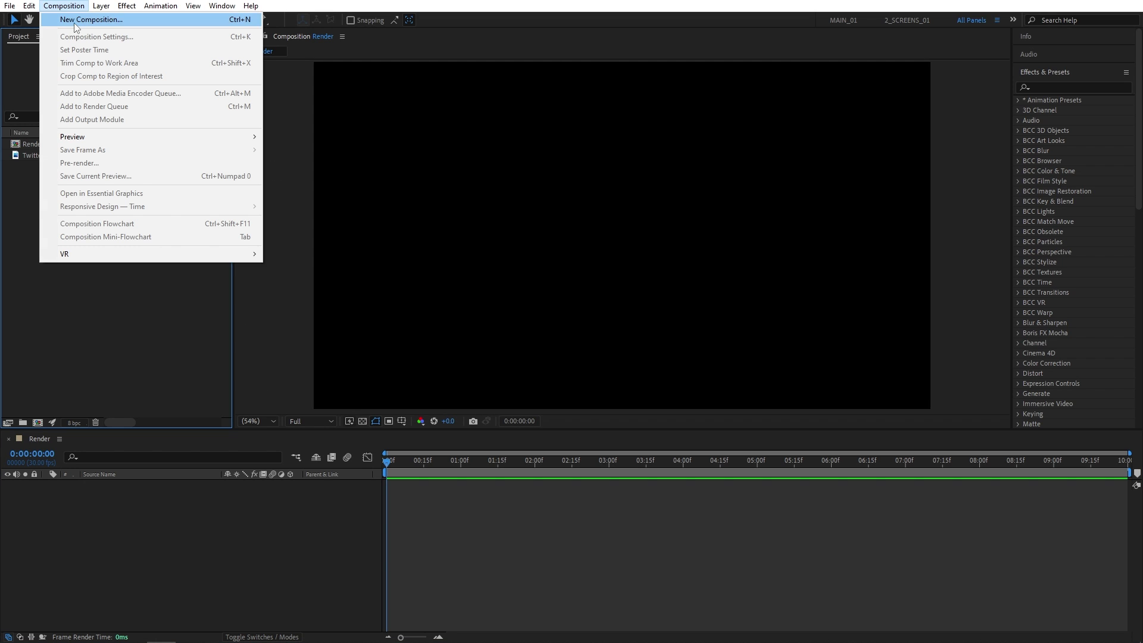
pyautogui.click(75, 23)
pyautogui.write('Logo')
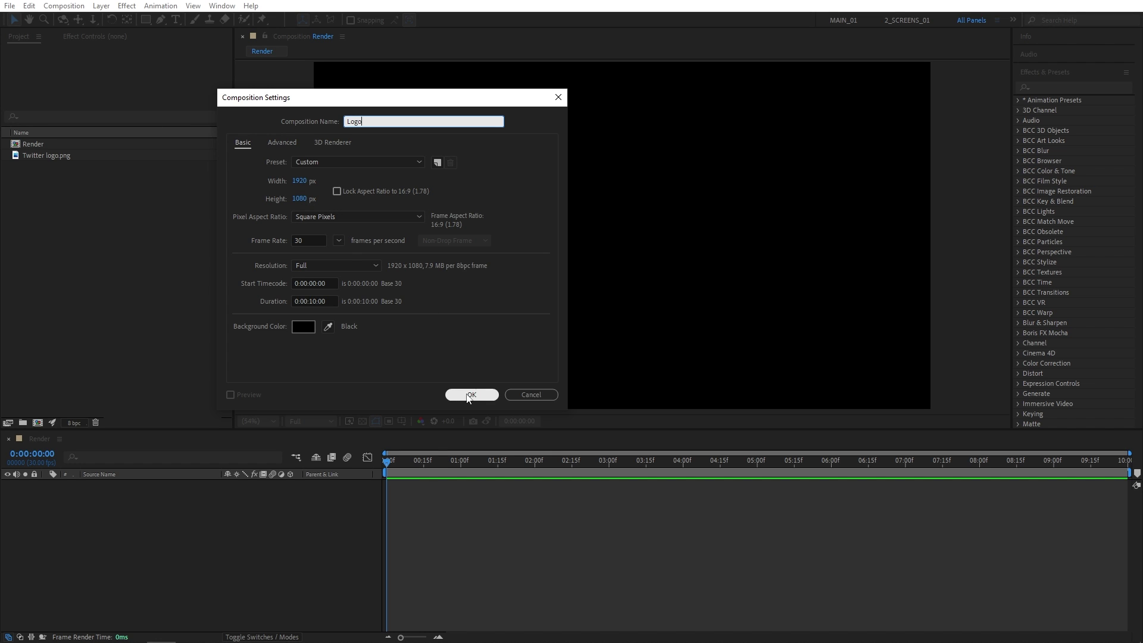
pyautogui.click(470, 395)
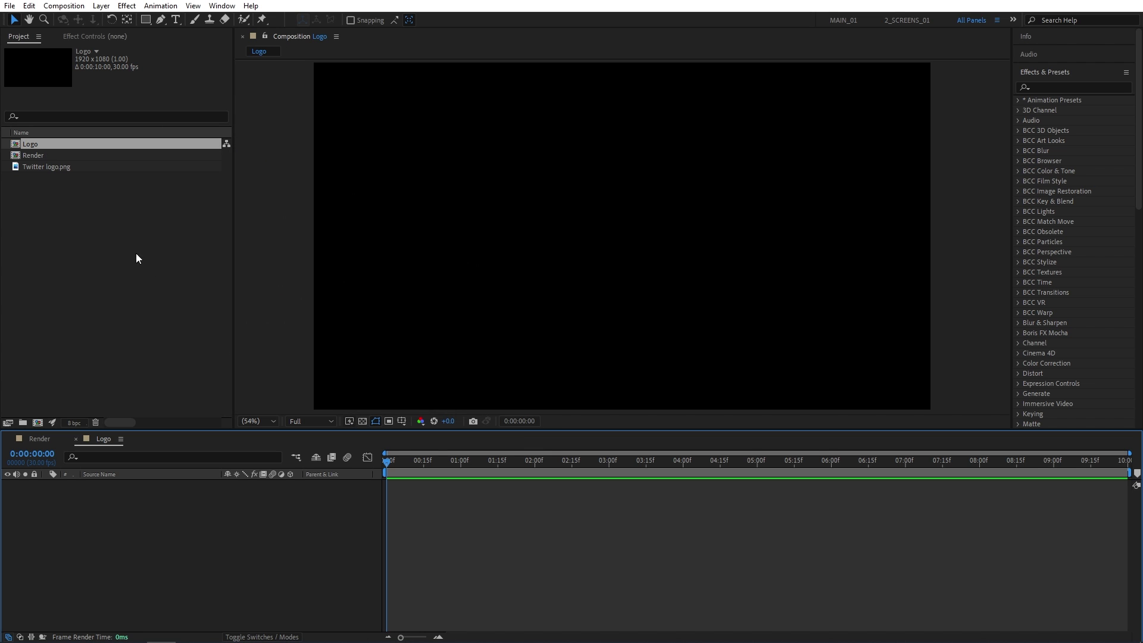
# - Add Twitter logo.png to the Logo comp and scale it to 125%
pyautogui.moveTo(42, 172); pyautogui.dragTo(119, 556)
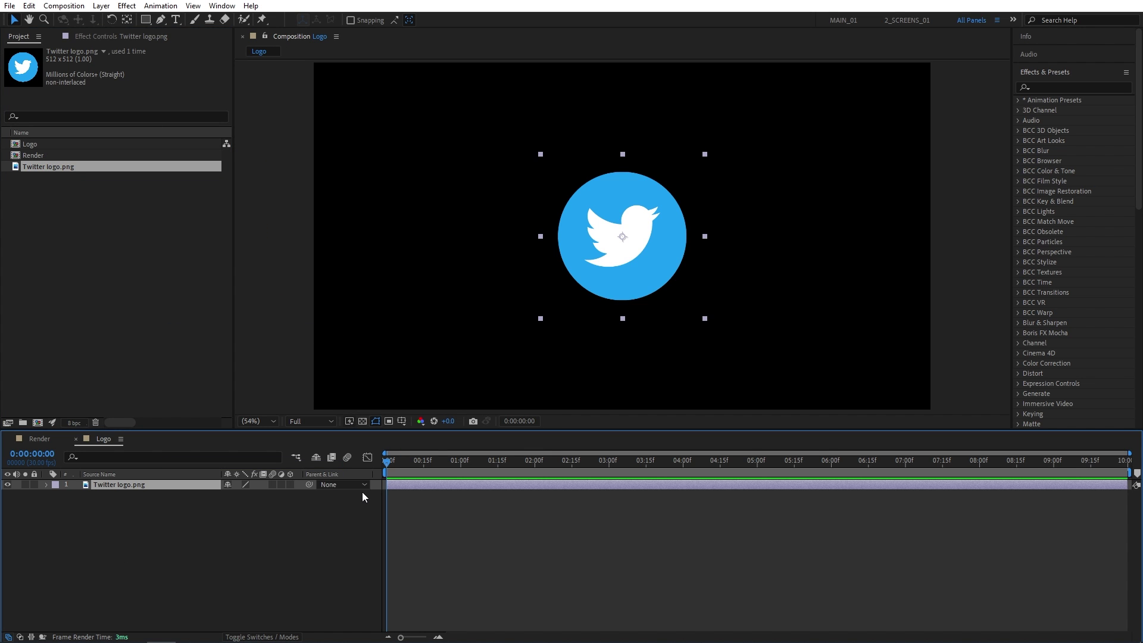
pyautogui.press('s')
pyautogui.moveTo(242, 494); pyautogui.dragTo(253, 495)
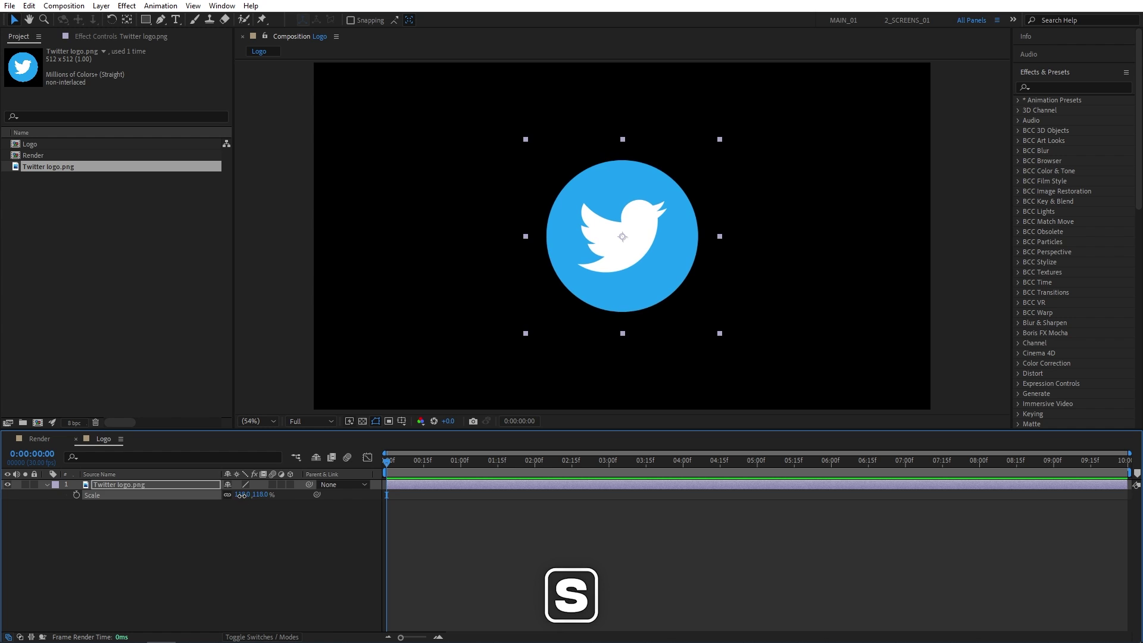
pyautogui.click(245, 495)
pyautogui.write('125')
pyautogui.press('Return')
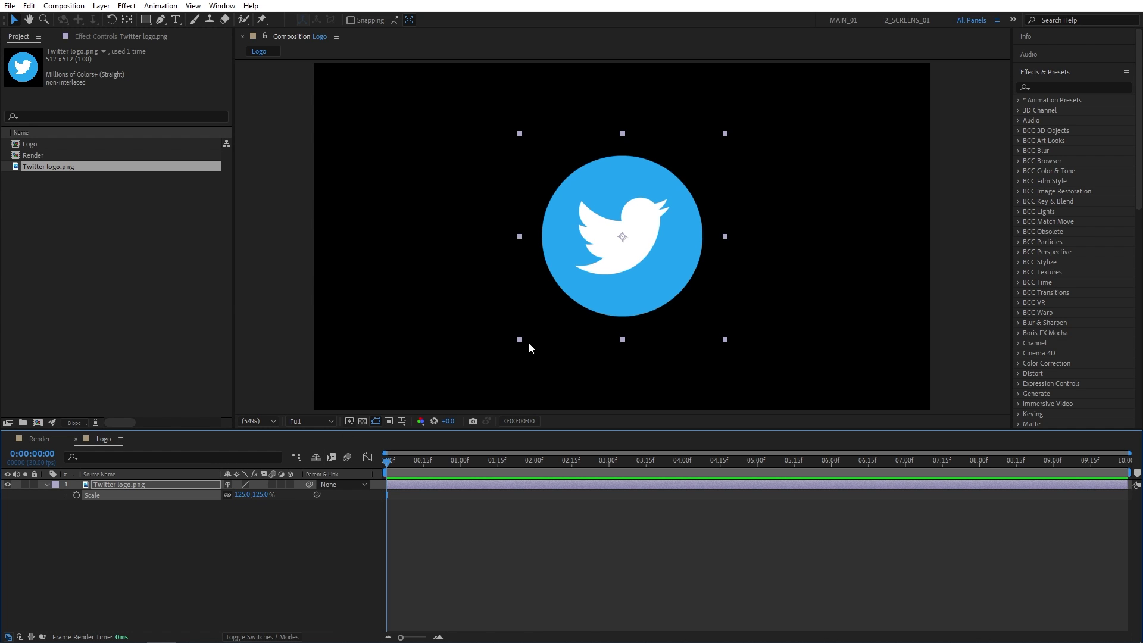
pyautogui.click(156, 297)
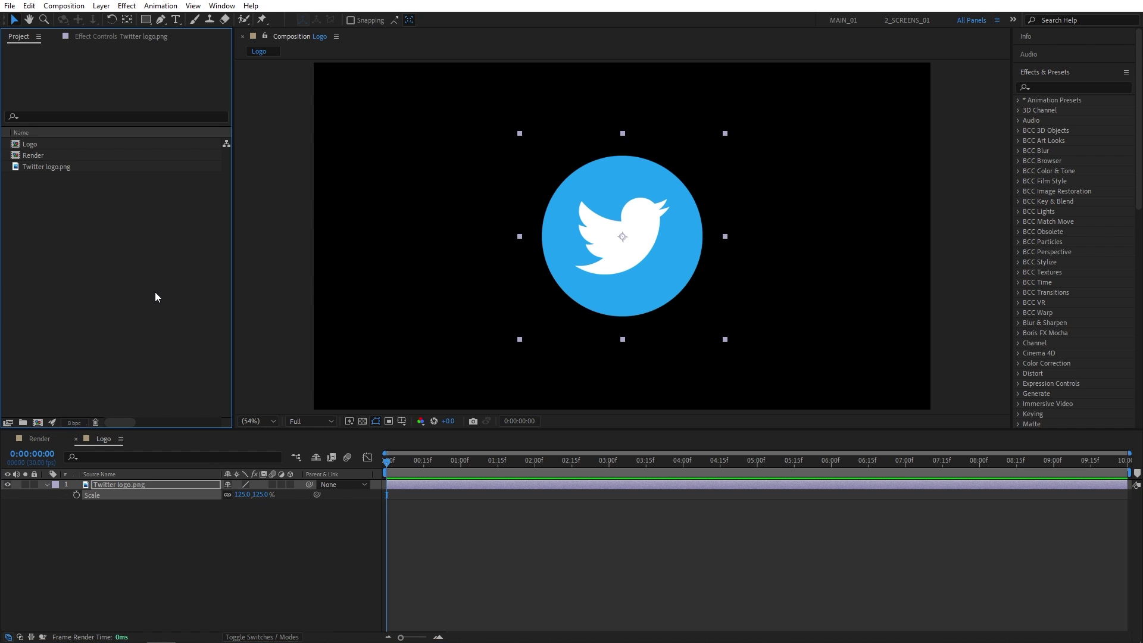
# - Create a Logo Alpha composition and nest the Logo comp inside it
pyautogui.click(64, 6)
pyautogui.click(81, 18)
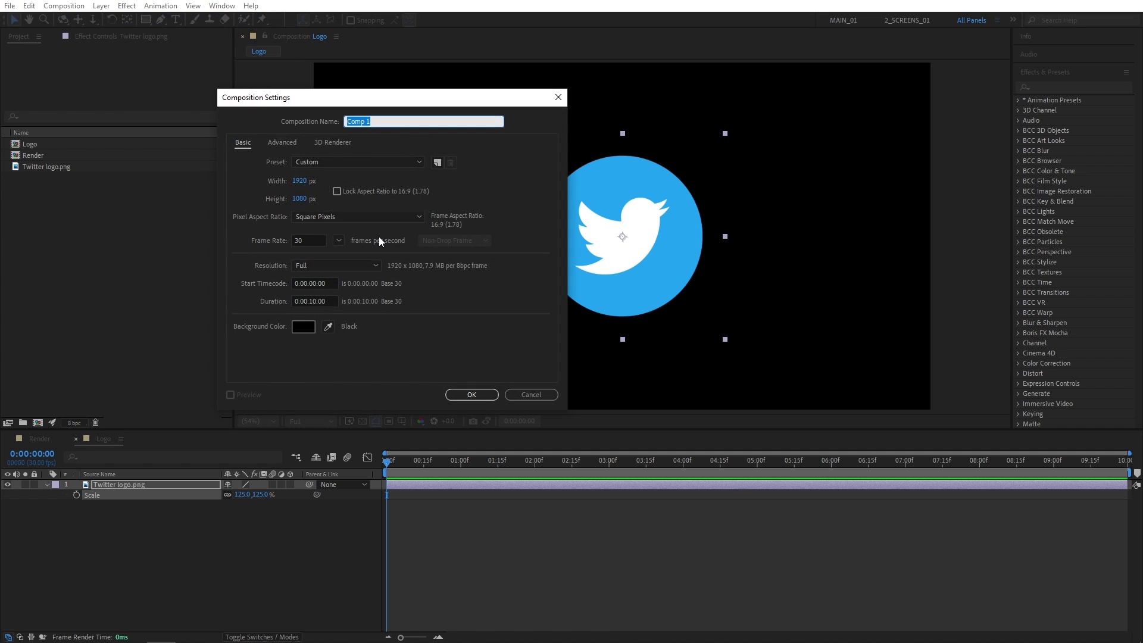
pyautogui.write('Logo Alpha')
pyautogui.press('Return')
pyautogui.moveTo(38, 146); pyautogui.dragTo(98, 542)
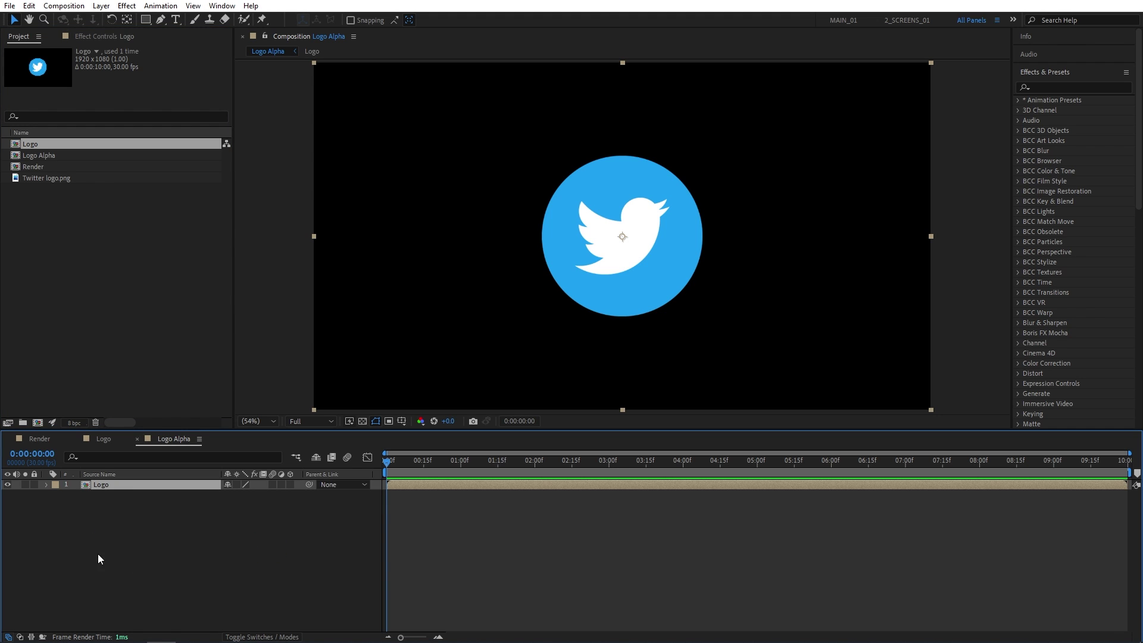
pyautogui.click(150, 553)
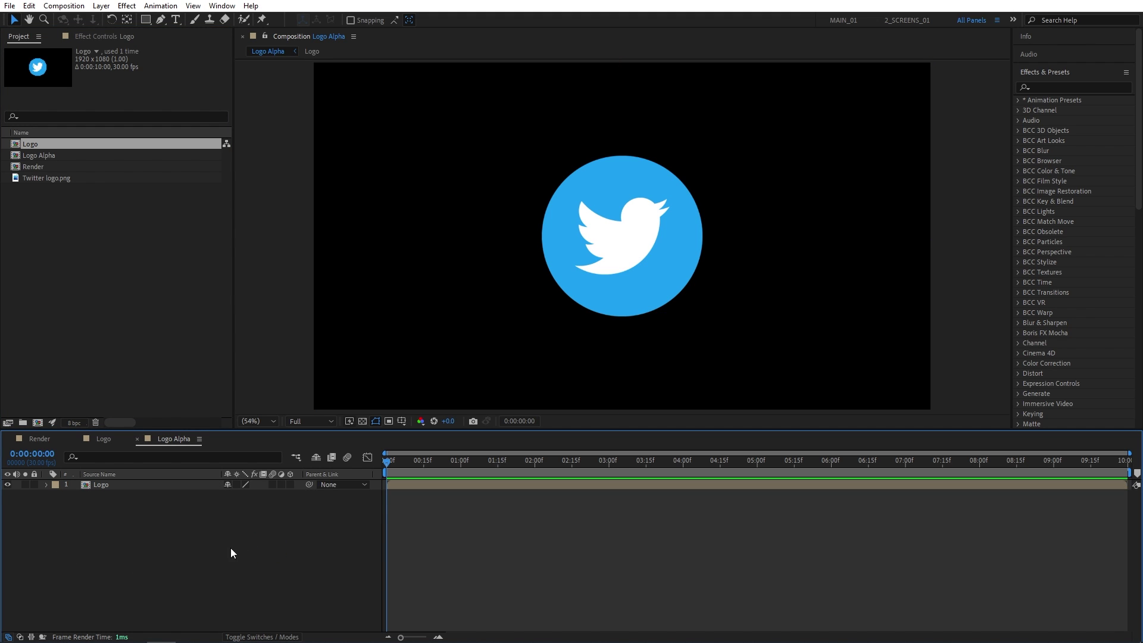
# - Add a frame-filling rectangle shape layer with solid white fill and no stroke
pyautogui.doubleClick(146, 21)
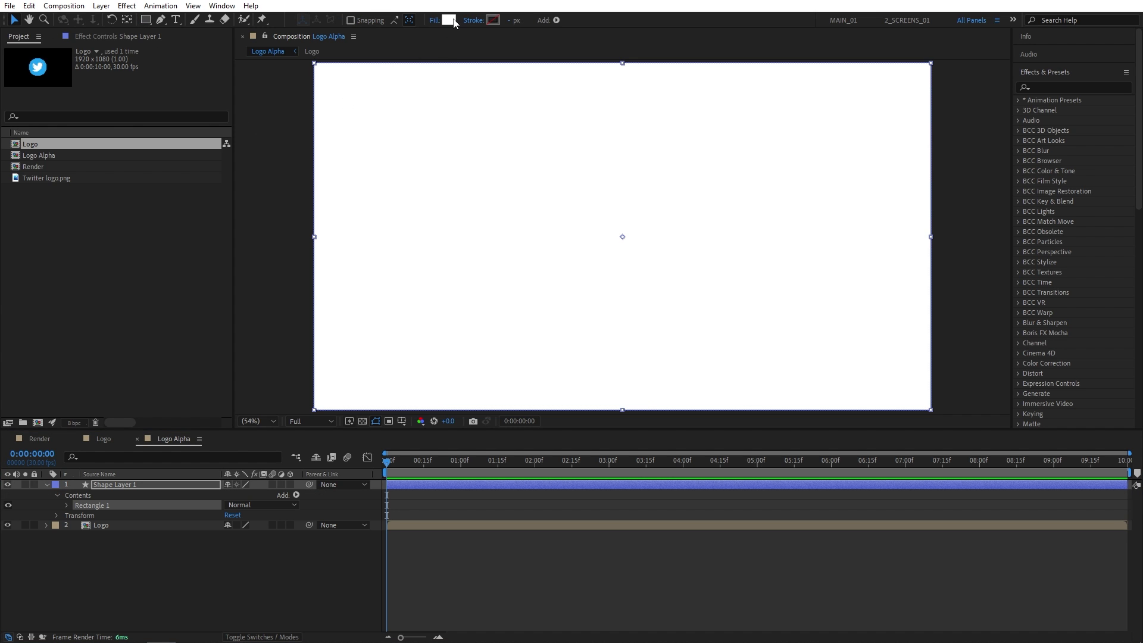
pyautogui.click(435, 21)
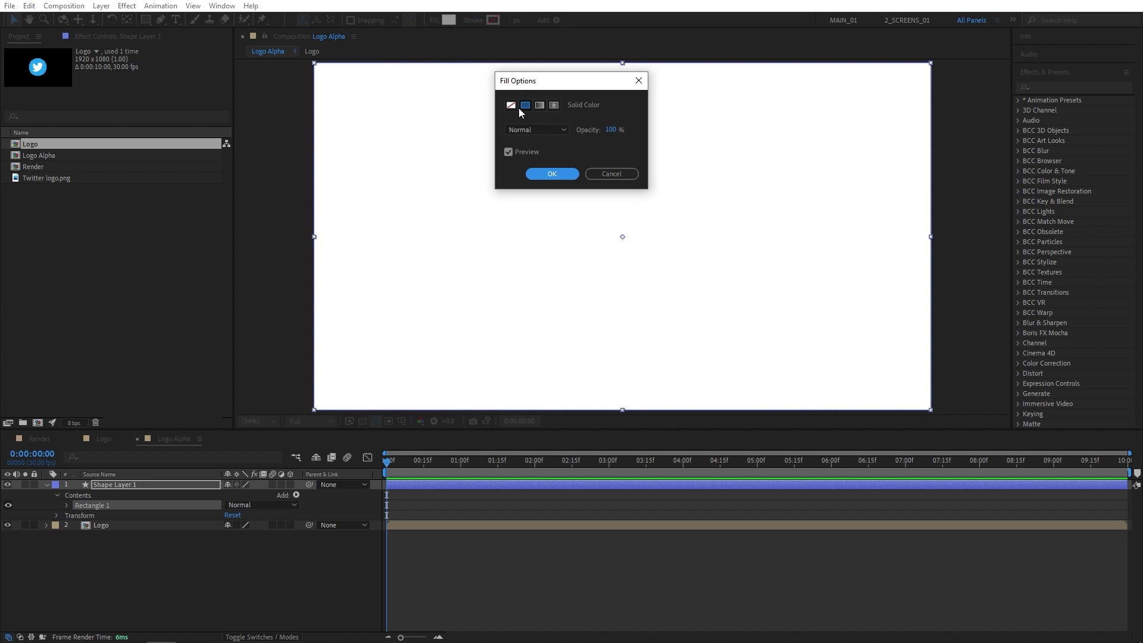
pyautogui.click(550, 173)
pyautogui.click(473, 20)
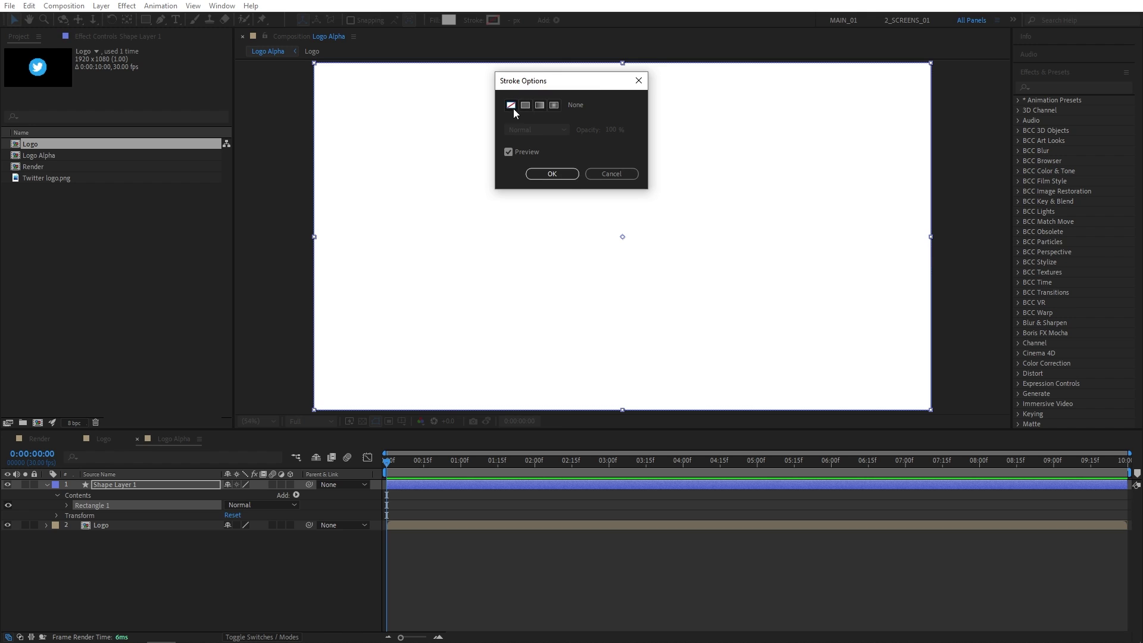
pyautogui.click(552, 173)
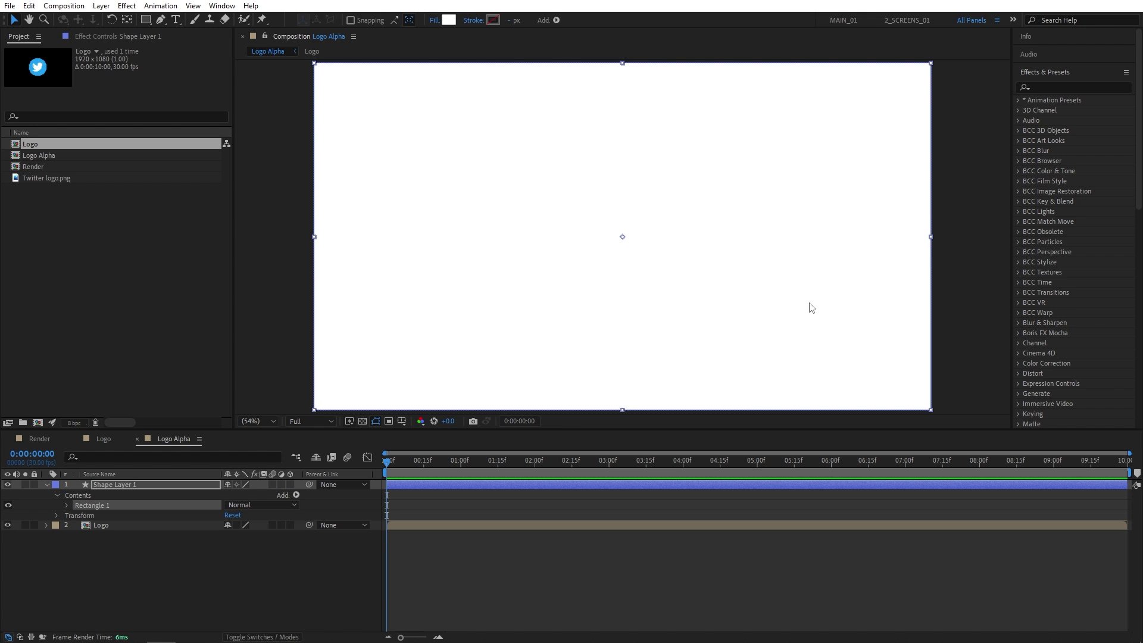
# - Lower the white rectangle and apply Turbulent Displace with Size 50 and Complexity 10
pyautogui.press('p')
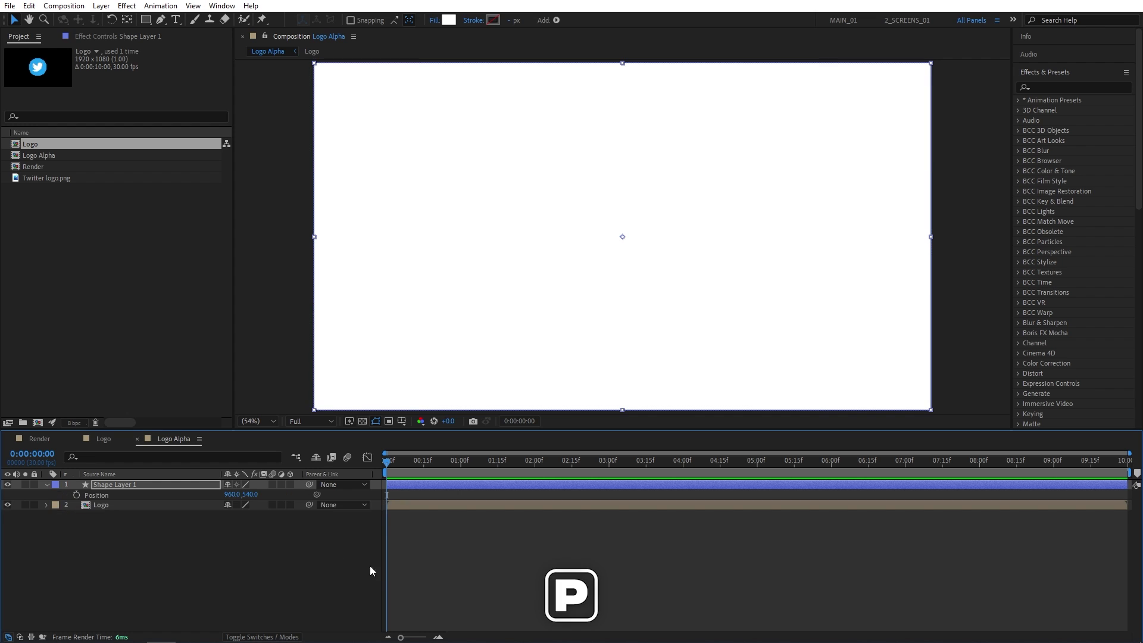
pyautogui.moveTo(250, 494); pyautogui.dragTo(635, 480)
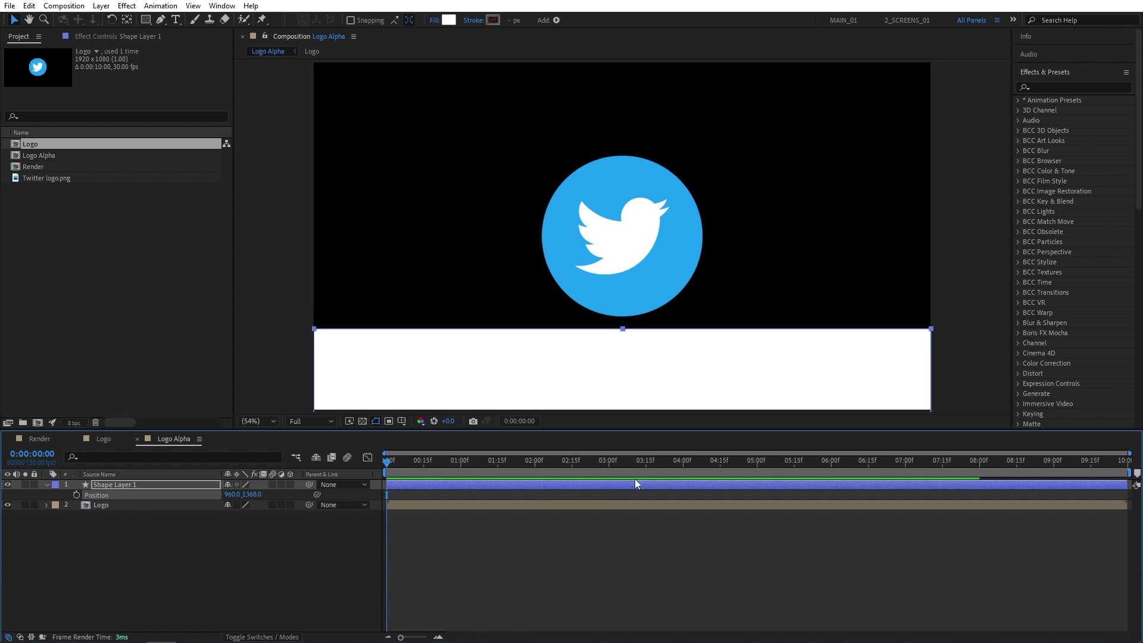
pyautogui.click(1067, 88)
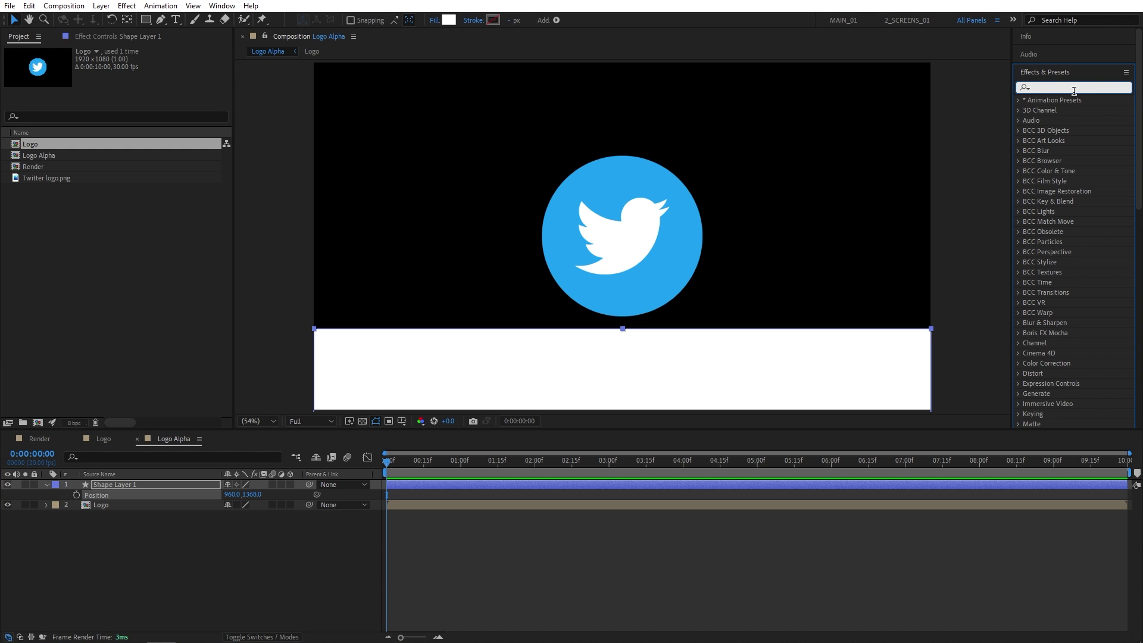
pyautogui.write('turbu')
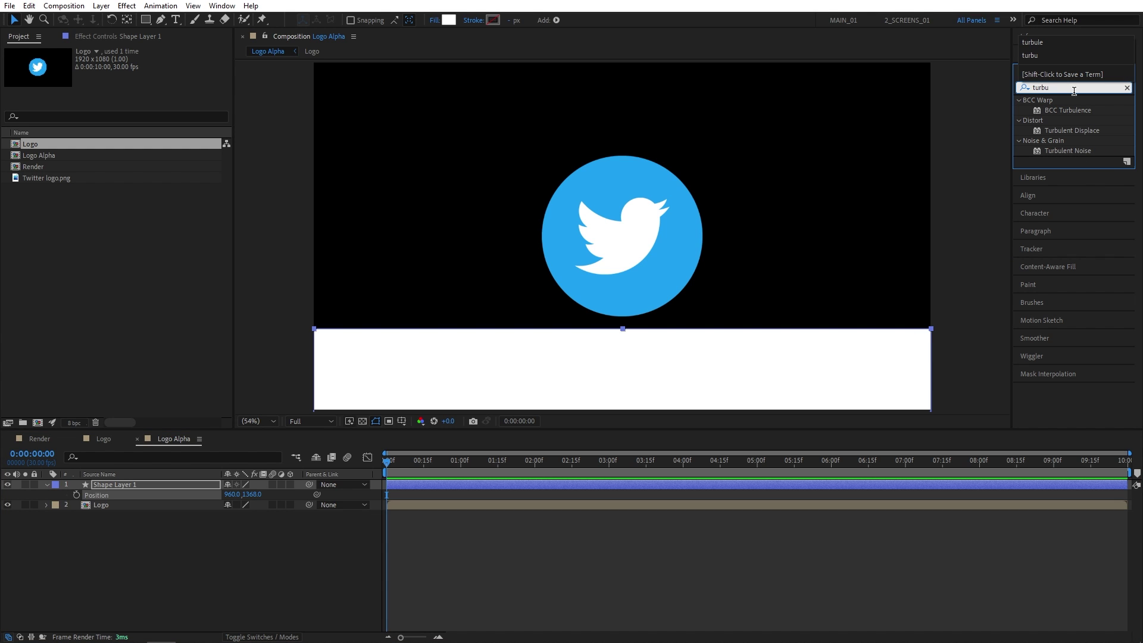
pyautogui.moveTo(1071, 131)
pyautogui.mouseDown()
pyautogui.moveTo(374, 473)
pyautogui.moveTo(123, 484)
pyautogui.mouseUp()
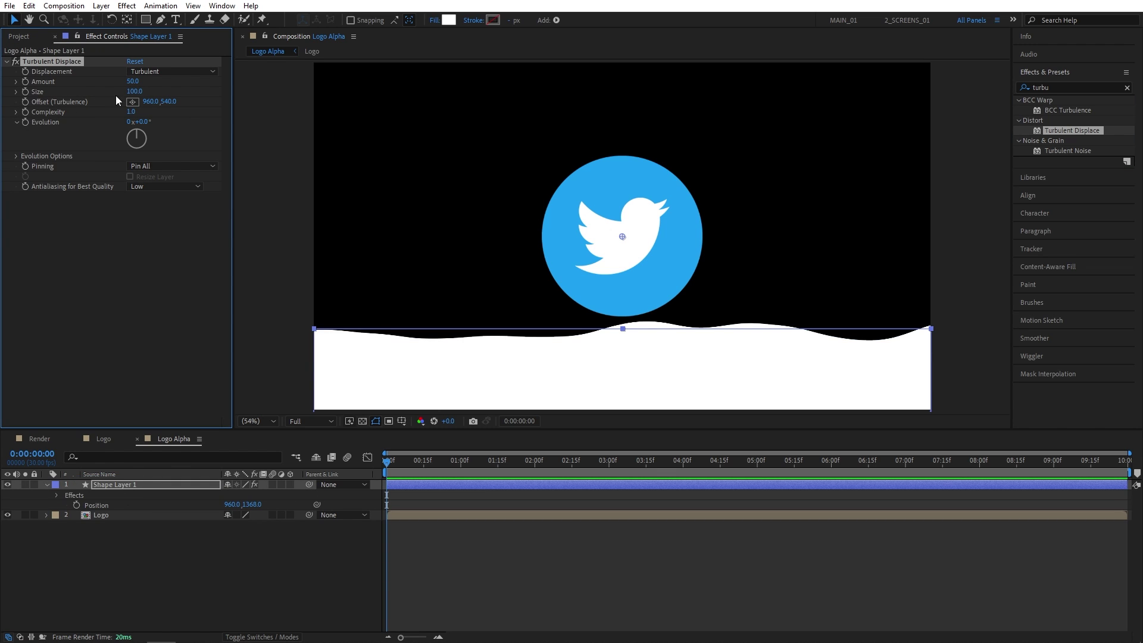
pyautogui.click(136, 92)
pyautogui.write('50')
pyautogui.press('Return')
pyautogui.click(132, 112)
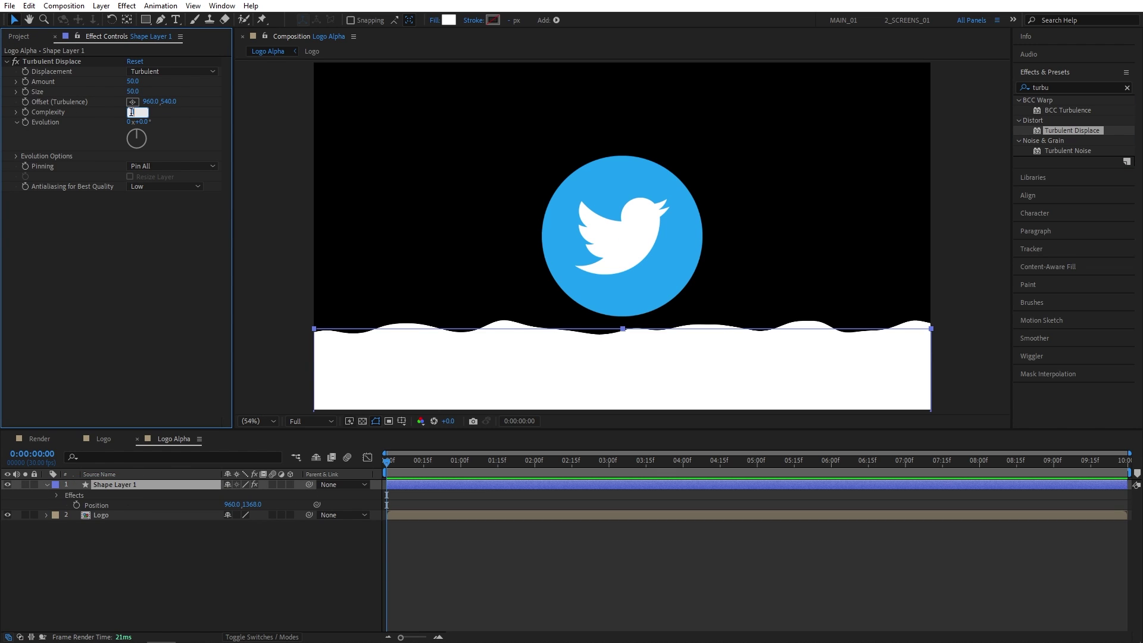
pyautogui.write('10')
pyautogui.press('Return')
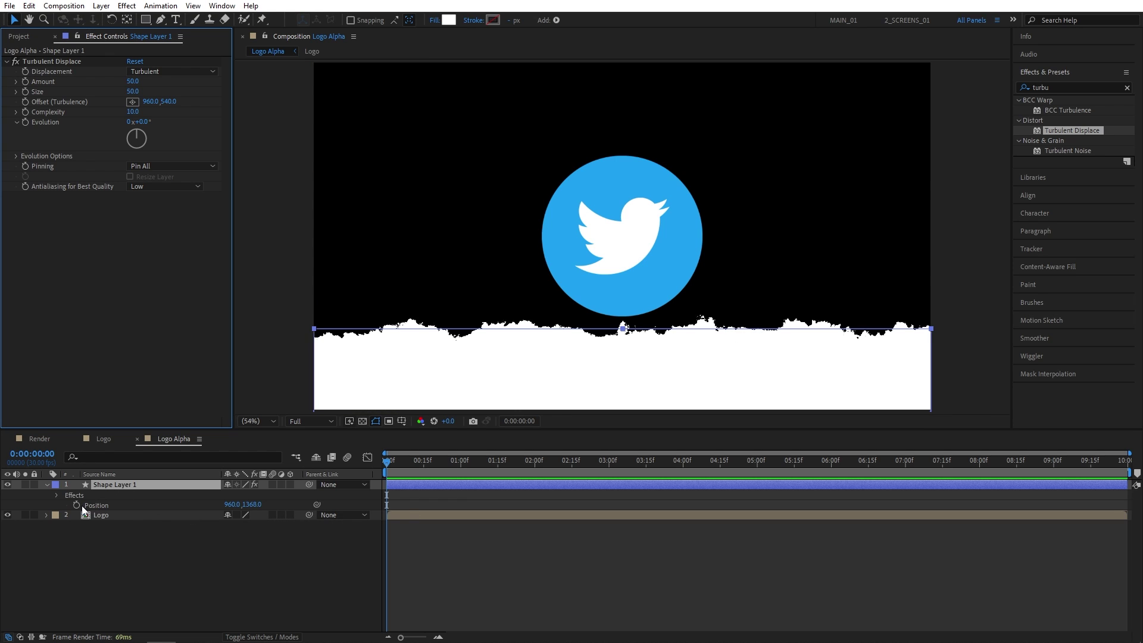
# - Keyframe the rectangle's Position Y from 1389 at 0s to 781 at 5s
pyautogui.click(391, 467)
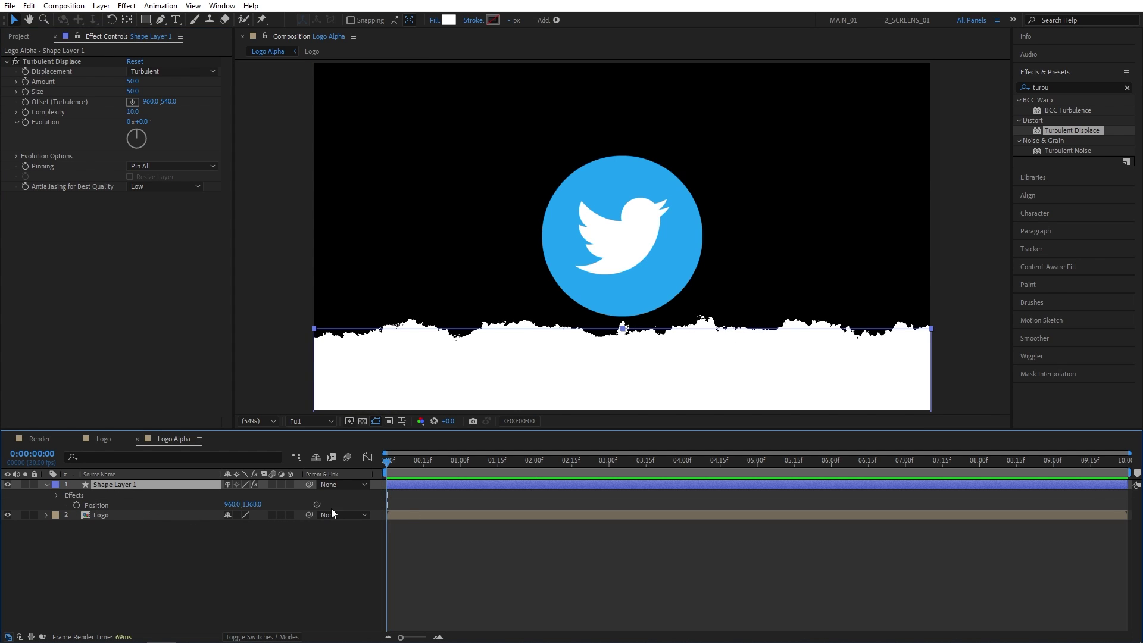
pyautogui.click(77, 505)
pyautogui.moveTo(253, 506); pyautogui.dragTo(265, 506)
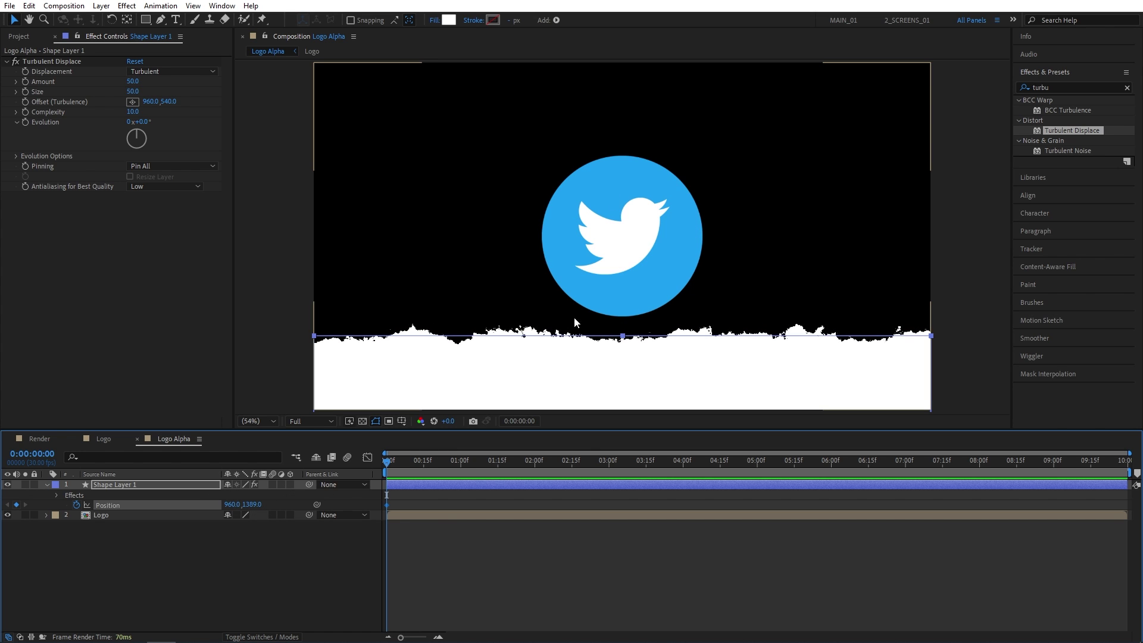
pyautogui.click(552, 470)
pyautogui.moveTo(589, 471); pyautogui.dragTo(762, 466)
pyautogui.moveTo(251, 505); pyautogui.dragTo(159, 503)
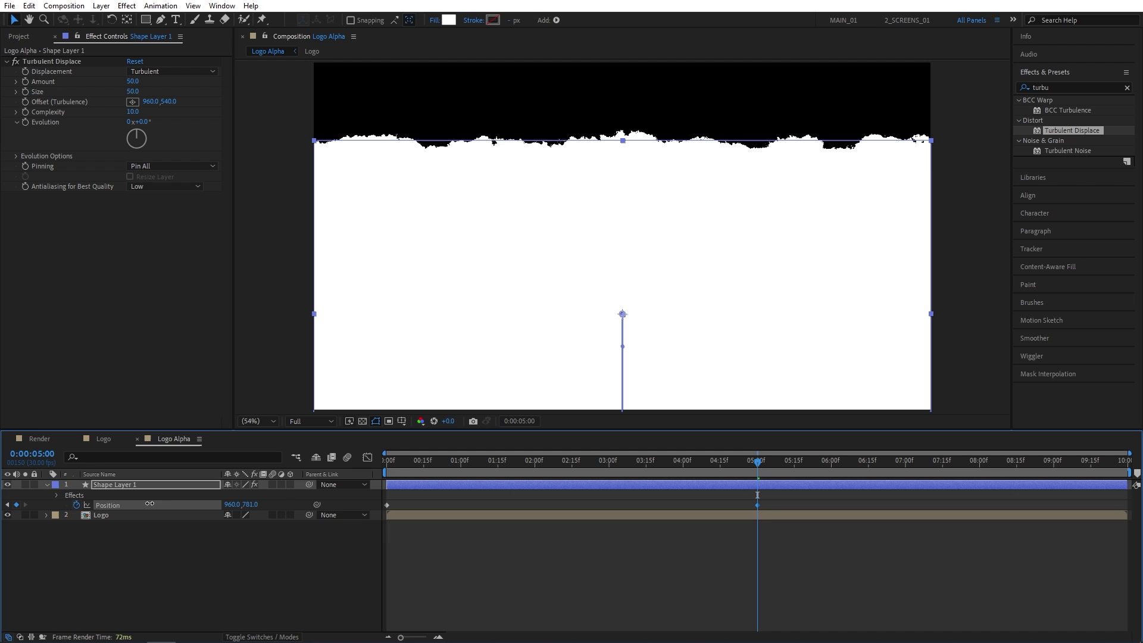
# - Pre-compose the white shape layer as 'Shape'
pyautogui.rightClick(116, 484)
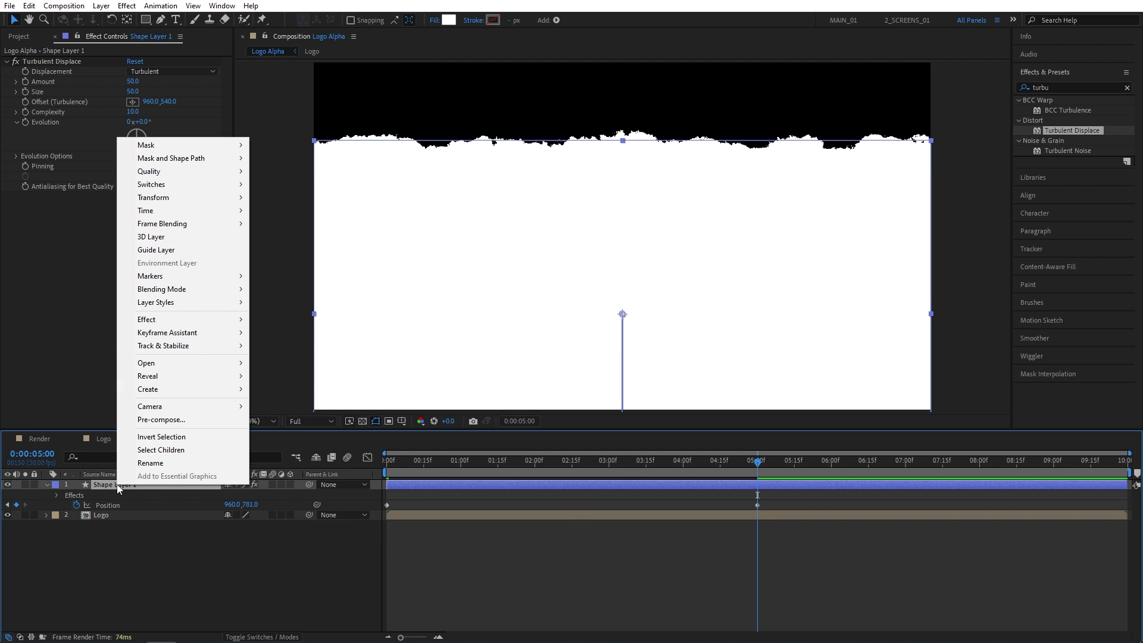
pyautogui.click(244, 420)
pyautogui.write('Shape')
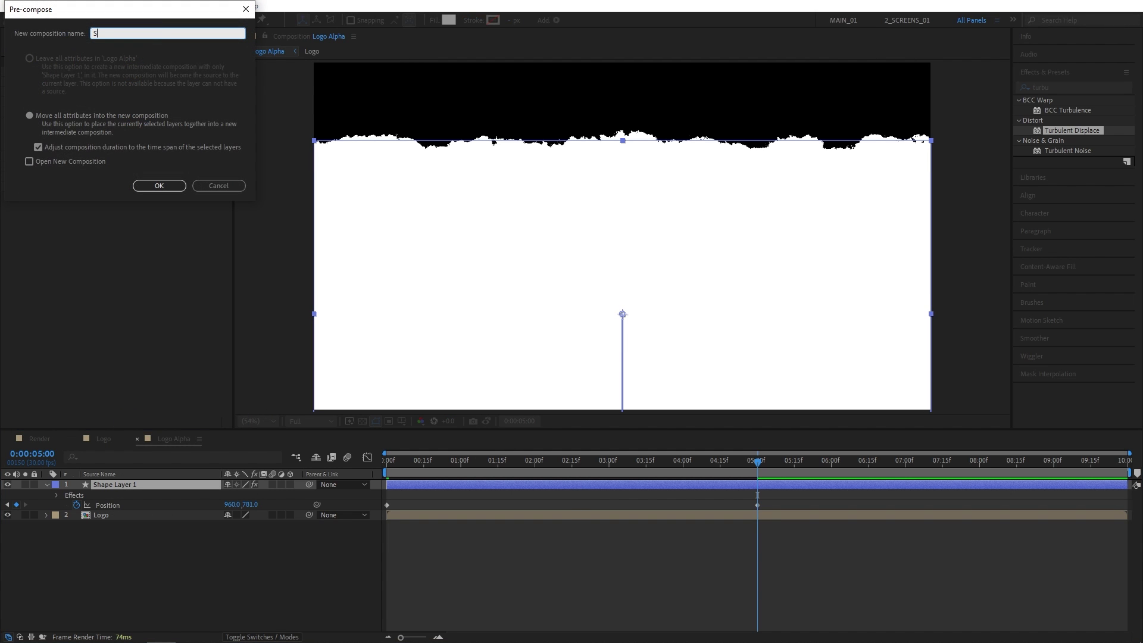
pyautogui.click(165, 188)
# - Set the Logo layer's track matte to Alpha Matte 'Shape' and scrub the reveal
pyautogui.click(281, 635)
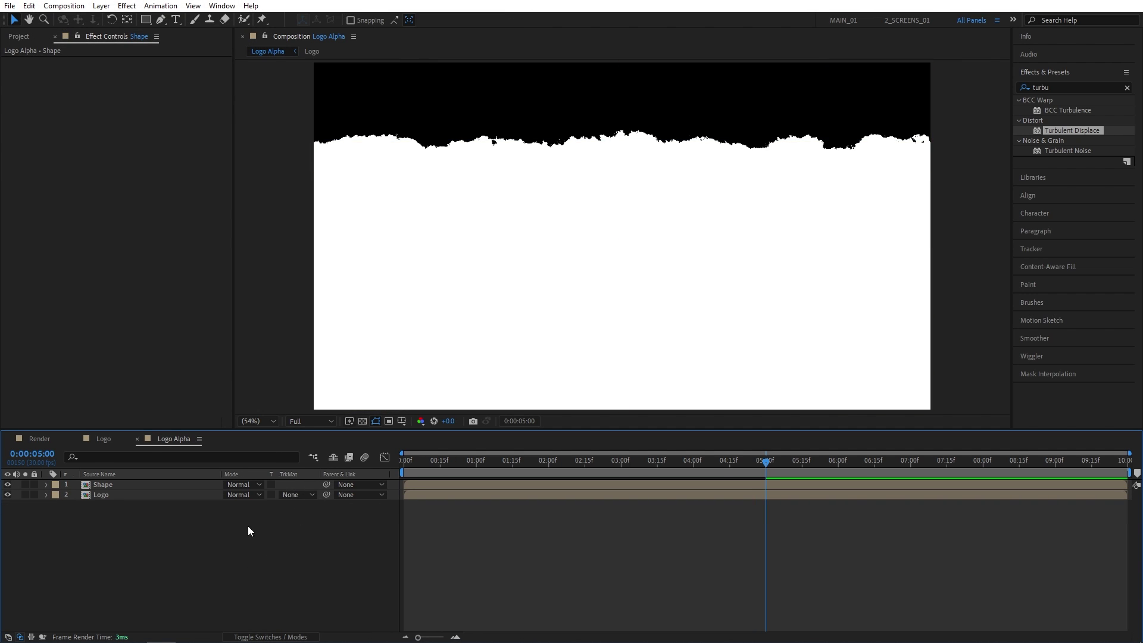
pyautogui.click(296, 494)
pyautogui.click(338, 524)
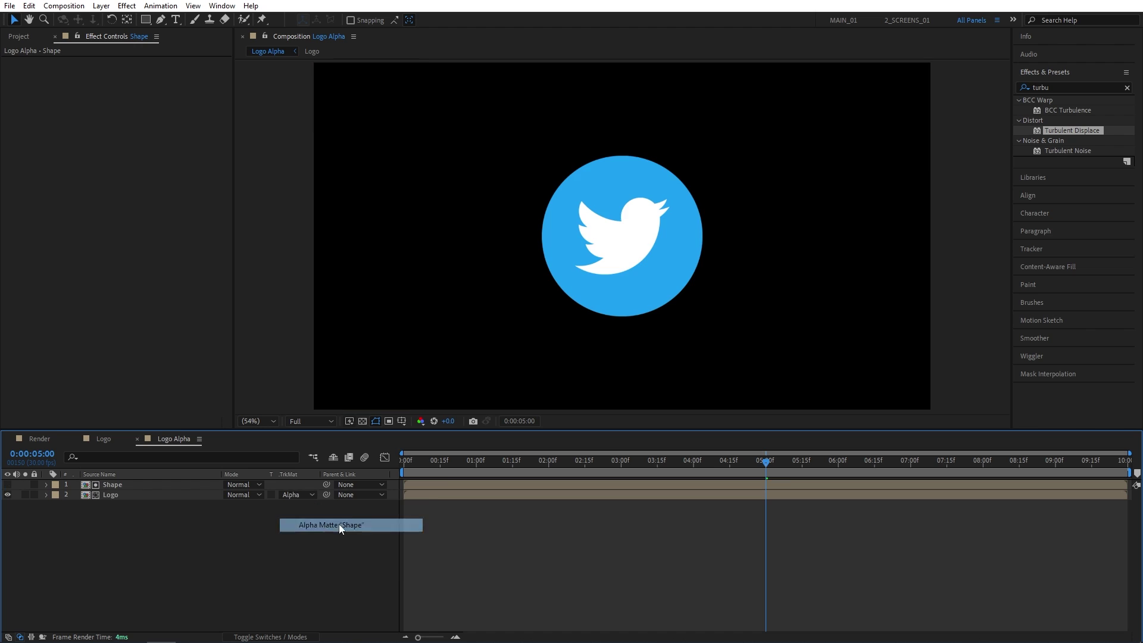
pyautogui.moveTo(555, 462); pyautogui.dragTo(691, 520)
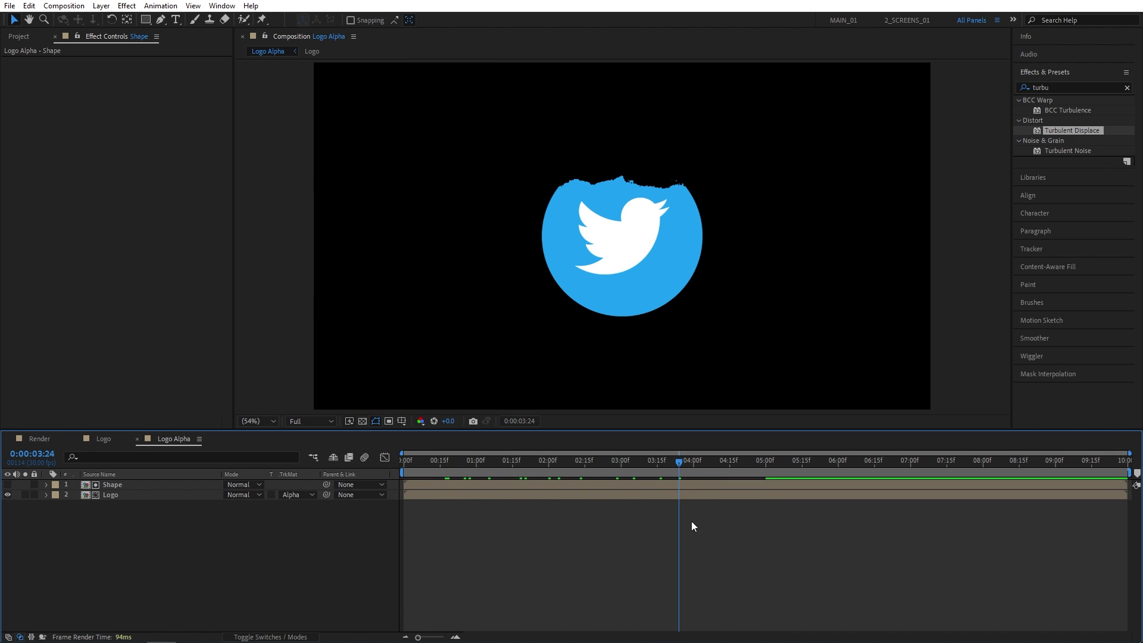
# - Create a Logo Stripe composition containing two copies of Logo Alpha
pyautogui.click(64, 5)
pyautogui.click(106, 22)
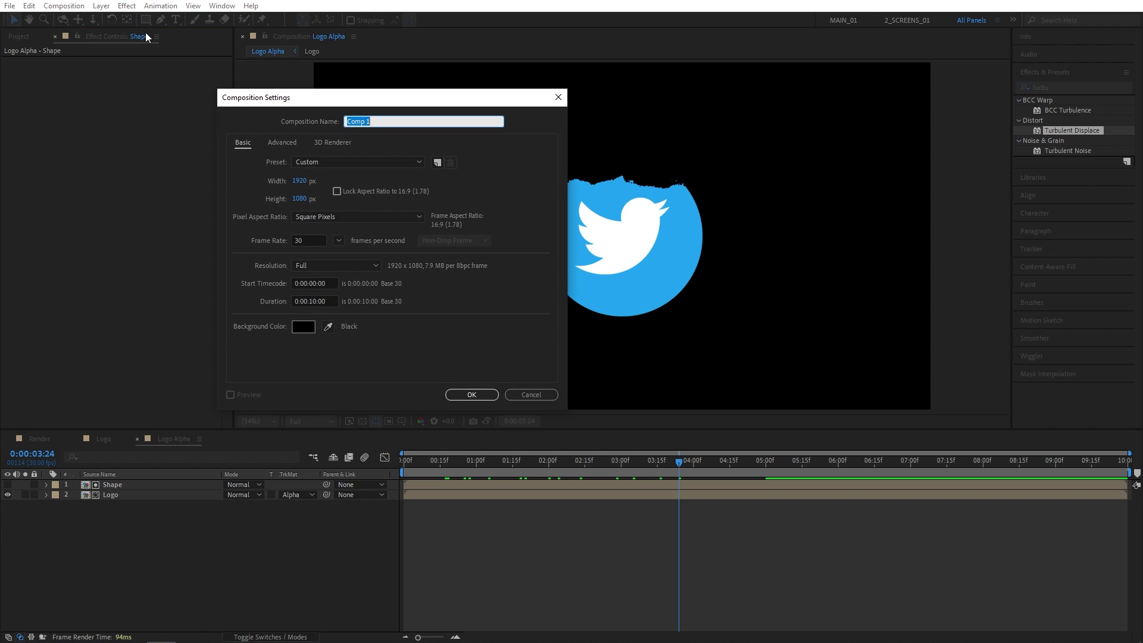
pyautogui.write('Logo Stripe')
pyautogui.press('Return')
pyautogui.click(13, 40)
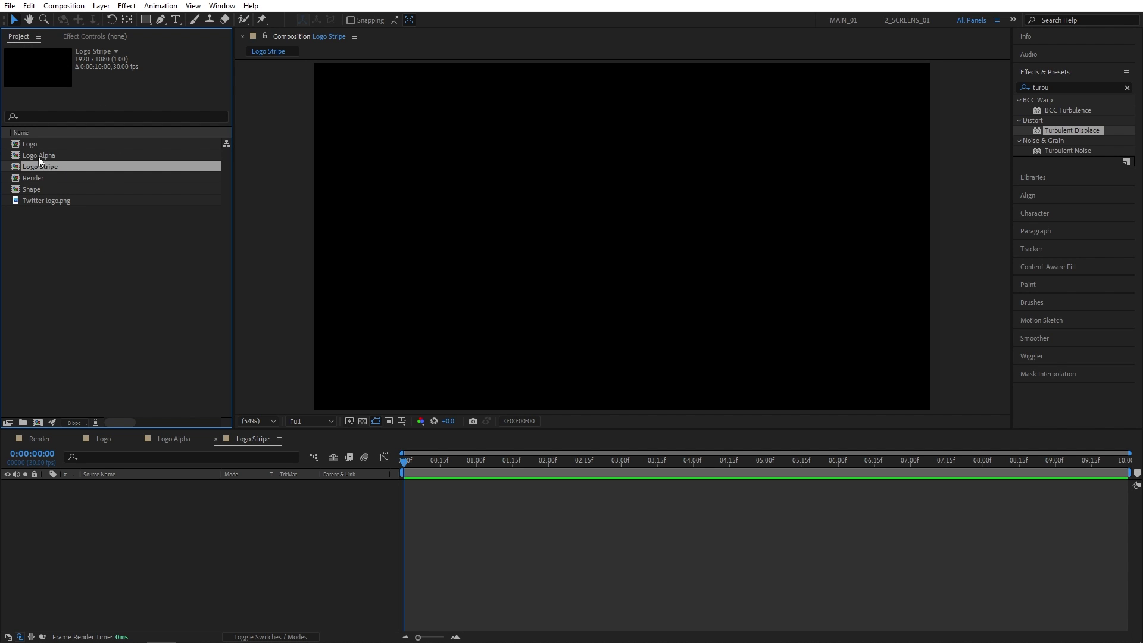
pyautogui.moveTo(39, 155); pyautogui.dragTo(116, 512)
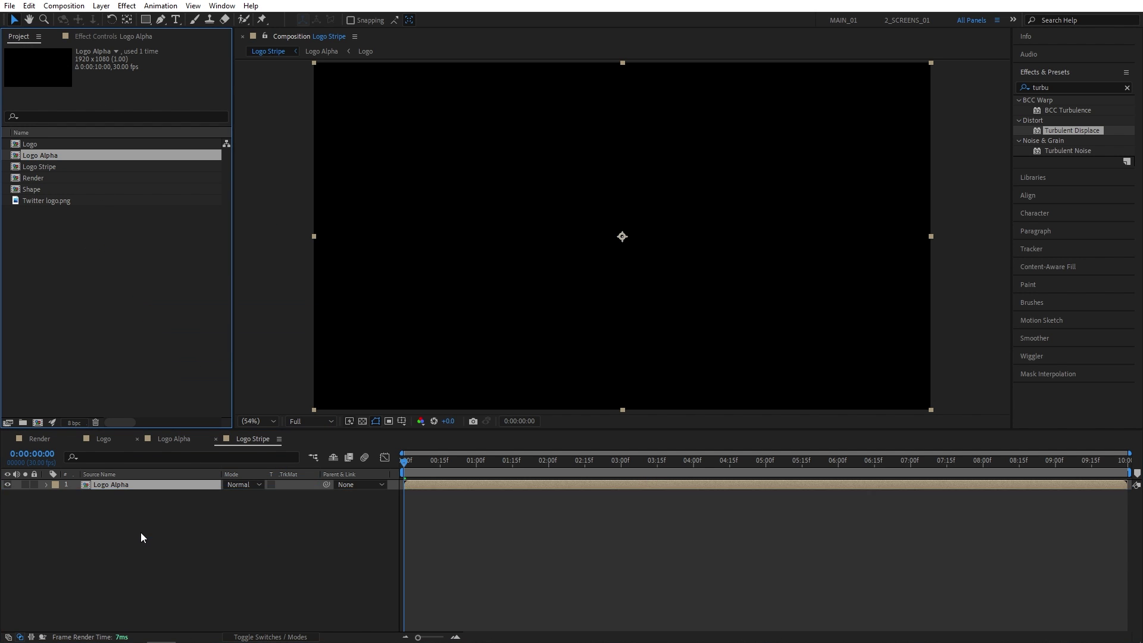
pyautogui.moveTo(40, 155); pyautogui.dragTo(304, 525)
# - Offset the layers by 10 frames and give layer 2 an Alpha Inverted Matte
pyautogui.moveTo(404, 466); pyautogui.dragTo(433, 485)
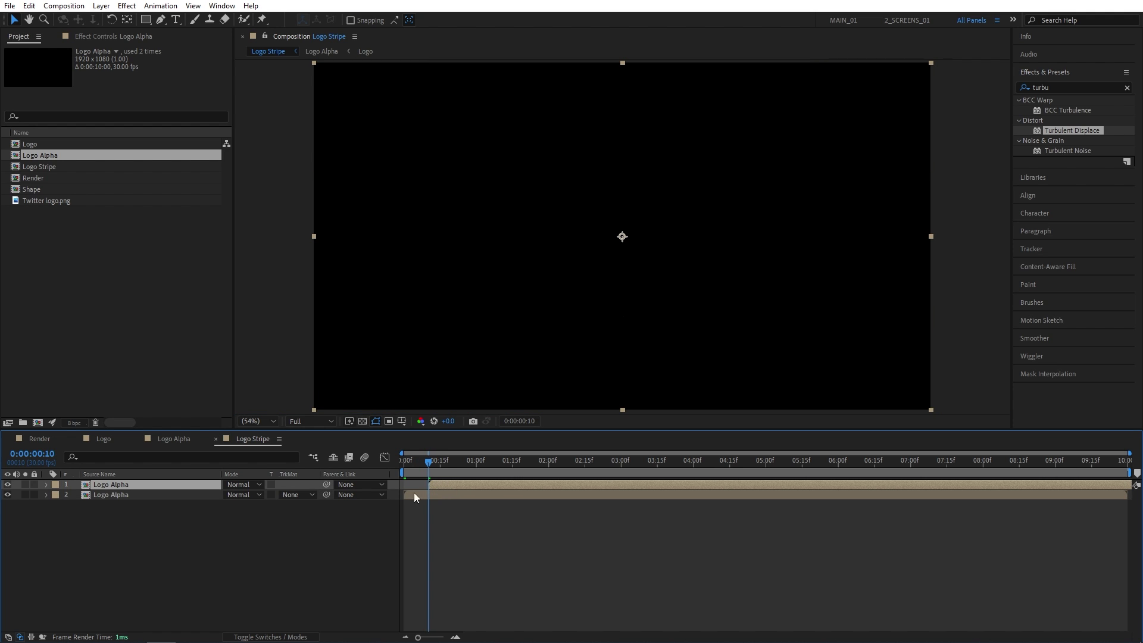
pyautogui.keyDown('shift'); pyautogui.click(149, 495); pyautogui.keyUp('shift')
pyautogui.moveTo(442, 487); pyautogui.dragTo(475, 462)
pyautogui.click(249, 506)
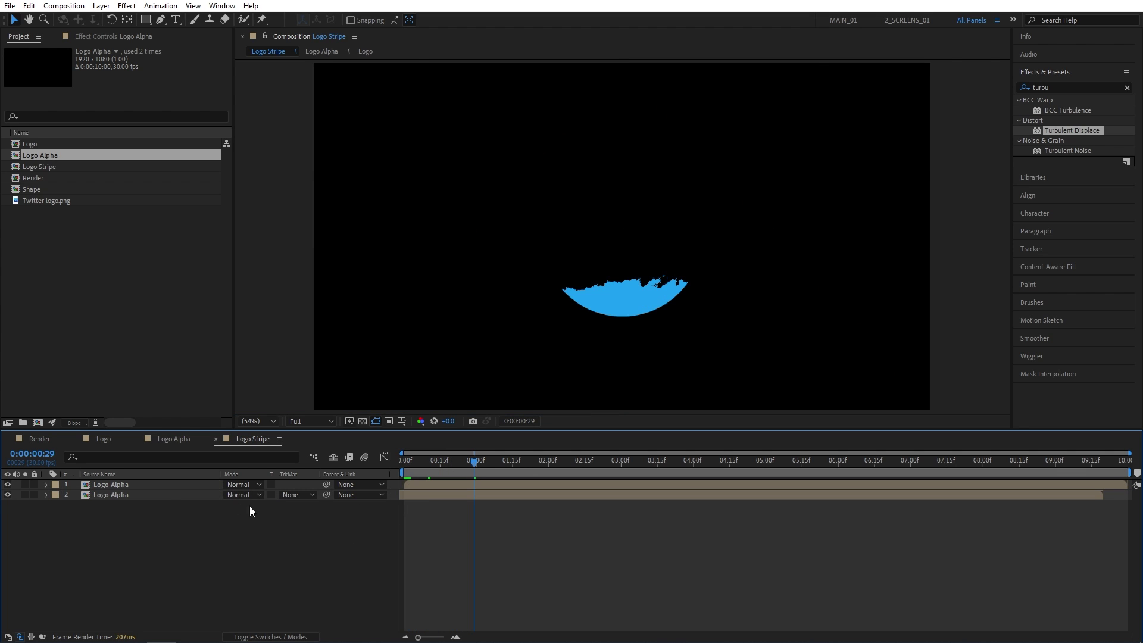
pyautogui.click(306, 494)
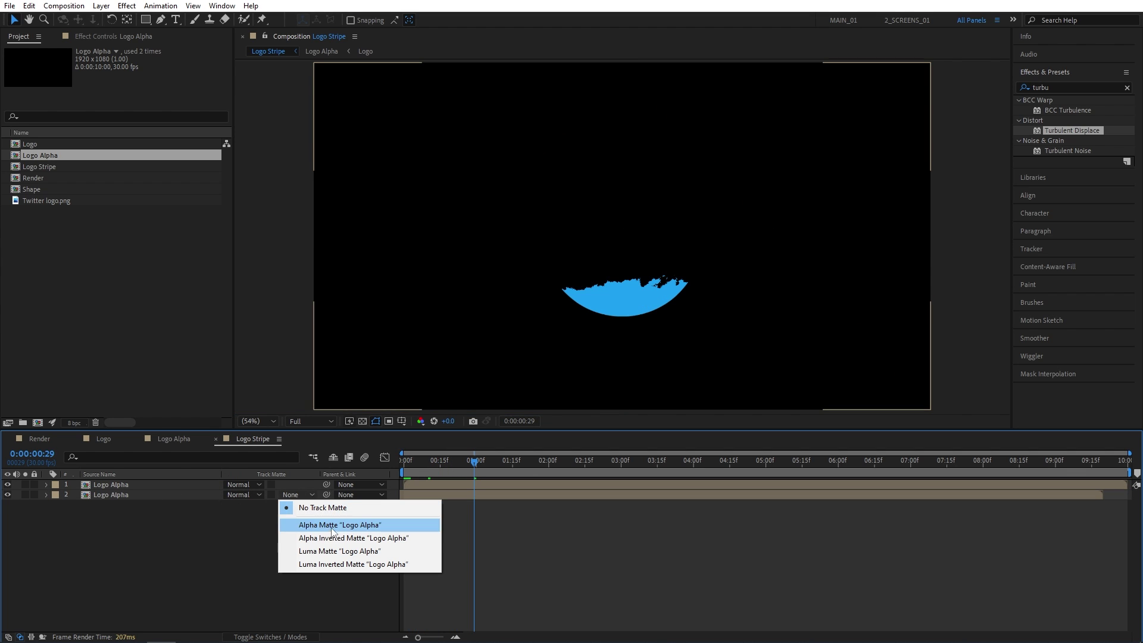
pyautogui.click(332, 538)
pyautogui.moveTo(460, 461); pyautogui.dragTo(558, 462)
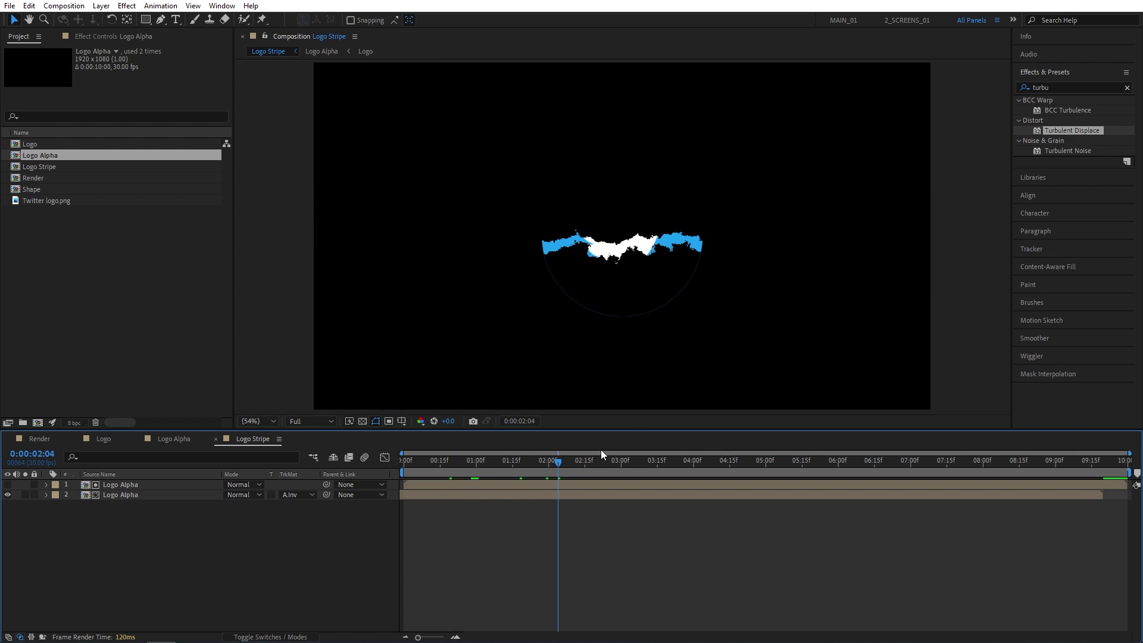
# - Apply Minimax to the lower Logo Alpha layer with Operation Minimum and Radius 2
pyautogui.click(587, 460)
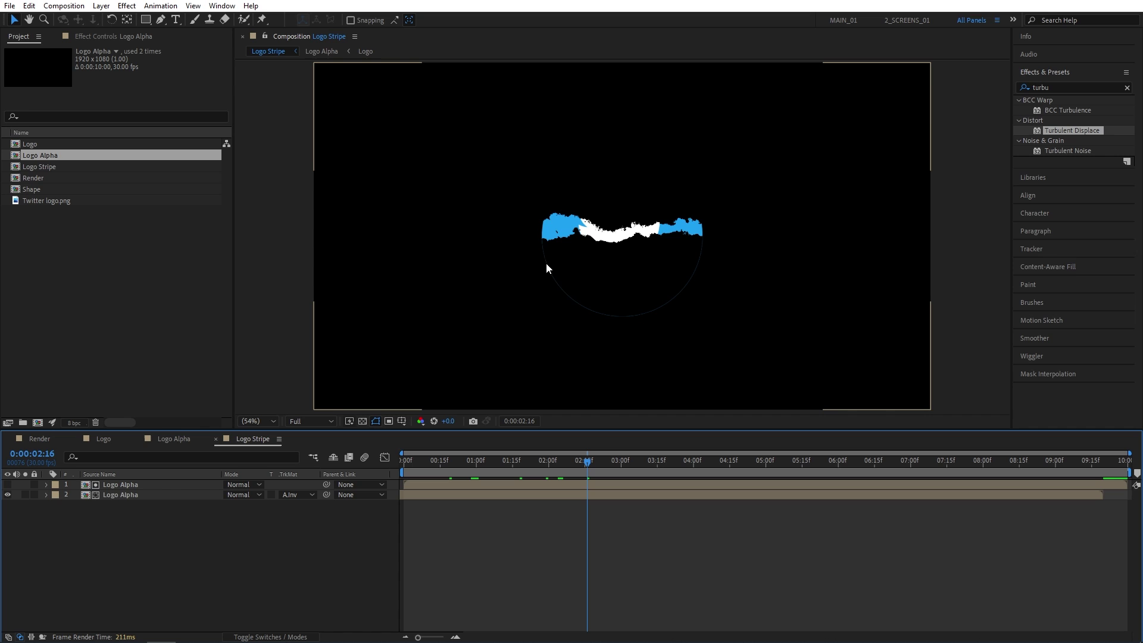
pyautogui.click(1062, 89)
pyautogui.write('mini')
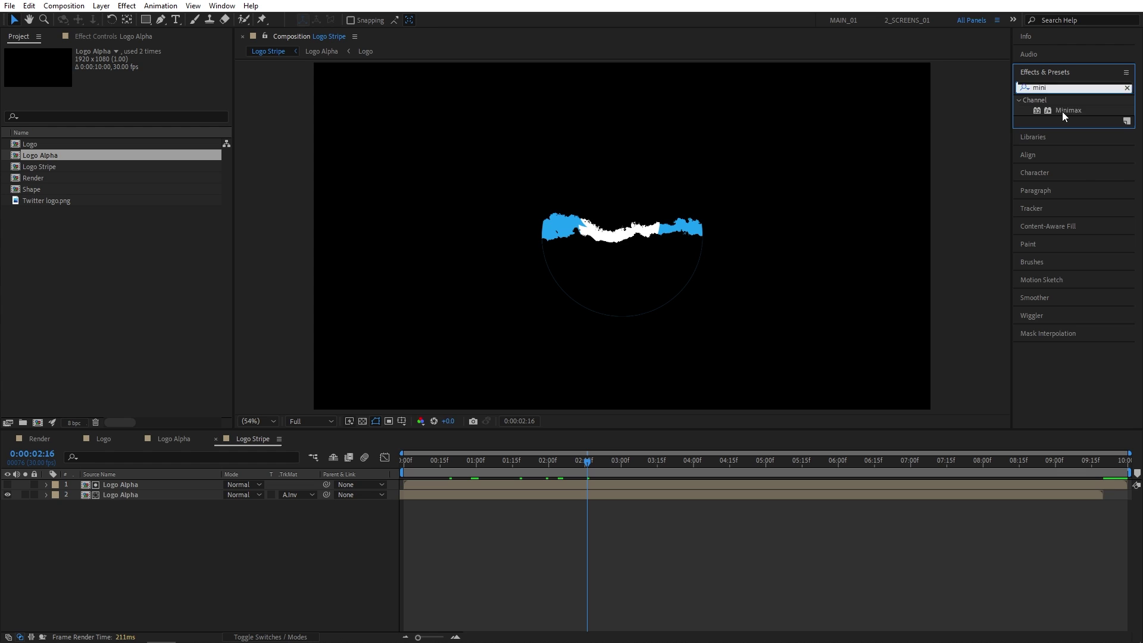
pyautogui.moveTo(1062, 111); pyautogui.dragTo(122, 495)
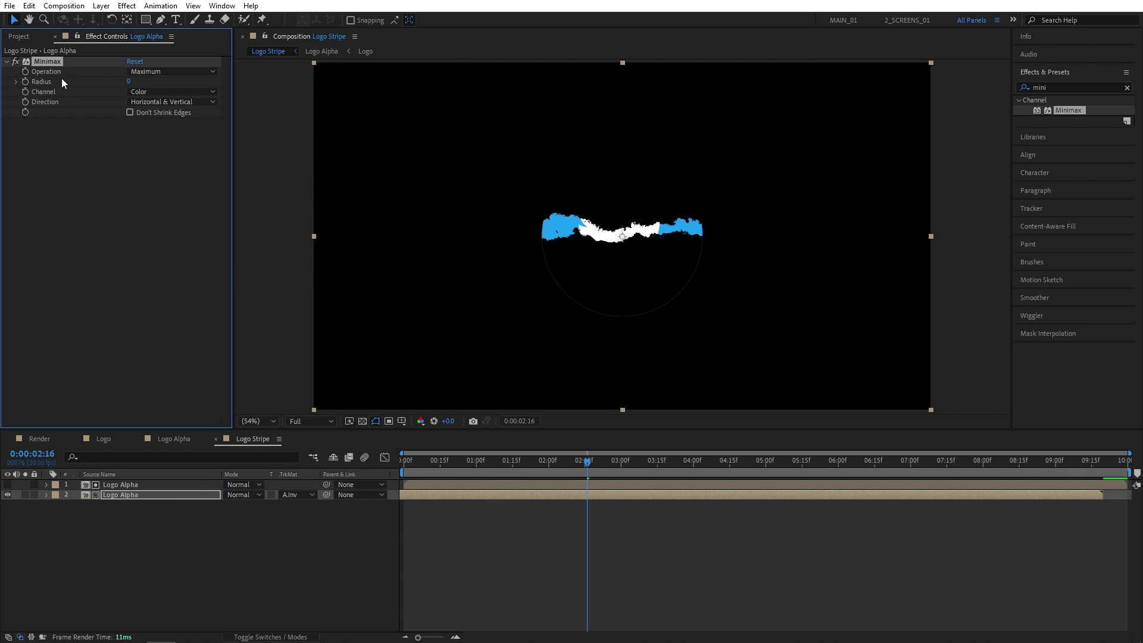
pyautogui.click(178, 71)
pyautogui.click(139, 83)
pyautogui.click(130, 83)
pyautogui.write('2')
pyautogui.press('Return')
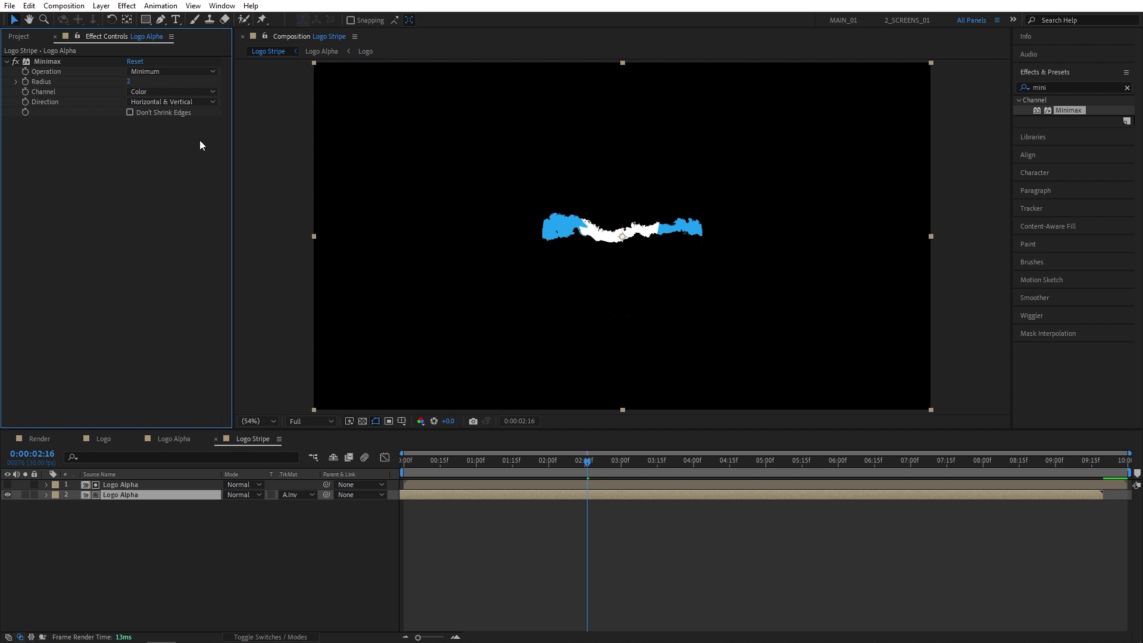
# - Preview the thinned stripe at 0:00:02:23, then start a new composition
pyautogui.moveTo(589, 454); pyautogui.dragTo(619, 462)
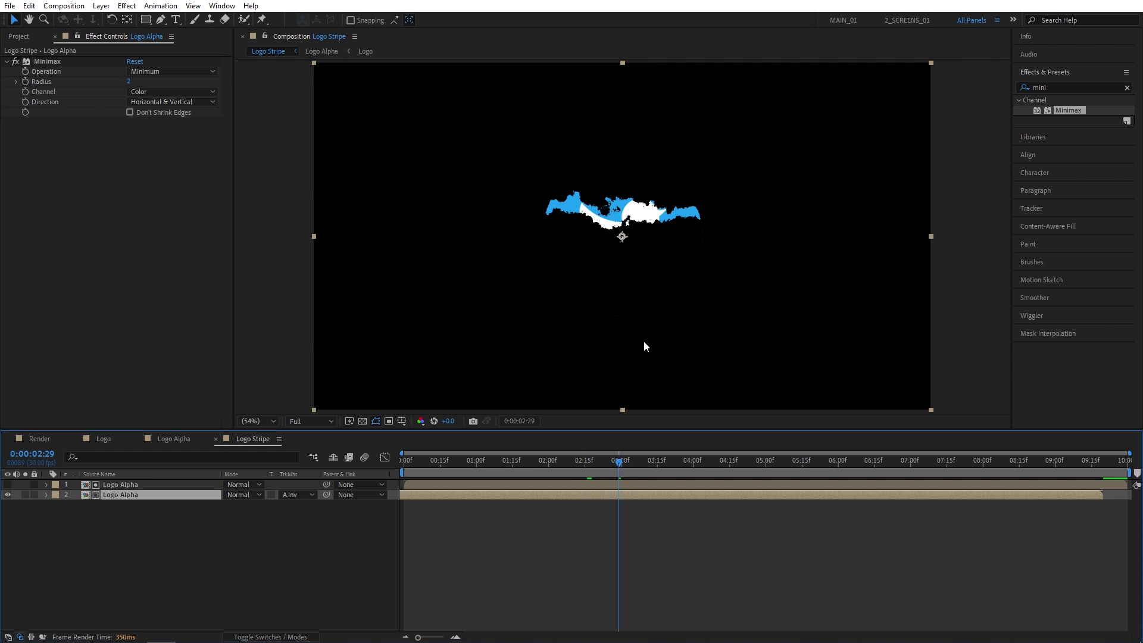
pyautogui.click(604, 461)
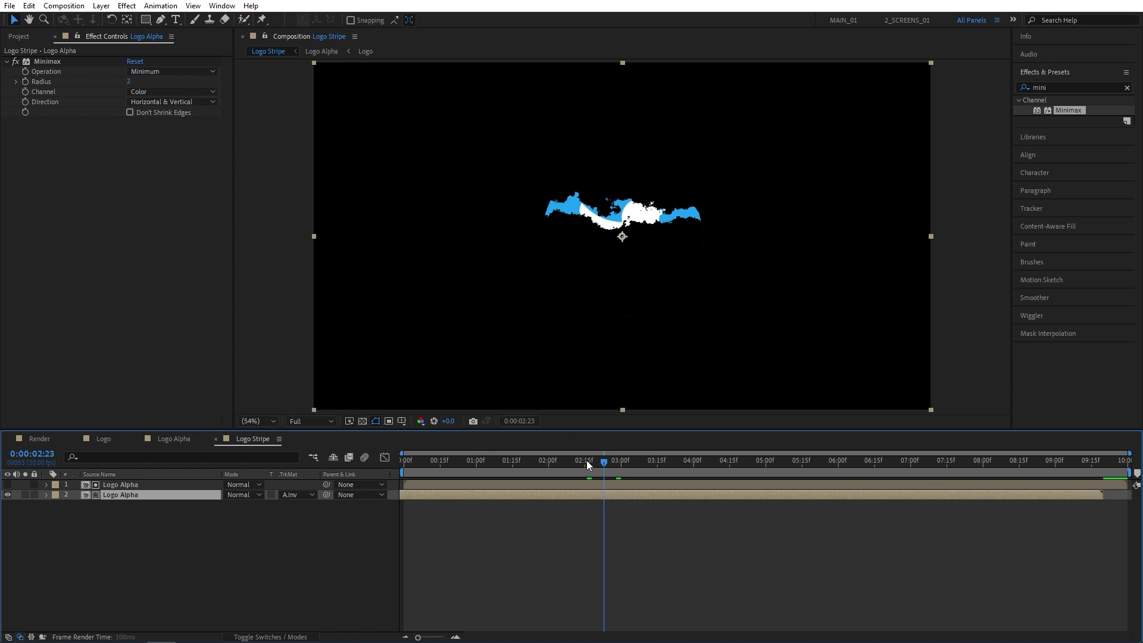
pyautogui.click(59, 6)
pyautogui.click(77, 17)
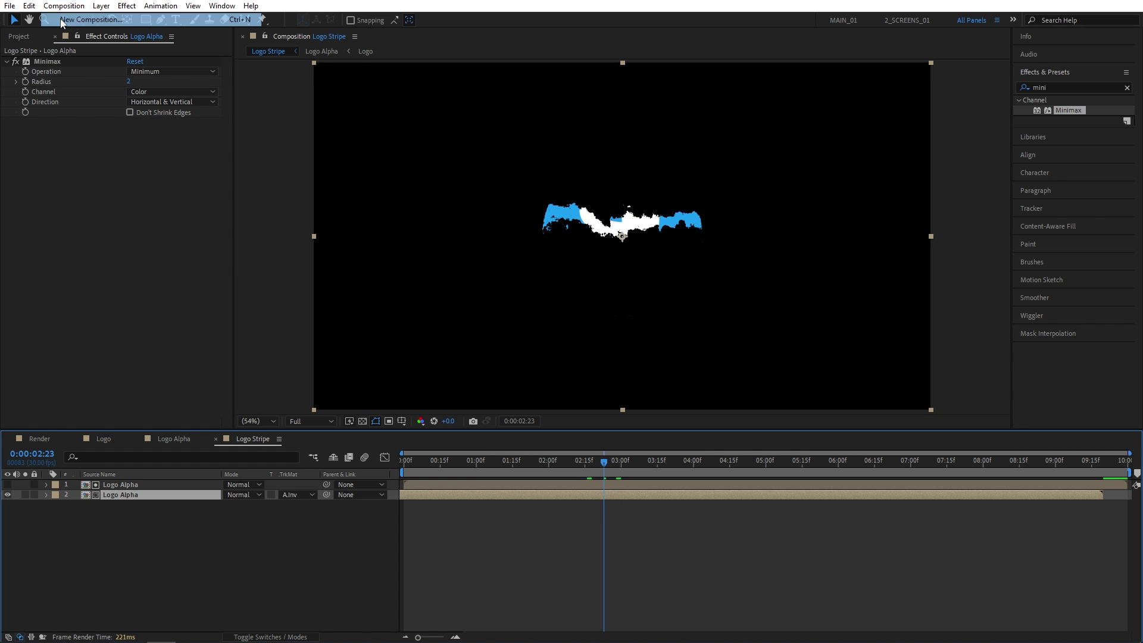
# - Name the new comp Emitter and add Logo Stripe with Shape above it
pyautogui.write('Emitter')
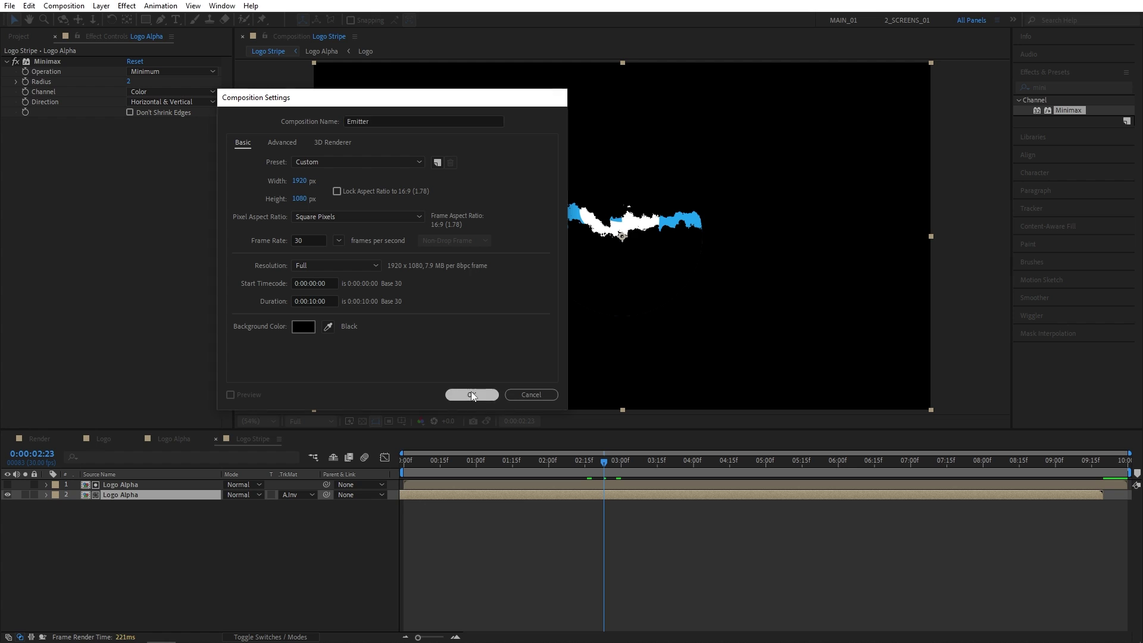
pyautogui.click(471, 395)
pyautogui.click(19, 38)
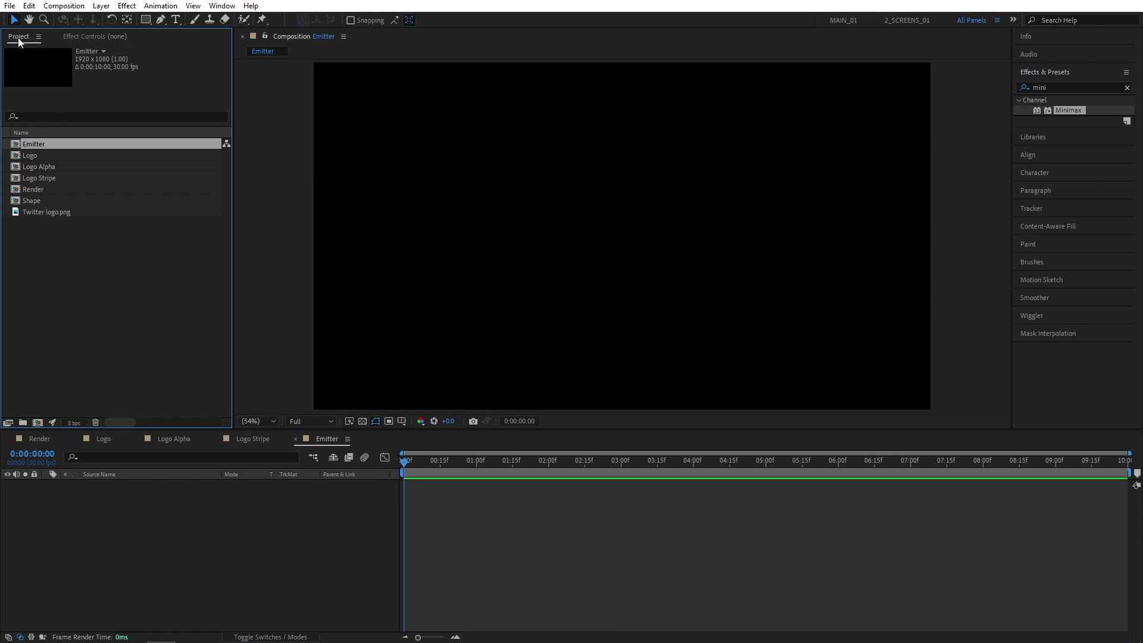
pyautogui.moveTo(59, 180); pyautogui.dragTo(139, 531)
pyautogui.moveTo(40, 201); pyautogui.dragTo(128, 483)
# - Start Shape at 0:15 and set Logo Stripe's matte to Alpha Inverted 'Shape'
pyautogui.moveTo(404, 462); pyautogui.dragTo(452, 484)
pyautogui.click(309, 546)
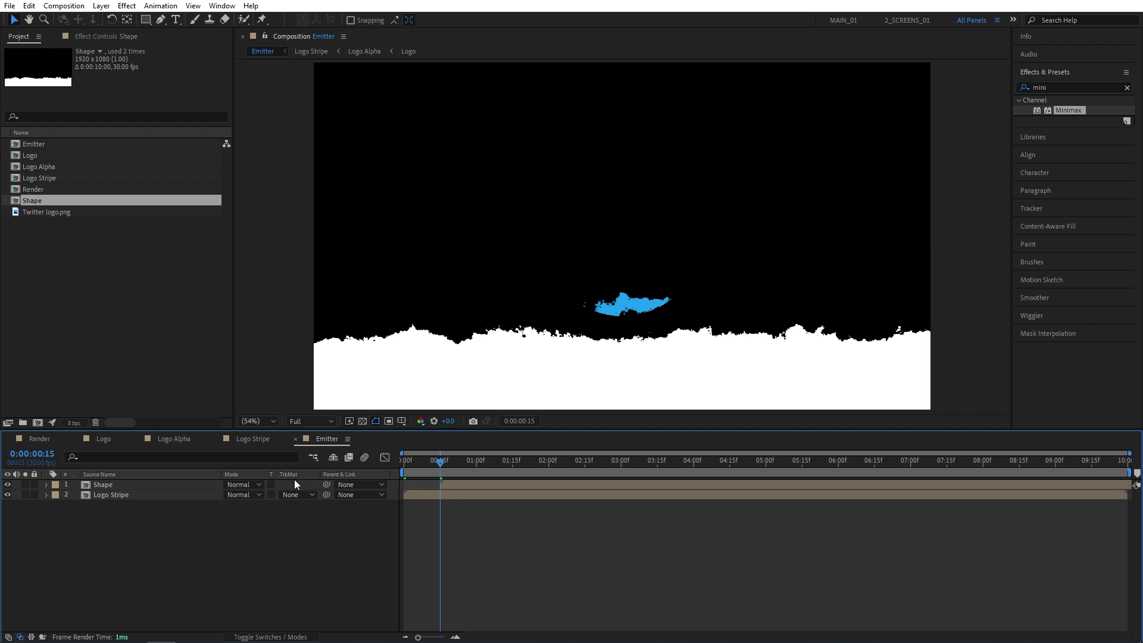
pyautogui.click(293, 495)
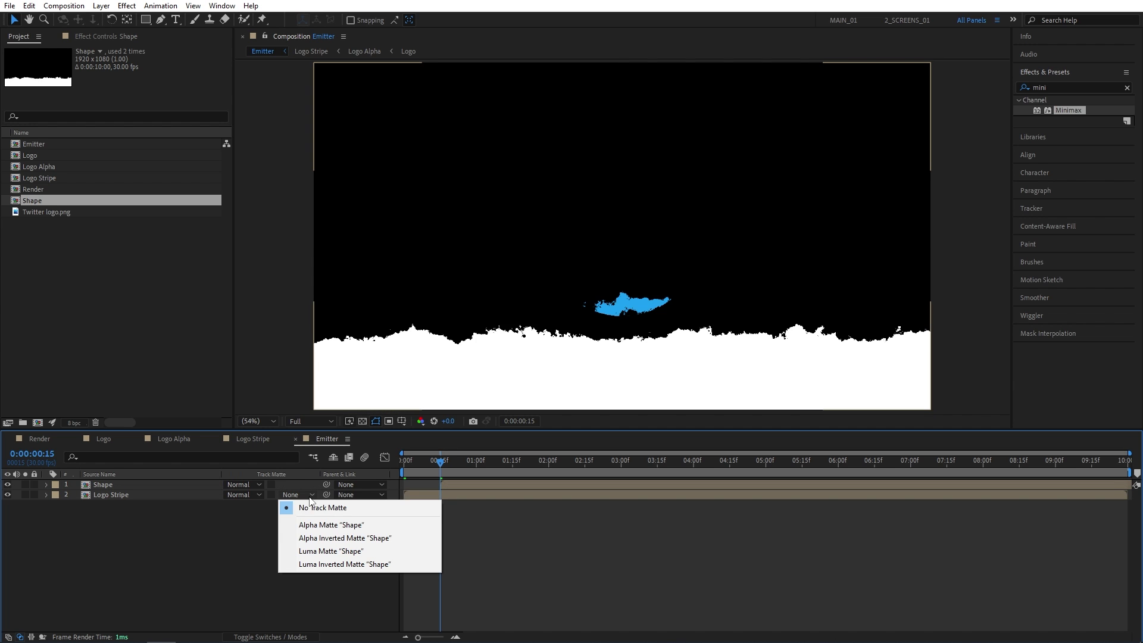
pyautogui.click(311, 538)
pyautogui.moveTo(438, 473); pyautogui.dragTo(715, 464)
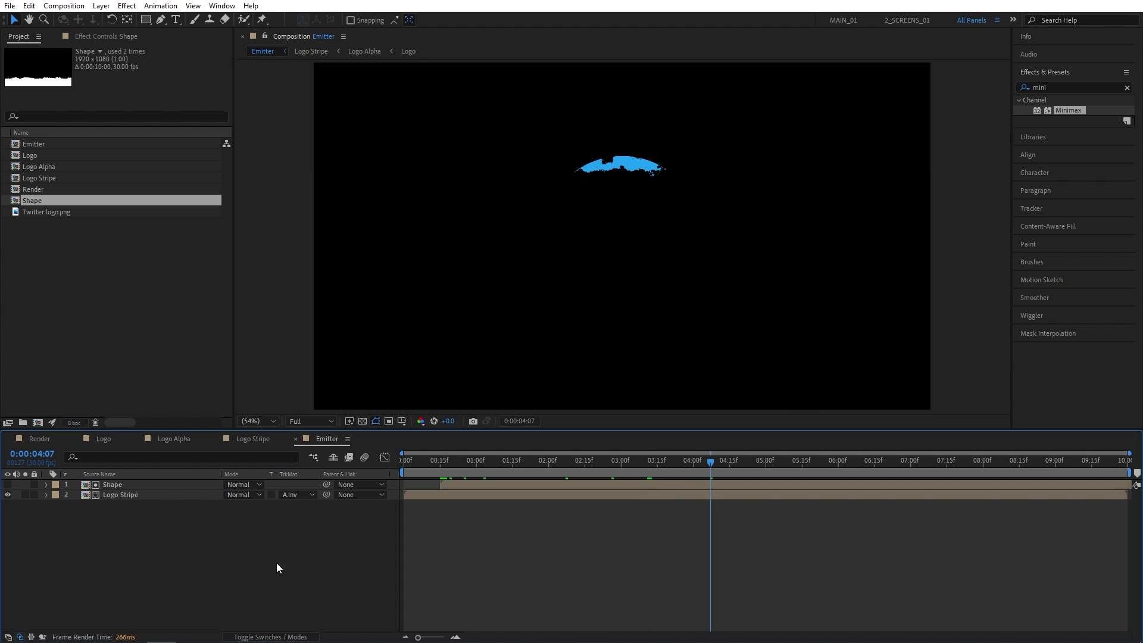
# - Add the Emitter comp to Render as a 3D layer and hide its visibility
pyautogui.click(40, 439)
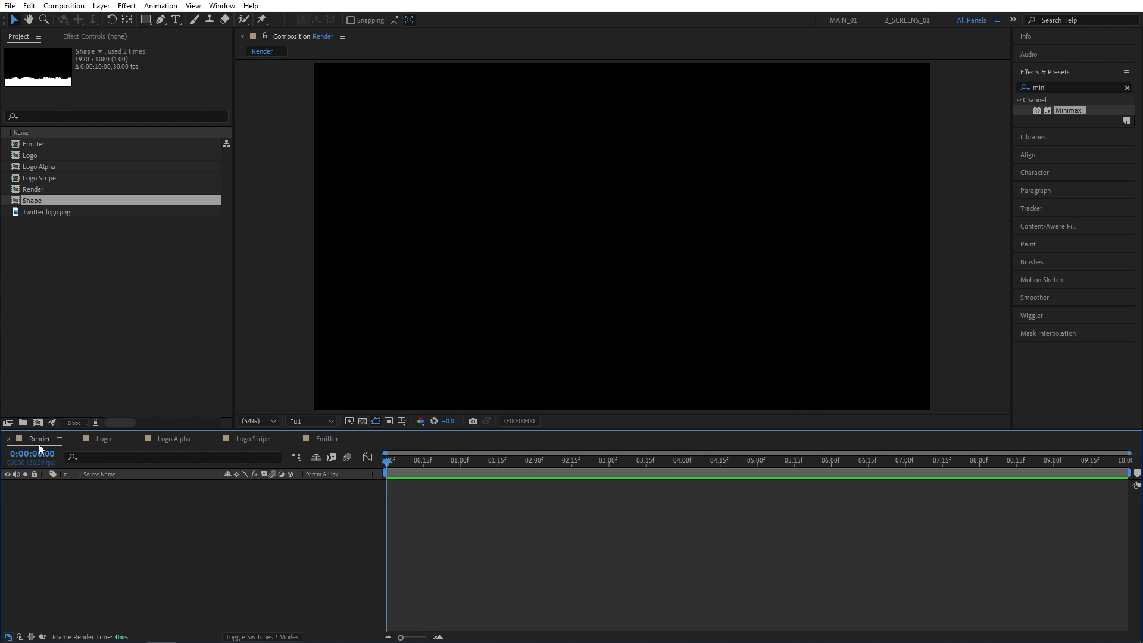
pyautogui.click(88, 276)
pyautogui.moveTo(40, 145); pyautogui.dragTo(120, 527)
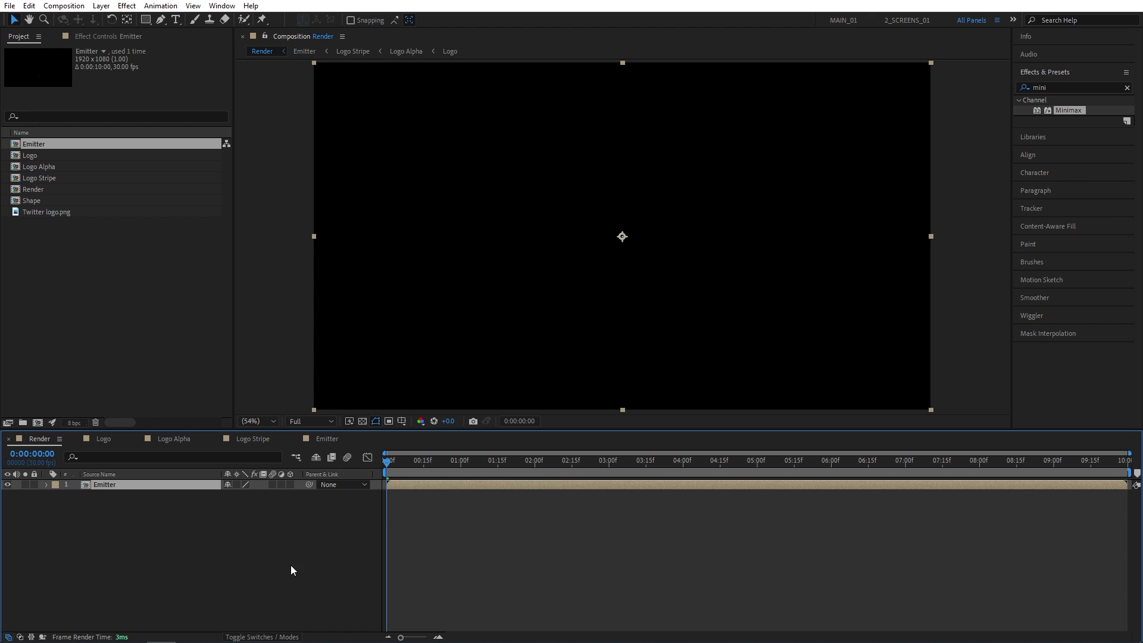
pyautogui.click(282, 513)
pyautogui.click(291, 484)
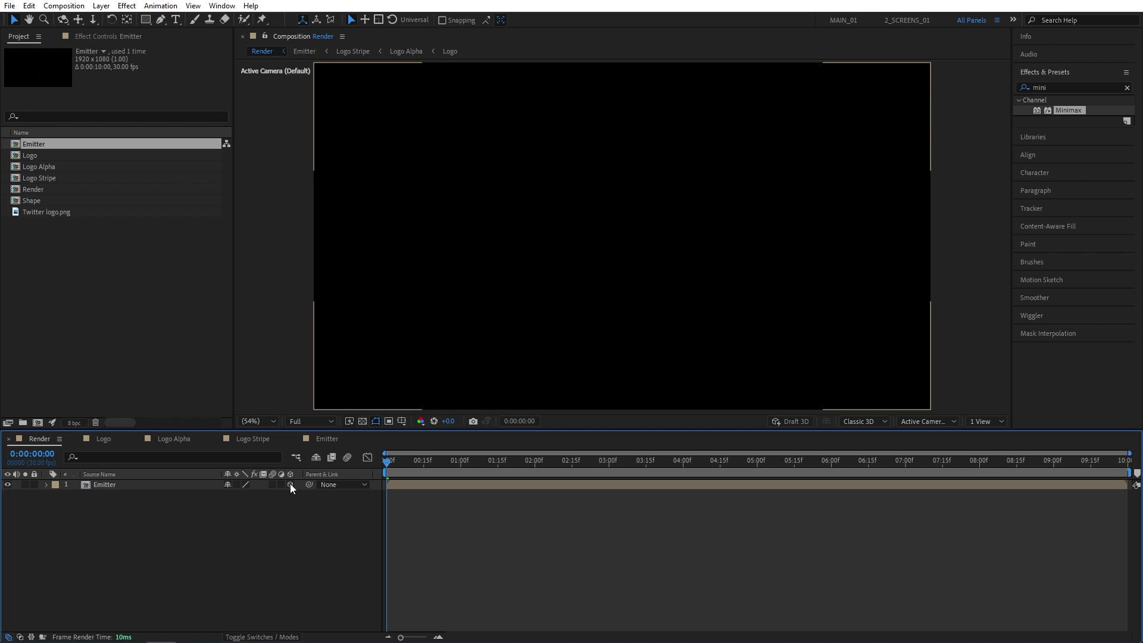
pyautogui.click(7, 484)
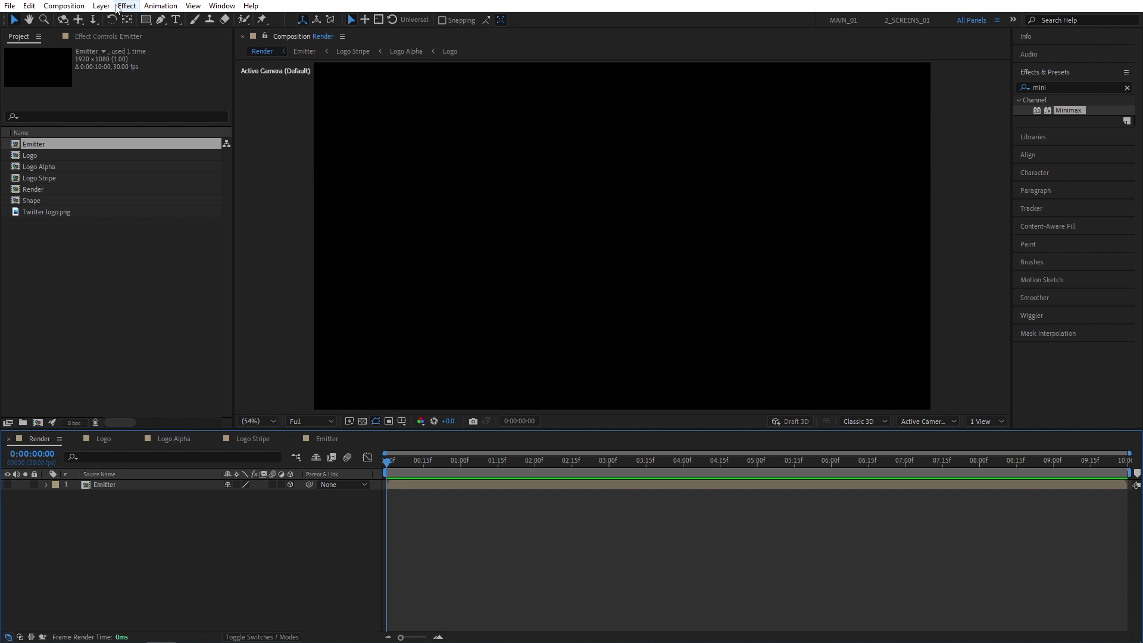
# - Add a new solid layer, Black Solid 1, to the Render comp
pyautogui.click(101, 6)
pyautogui.moveTo(253, 24)
pyautogui.click(319, 33)
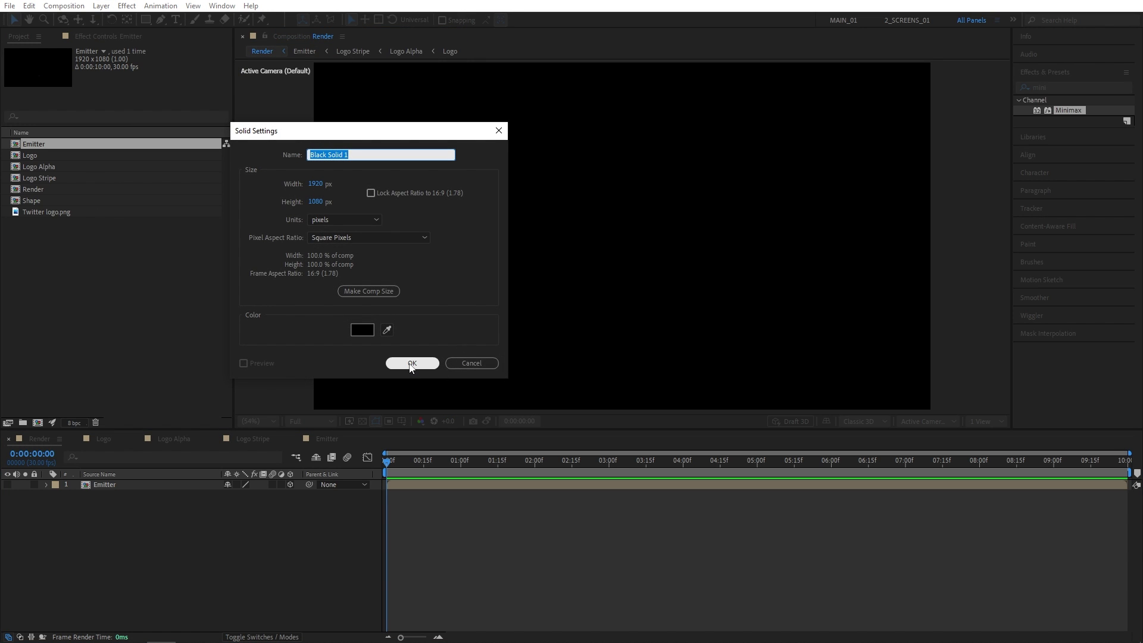
pyautogui.click(411, 363)
# - Apply Trapcode Particular to Black Solid 1
pyautogui.click(1056, 85)
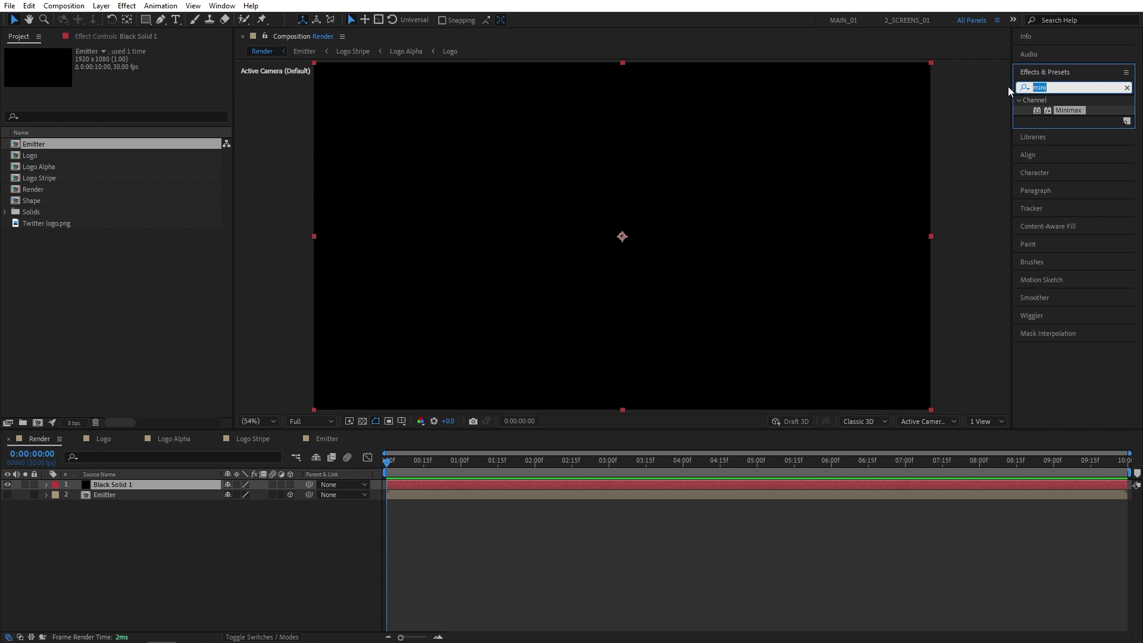
pyautogui.write('particu')
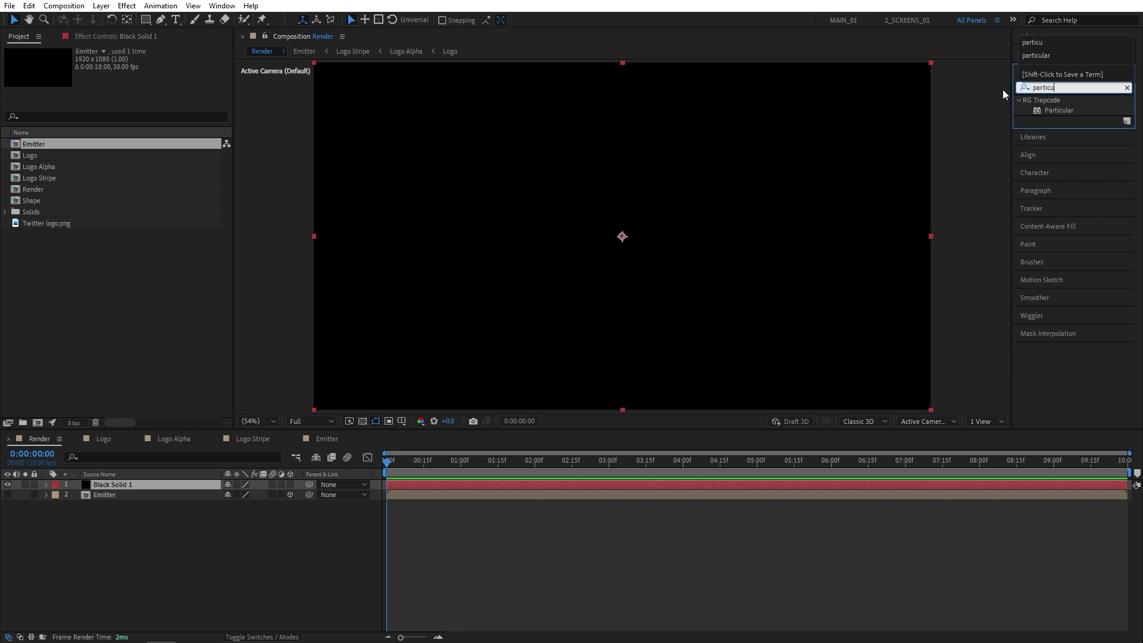
pyautogui.moveTo(1052, 109); pyautogui.dragTo(129, 482)
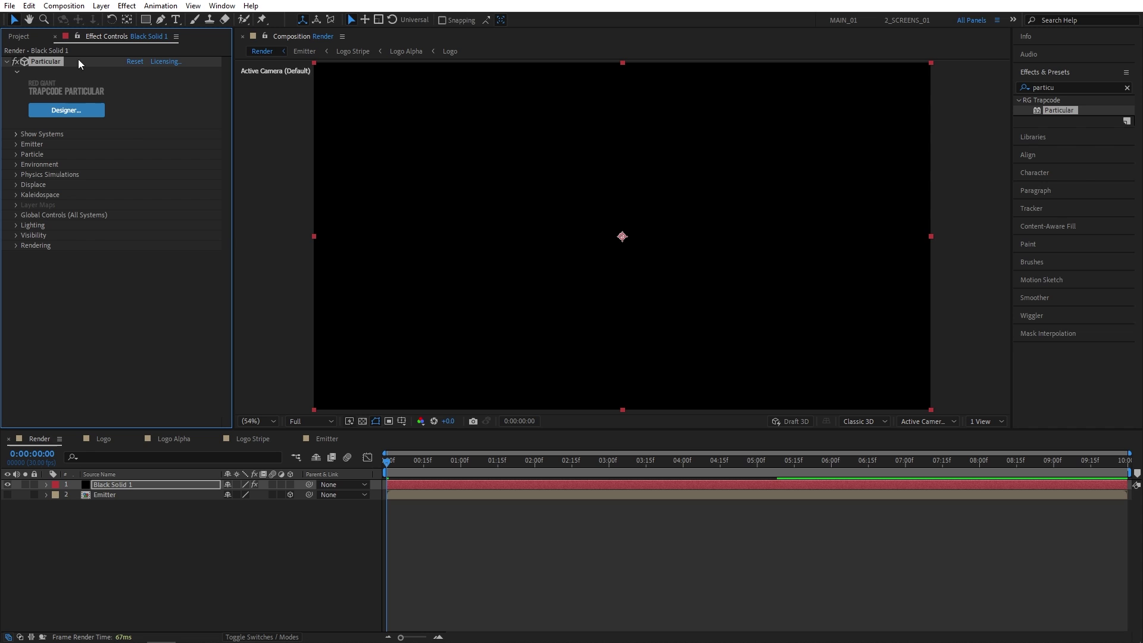
# - Set Particular's Emitter Type to Layer, emitting from 3. Emitter with Effects & Masks
pyautogui.click(17, 144)
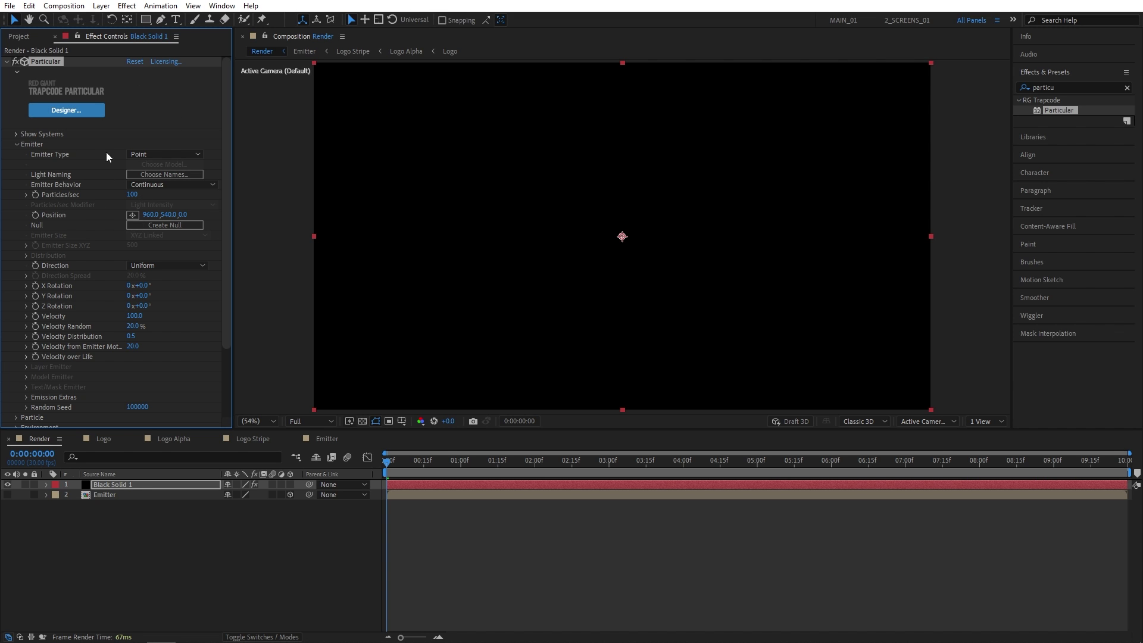
pyautogui.click(164, 154)
pyautogui.click(166, 220)
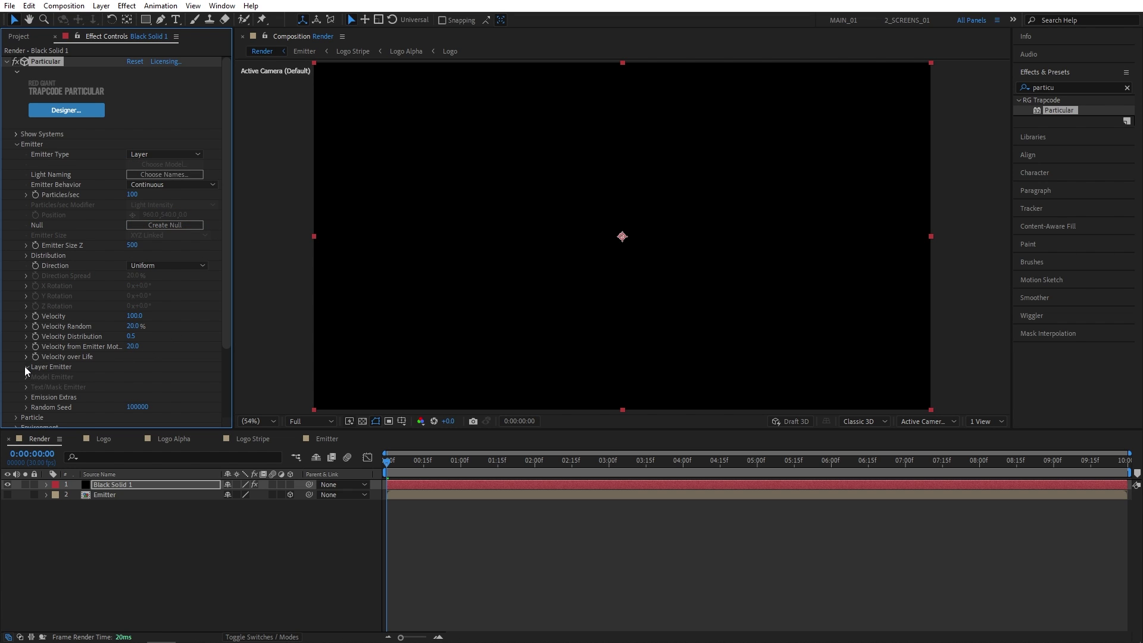
pyautogui.click(25, 367)
pyautogui.click(145, 377)
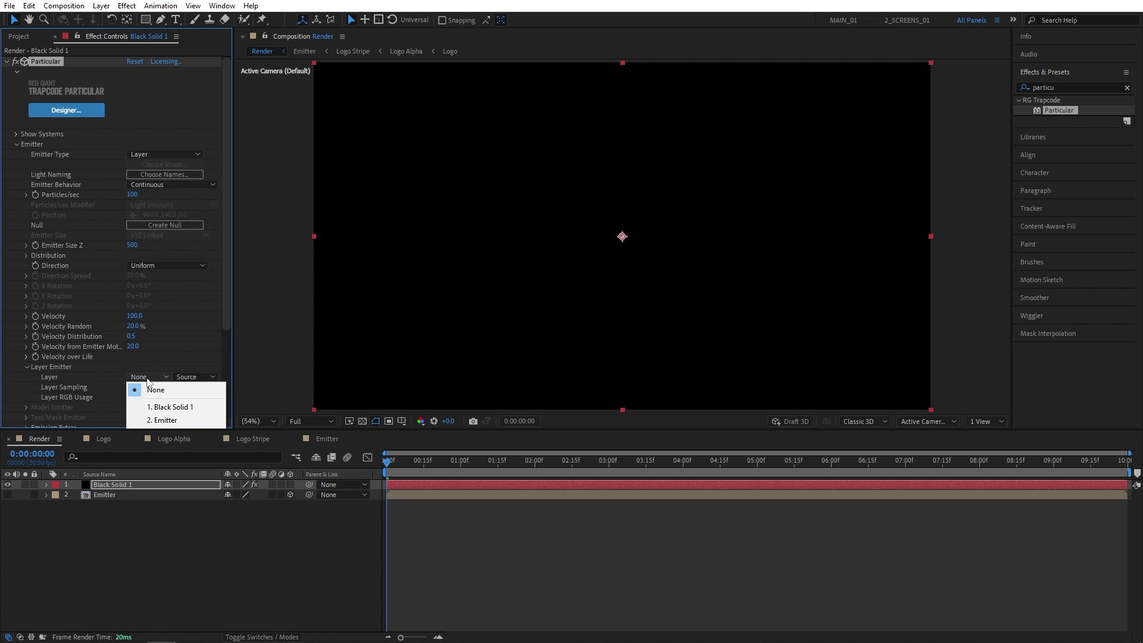
pyautogui.click(167, 421)
pyautogui.click(194, 378)
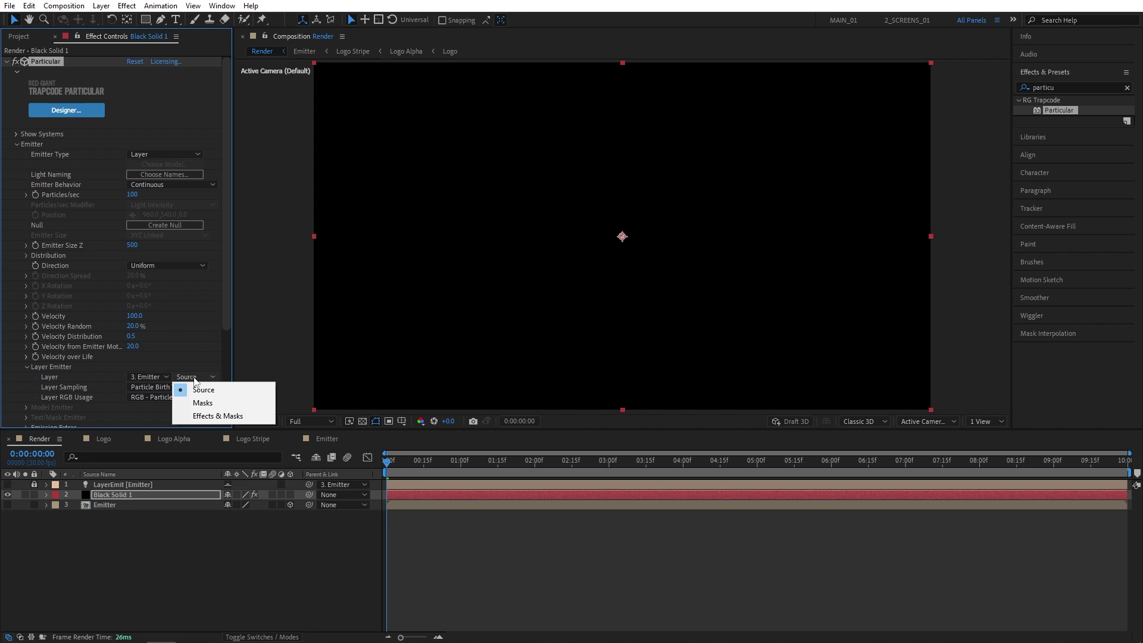
pyautogui.click(218, 416)
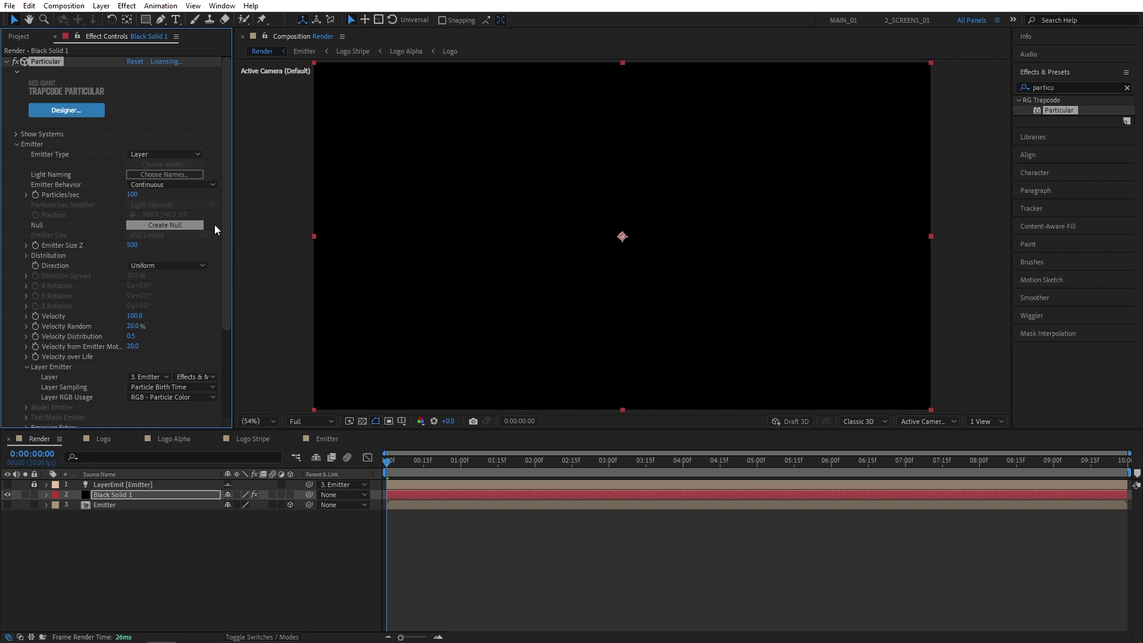
# - Set Particles/sec to 1000000 and preview the particles at 0:00:02:24
pyautogui.click(135, 195)
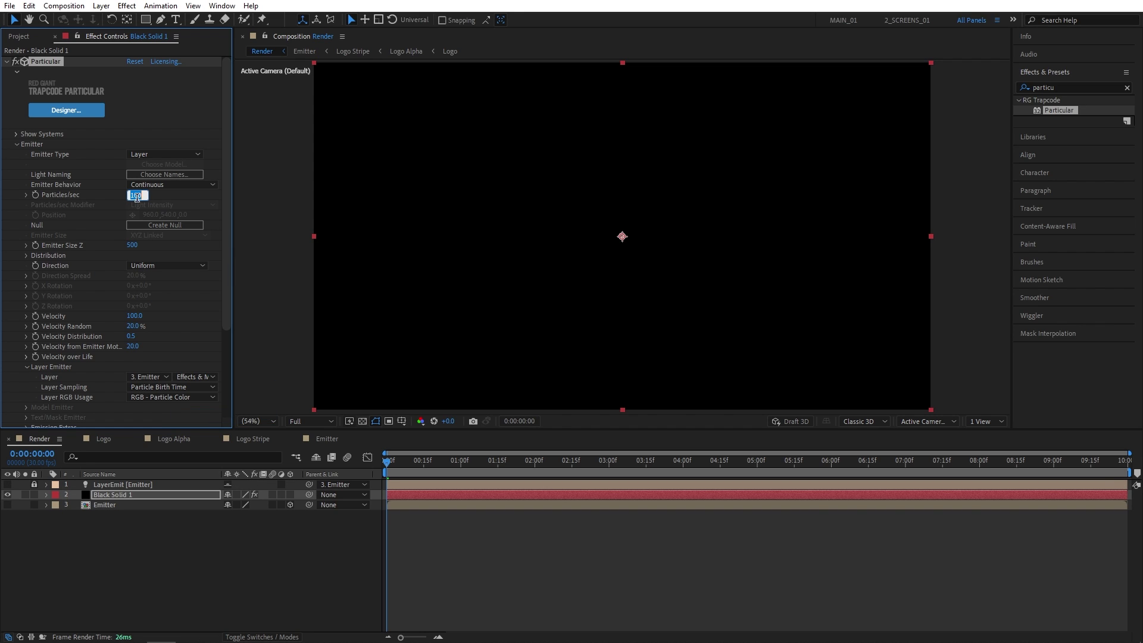
pyautogui.write('1000000')
pyautogui.press('Return')
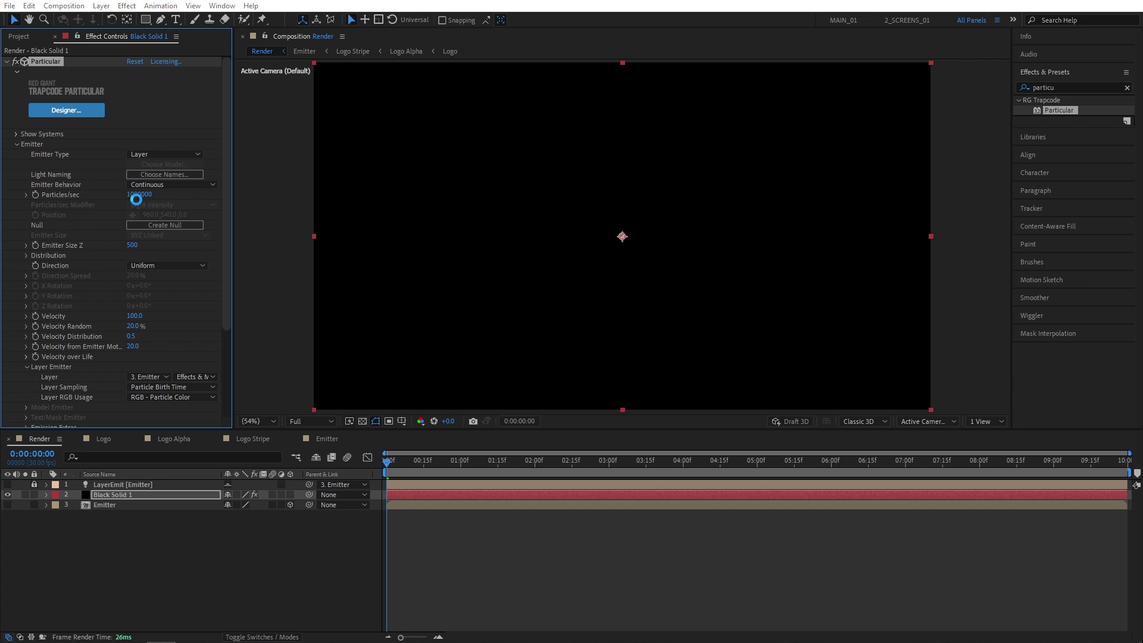
pyautogui.click(665, 370)
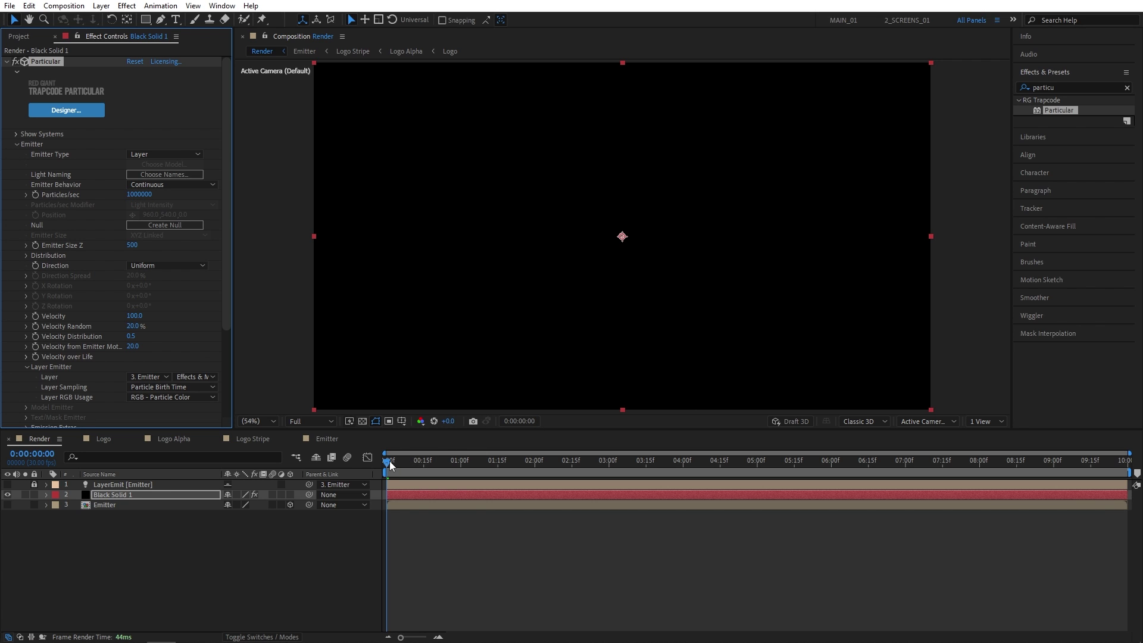
pyautogui.moveTo(390, 461); pyautogui.dragTo(598, 470)
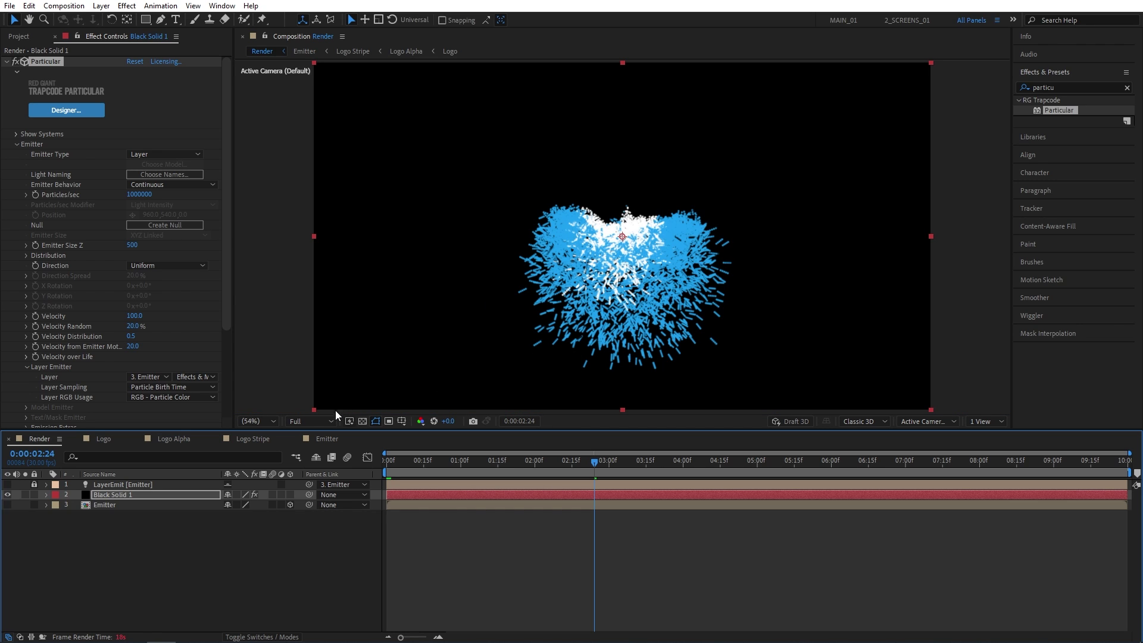
# - Set the viewer to Half resolution and give the emitter Size Z 0 and Velocity 25
pyautogui.click(311, 423)
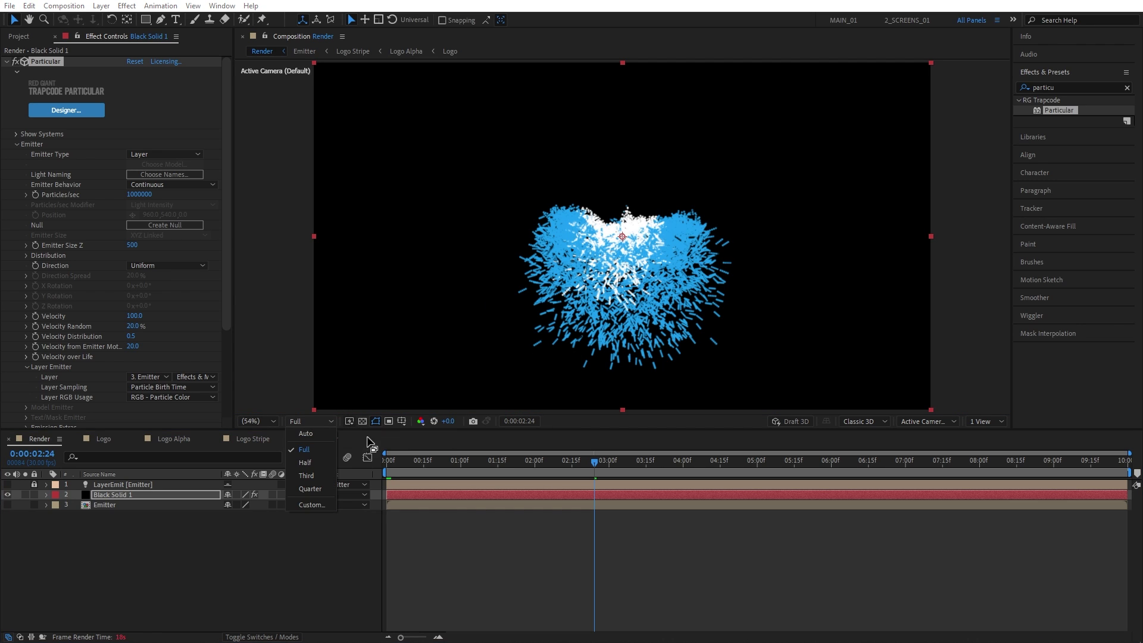
pyautogui.click(304, 463)
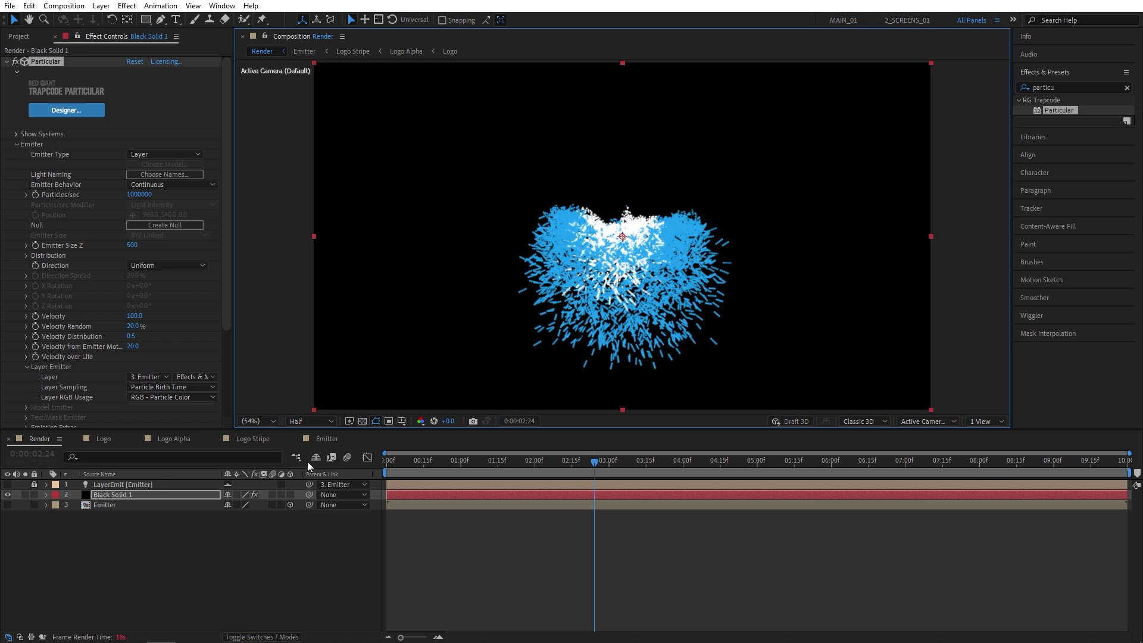
pyautogui.click(136, 245)
pyautogui.write('0')
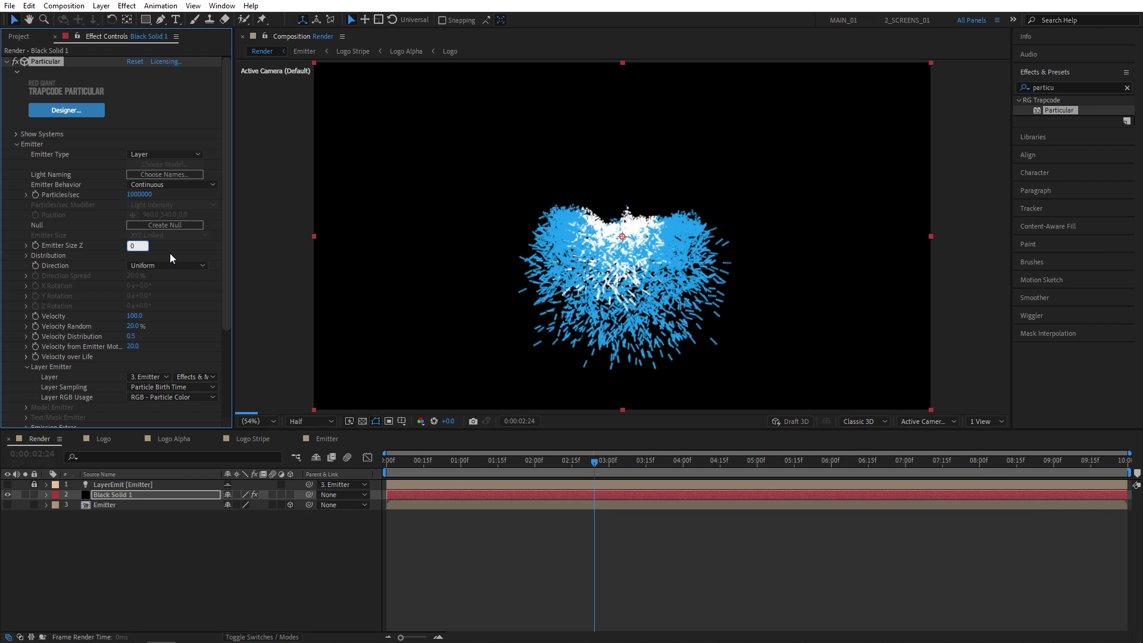
pyautogui.press('Return')
pyautogui.click(134, 316)
pyautogui.write('25')
pyautogui.press('Return')
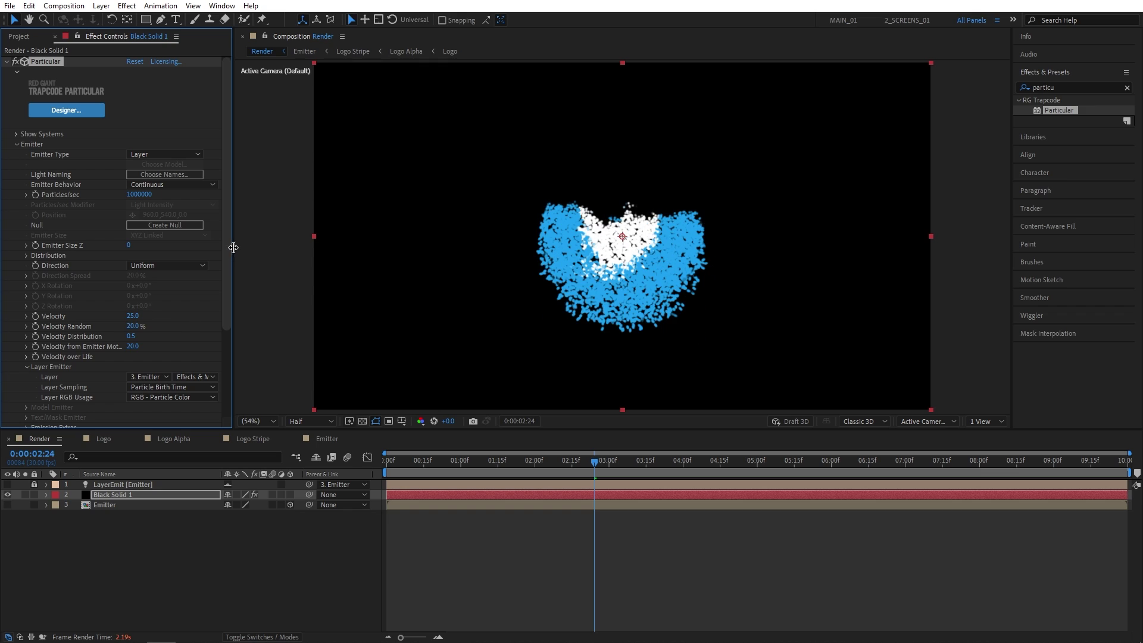
pyautogui.moveTo(224, 250); pyautogui.dragTo(222, 330)
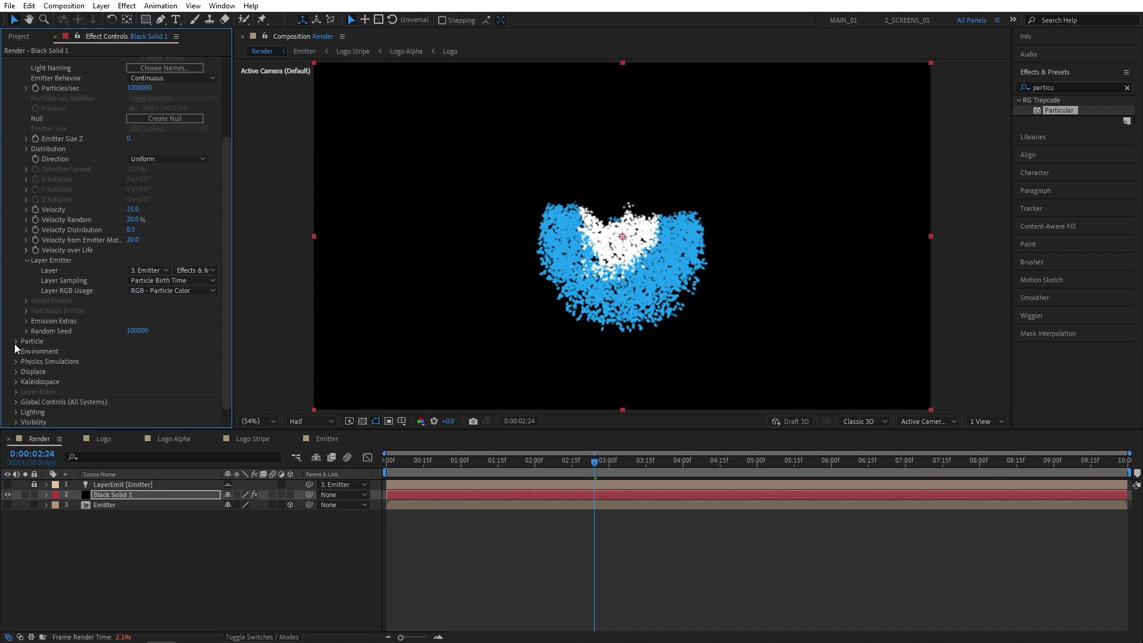
# - In Particle settings, set Sphere Feather 0%, Size 6 and Size Random 100%
pyautogui.click(15, 342)
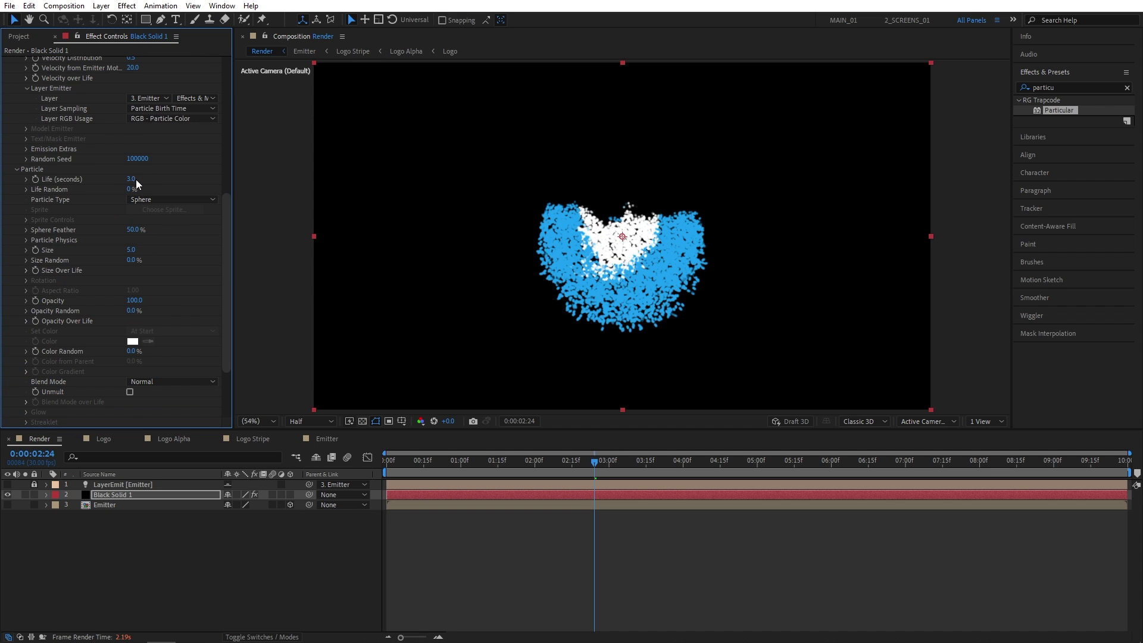
pyautogui.click(131, 231)
pyautogui.write('0')
pyautogui.click(131, 250)
pyautogui.write('6')
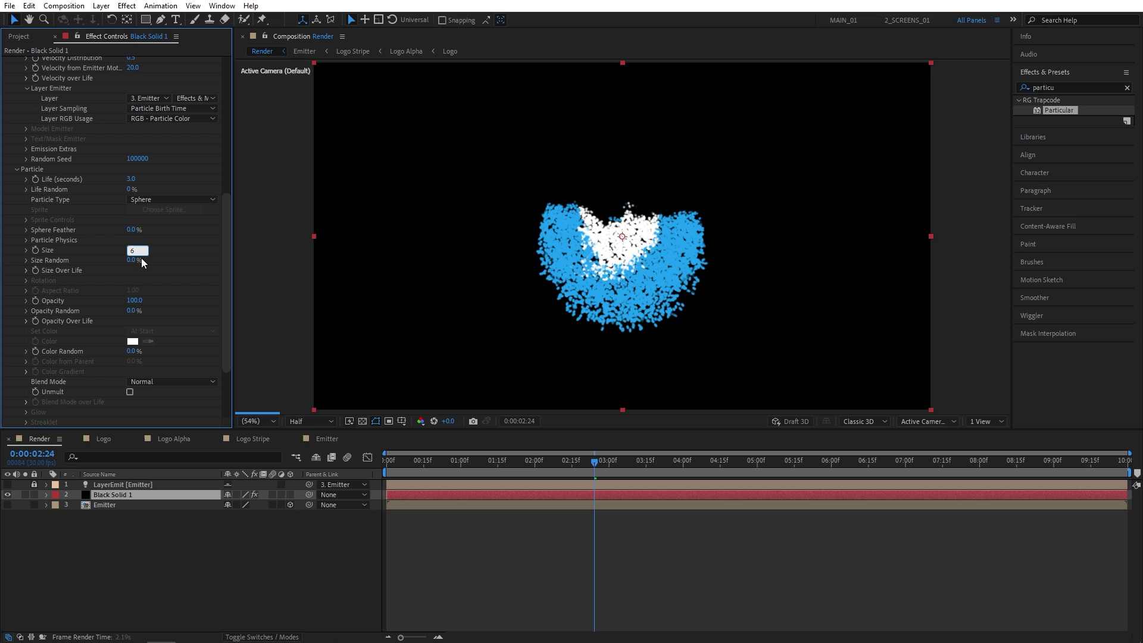
pyautogui.click(141, 260)
pyautogui.write('100')
pyautogui.click(98, 302)
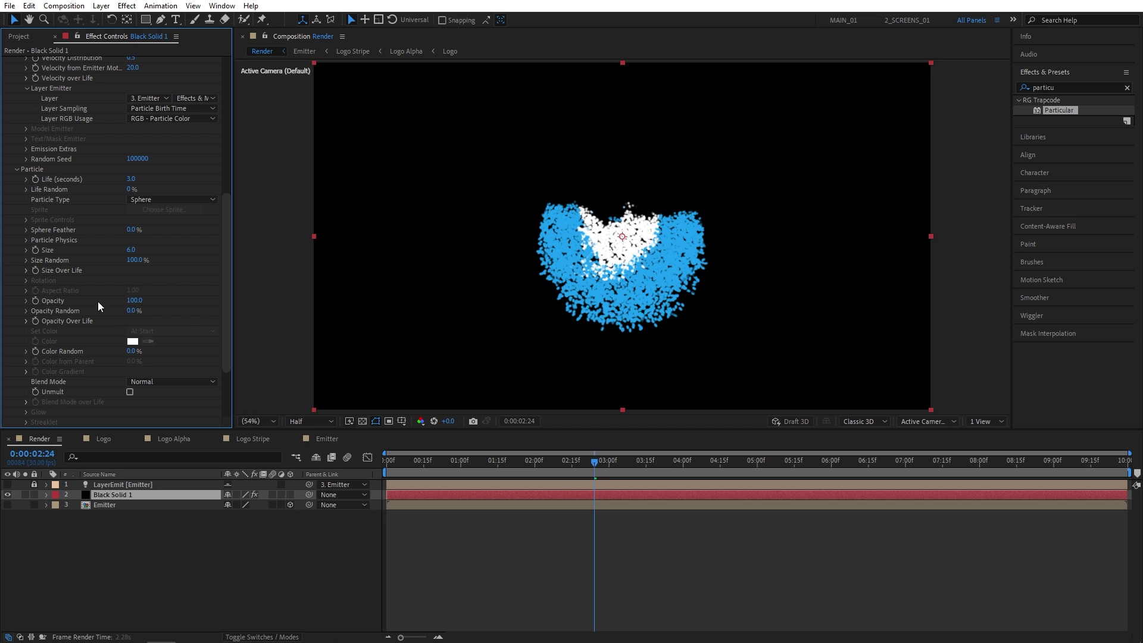
# - Apply the descending ramp preset to Size Over Life so particles shrink
pyautogui.click(27, 271)
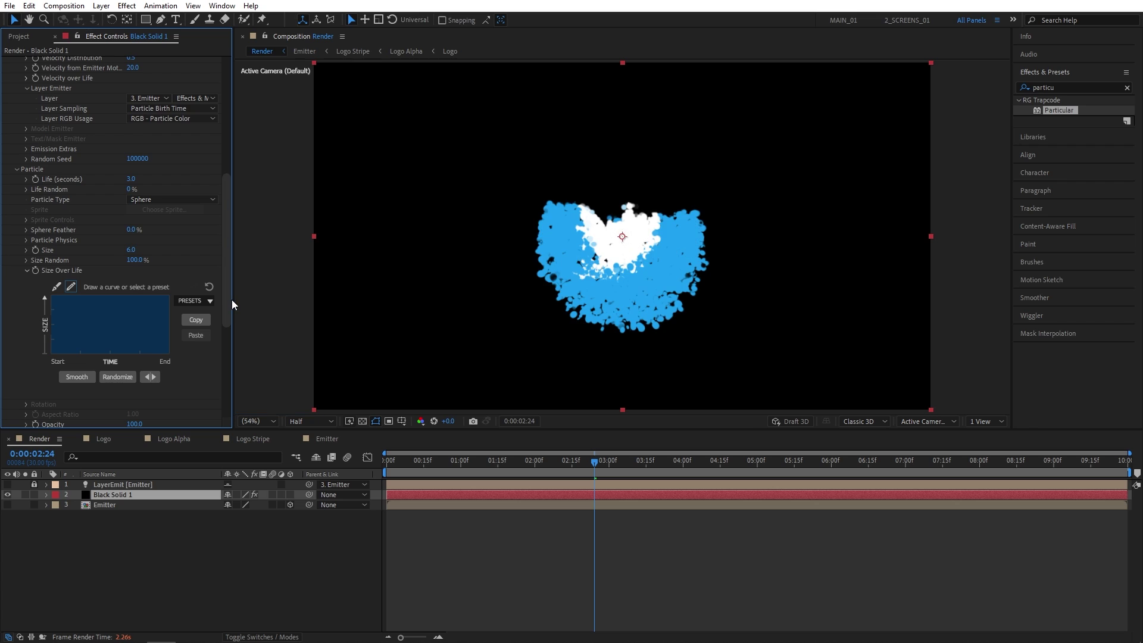
pyautogui.moveTo(232, 305); pyautogui.dragTo(243, 304)
pyautogui.click(203, 301)
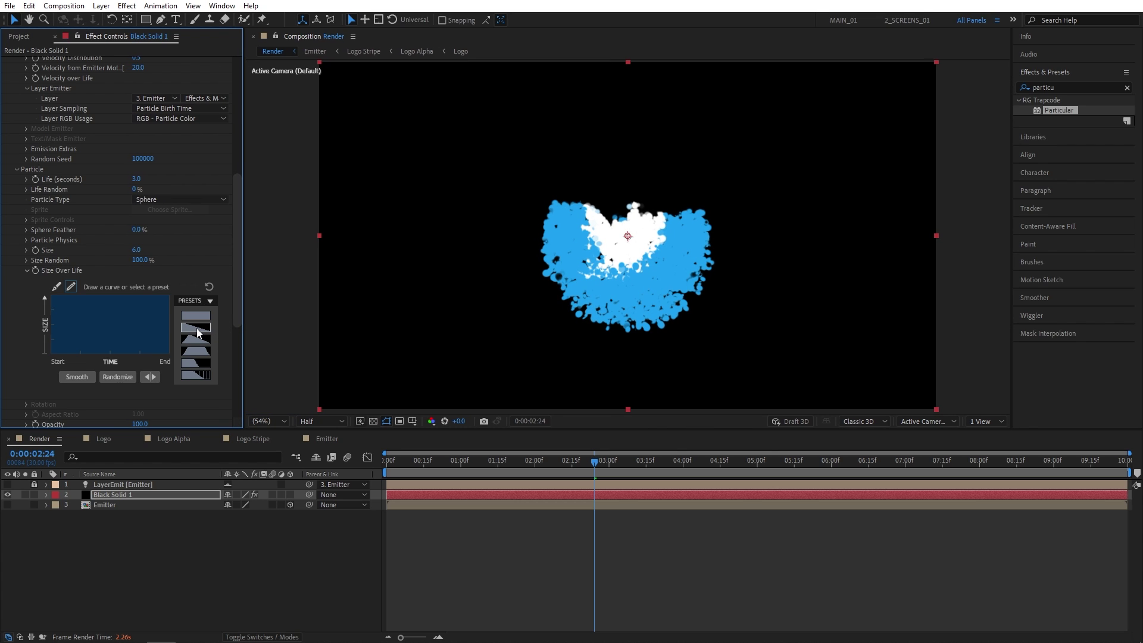
pyautogui.click(198, 329)
pyautogui.moveTo(239, 239); pyautogui.dragTo(236, 290)
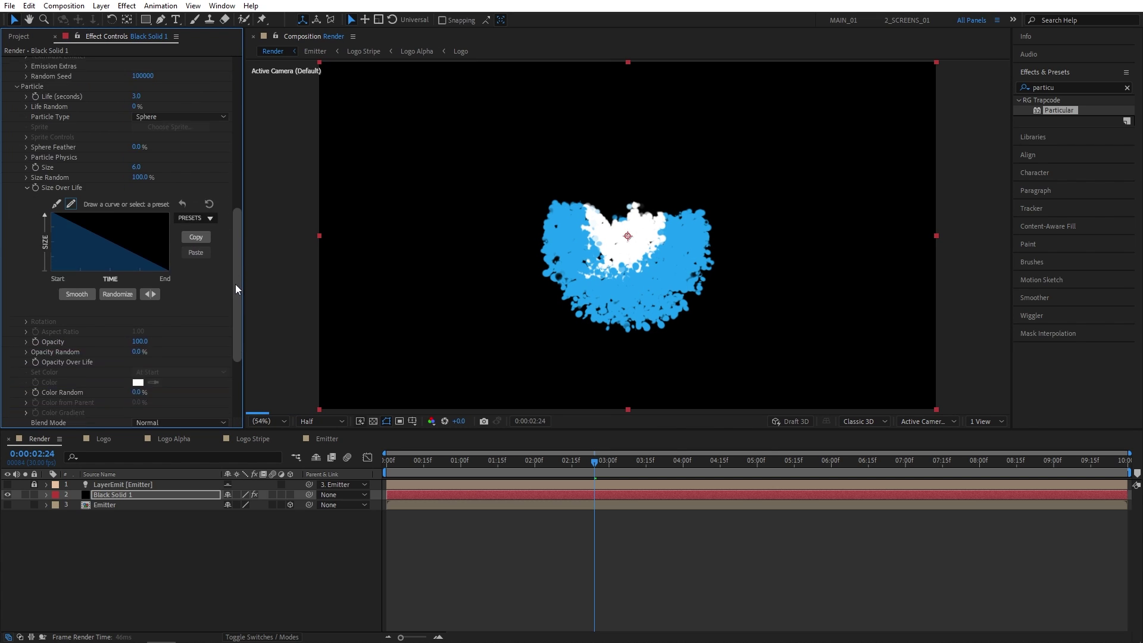
# - Apply the descending ramp preset to Opacity Over Life so particles fade out
pyautogui.scroll(-3, 235, 290)
pyautogui.click(25, 304)
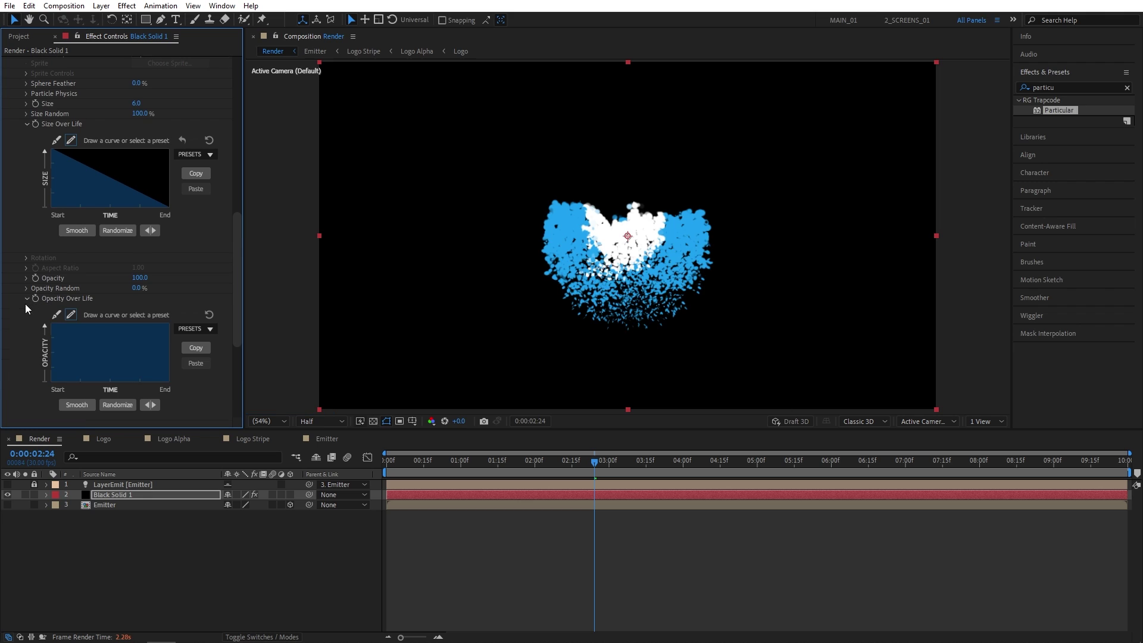
pyautogui.click(193, 332)
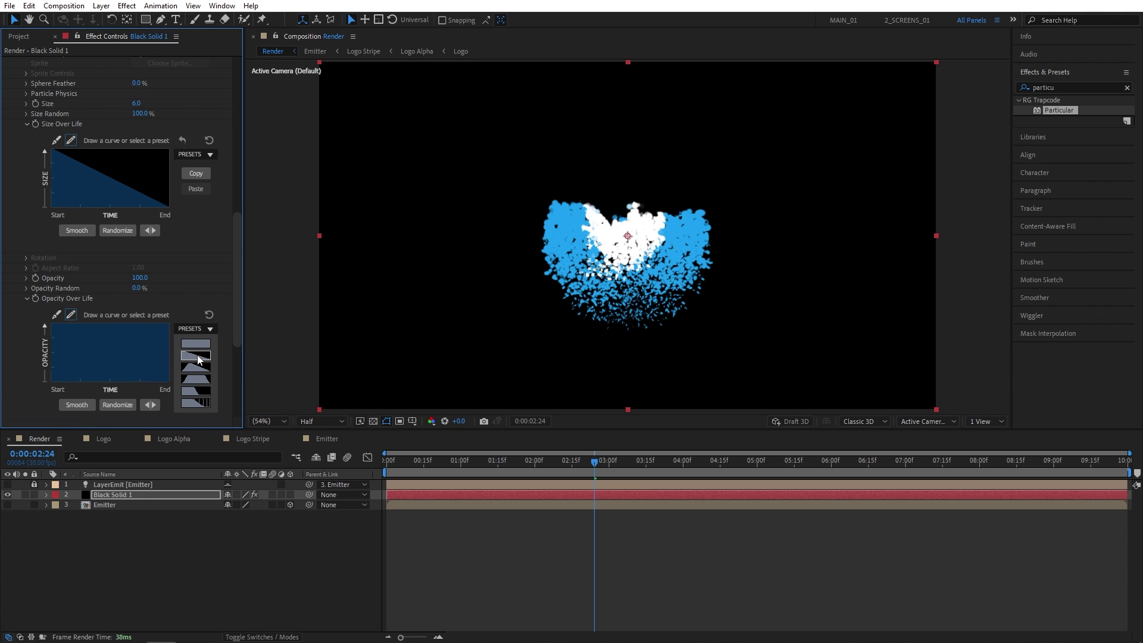
pyautogui.click(198, 357)
pyautogui.moveTo(237, 258); pyautogui.dragTo(237, 341)
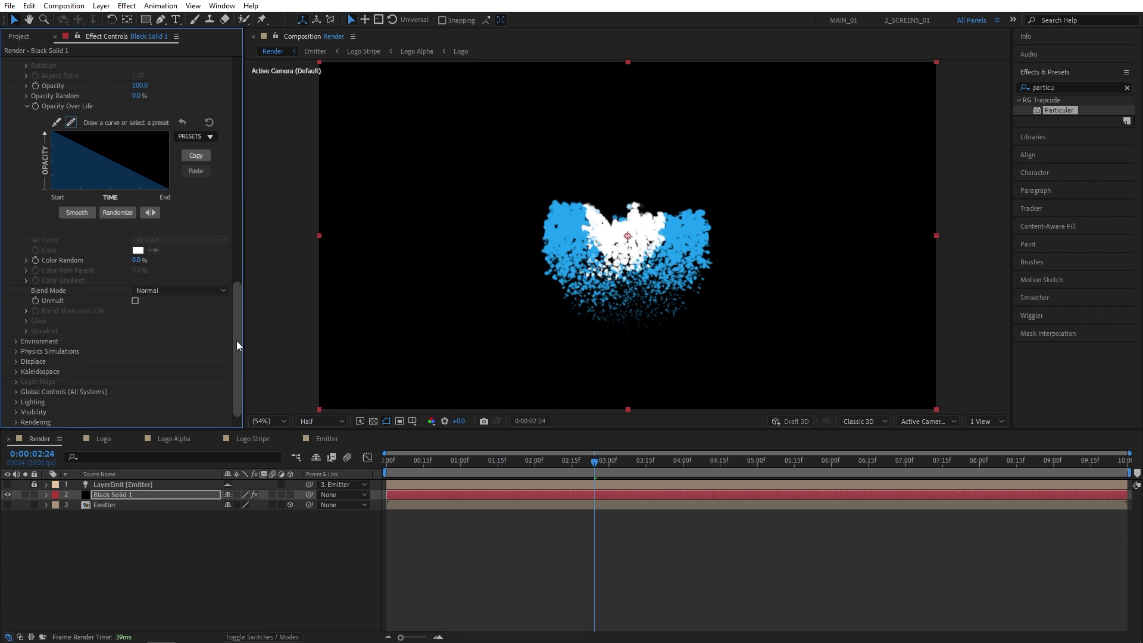
# - Set the Turbulence Field Displace XYZ to 100
pyautogui.click(17, 362)
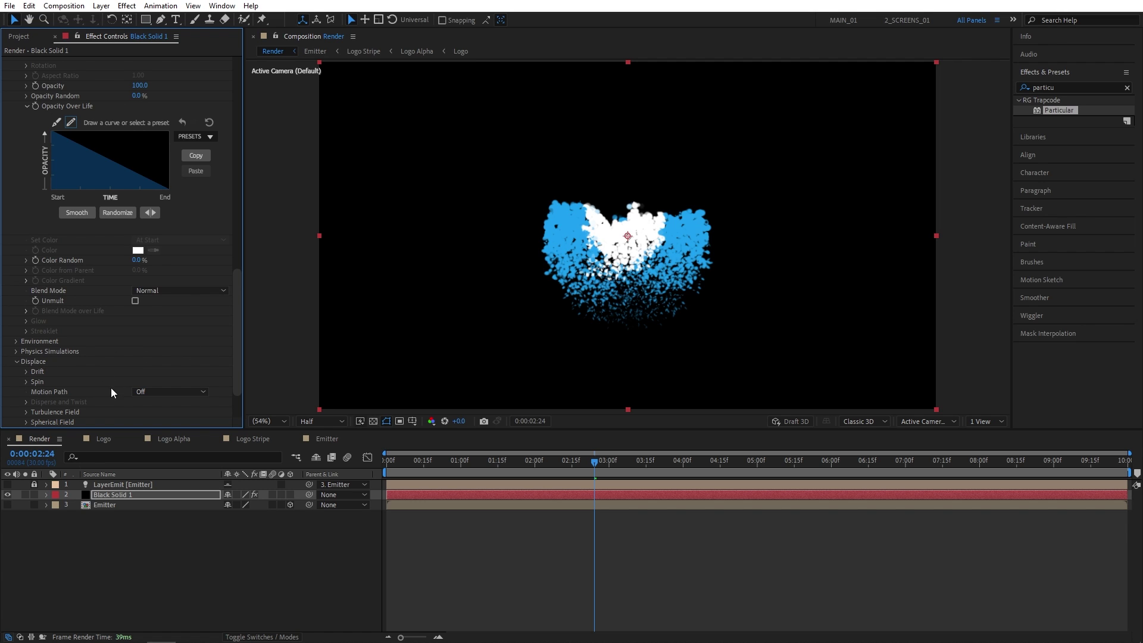
pyautogui.click(26, 412)
pyautogui.scroll(-3, 59, 408)
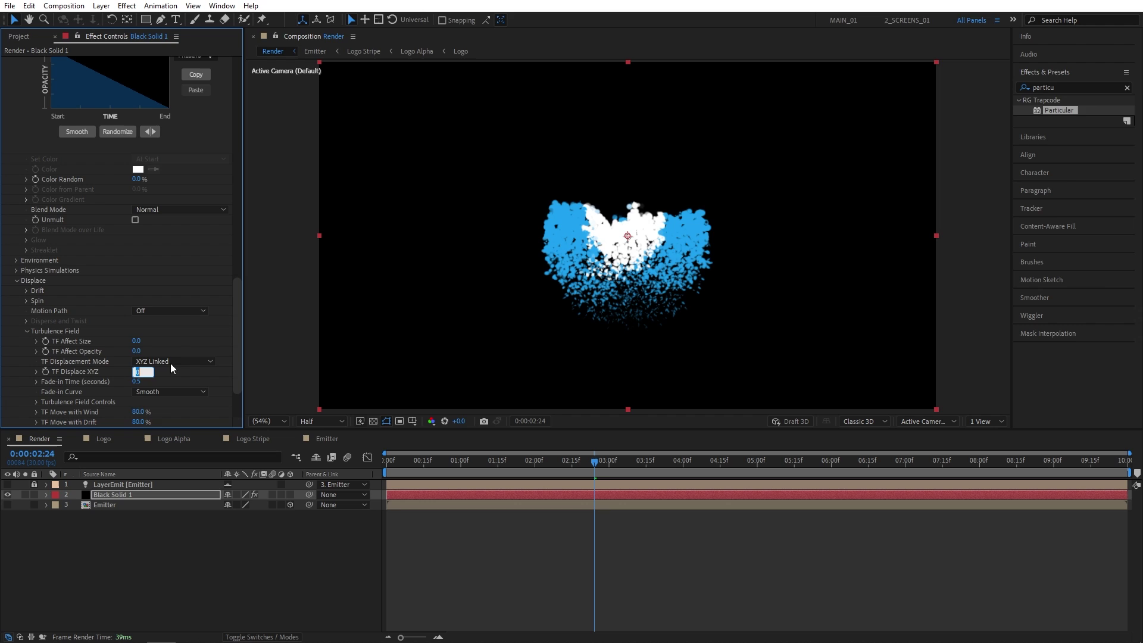
pyautogui.write('100')
pyautogui.press('Return')
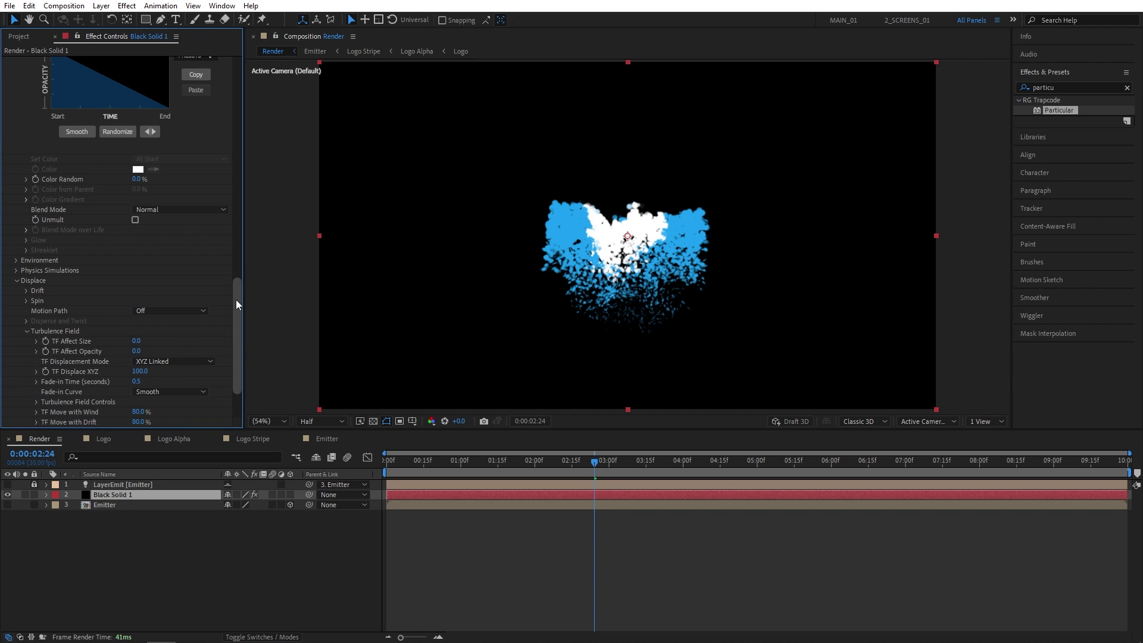
pyautogui.moveTo(235, 299); pyautogui.dragTo(234, 330)
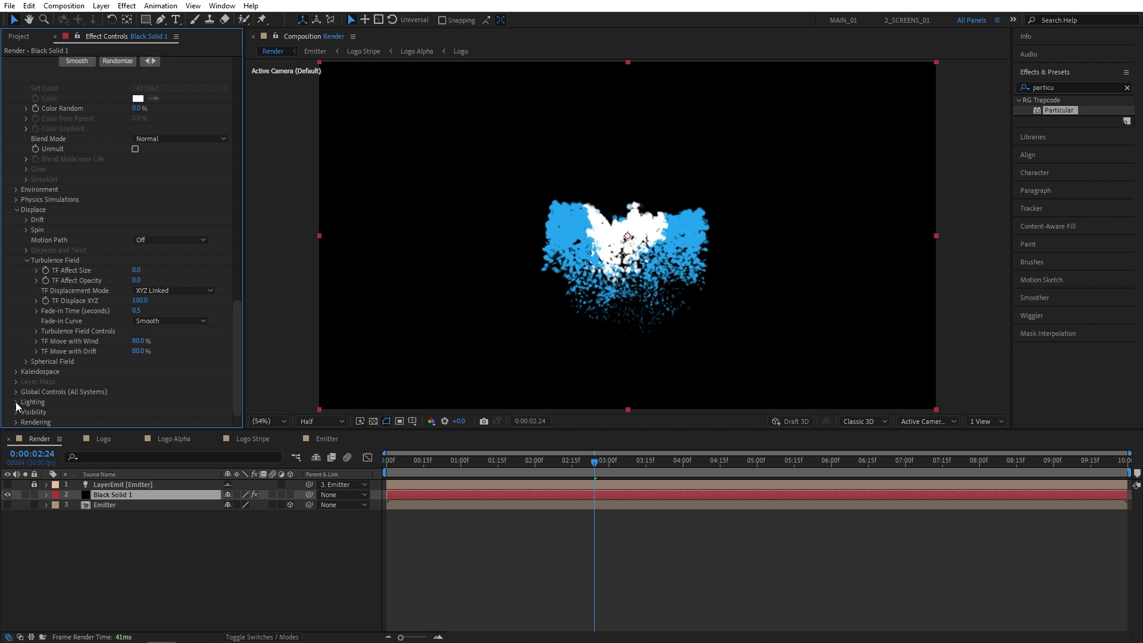
# - Turn on Enable Shadowlets under Lighting > Shadowlets
pyautogui.click(16, 402)
pyautogui.scroll(-3, 33, 424)
pyautogui.click(25, 423)
pyautogui.scroll(-3, 24, 424)
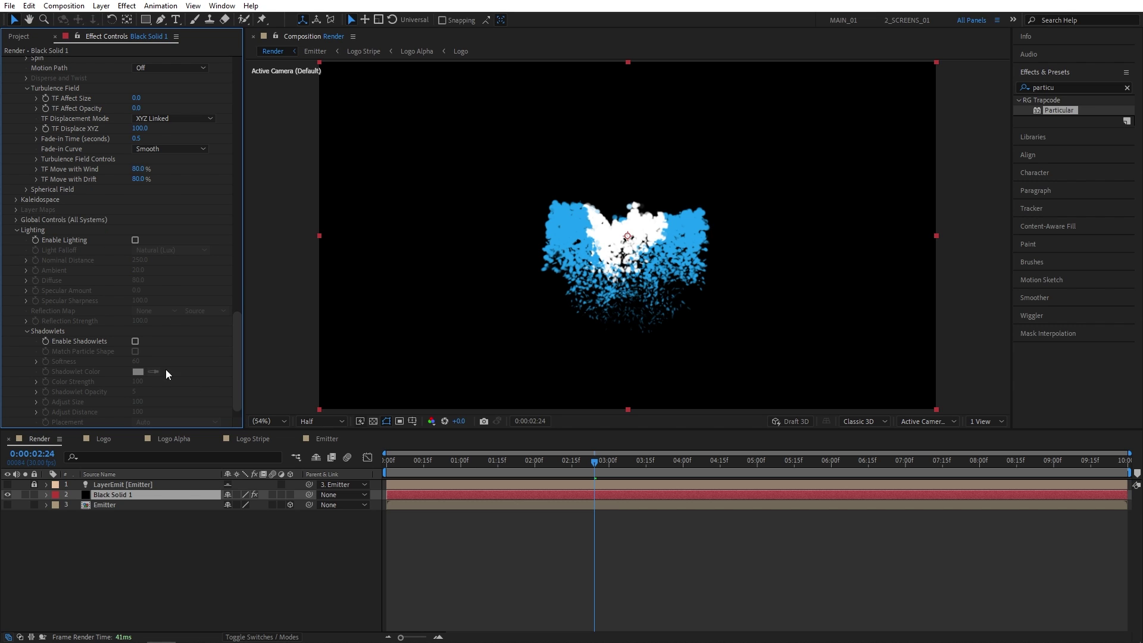
pyautogui.click(135, 342)
pyautogui.scroll(1, 235, 347)
pyautogui.moveTo(236, 349); pyautogui.dragTo(229, 391)
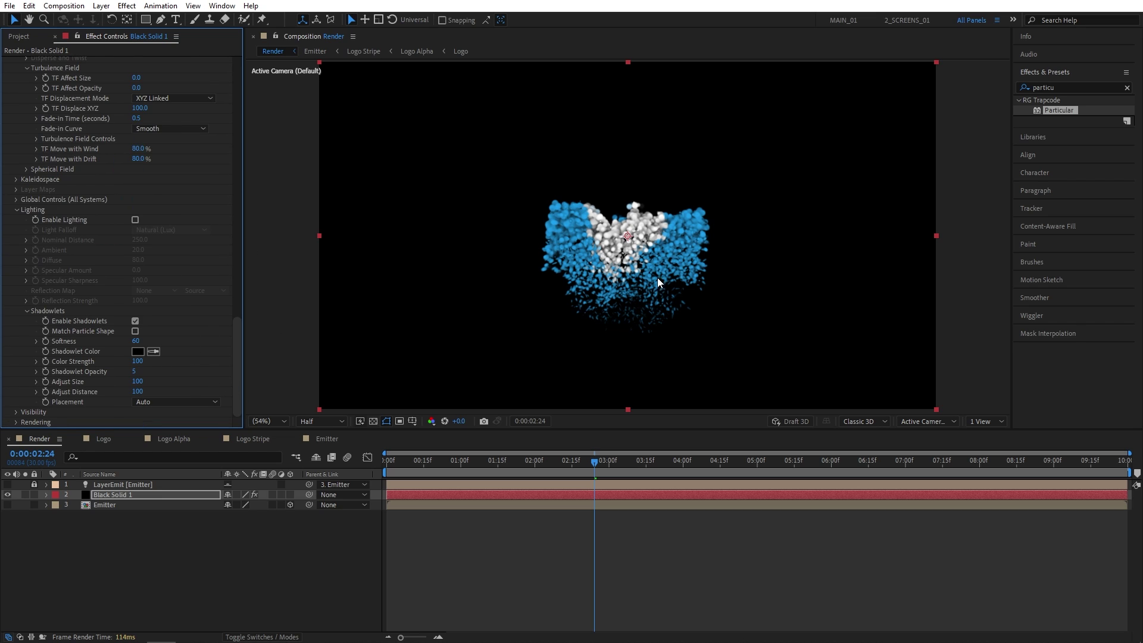
# - Apply CC Vector Blur to Black Solid 1 with Type Perpendicular, Amount 12, Map Softness 12
pyautogui.click(1016, 92)
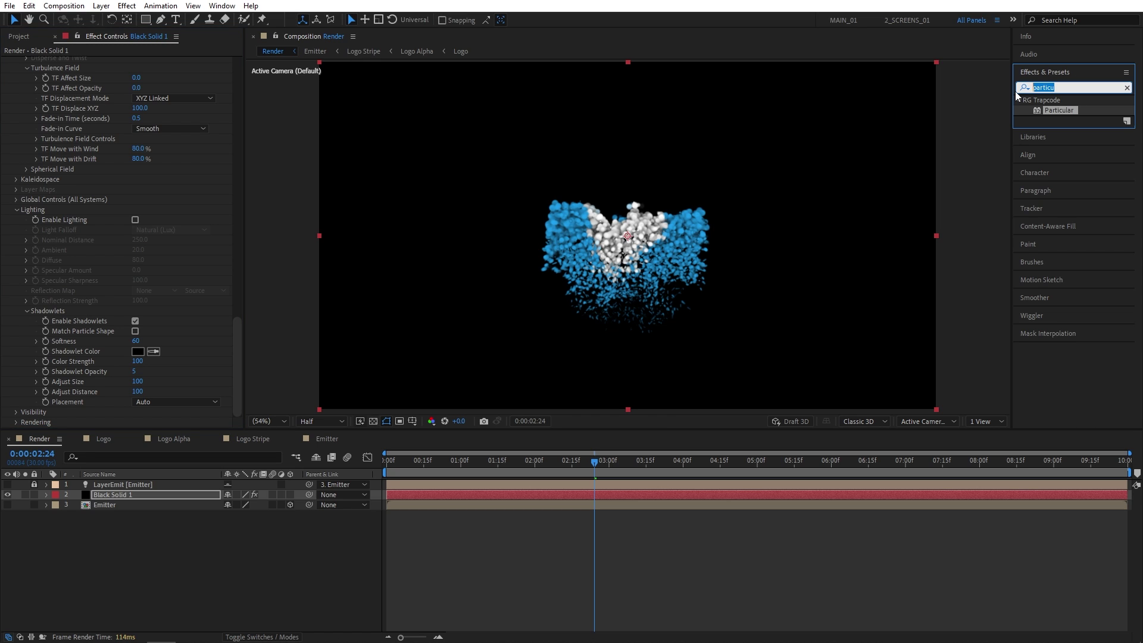
pyautogui.write('cc vec')
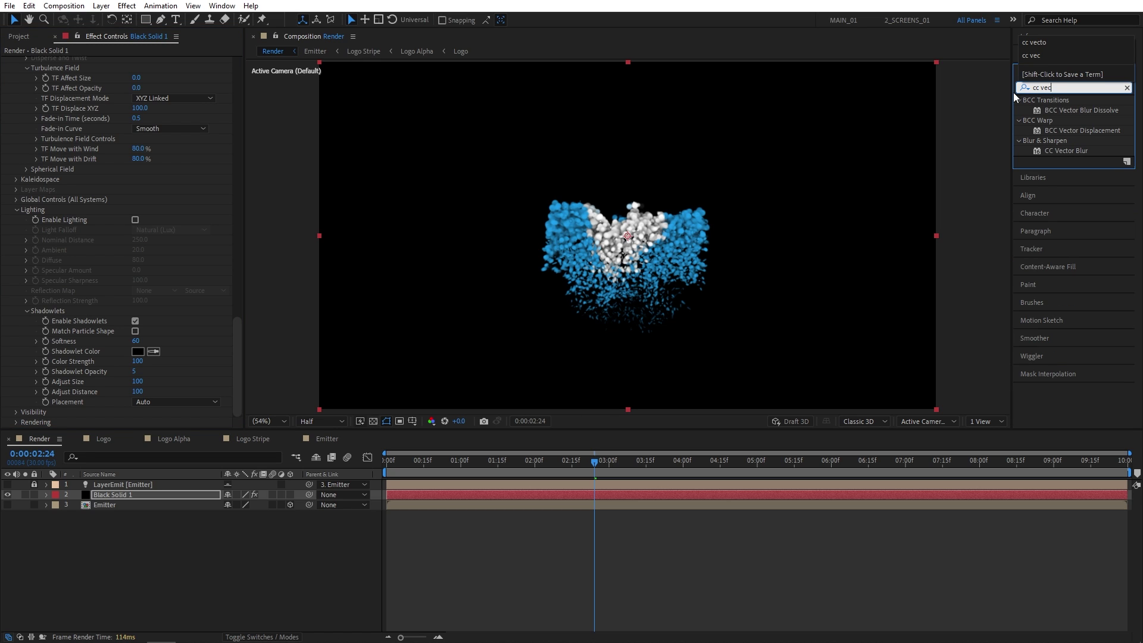
pyautogui.moveTo(1066, 150); pyautogui.dragTo(140, 494)
pyautogui.click(150, 362)
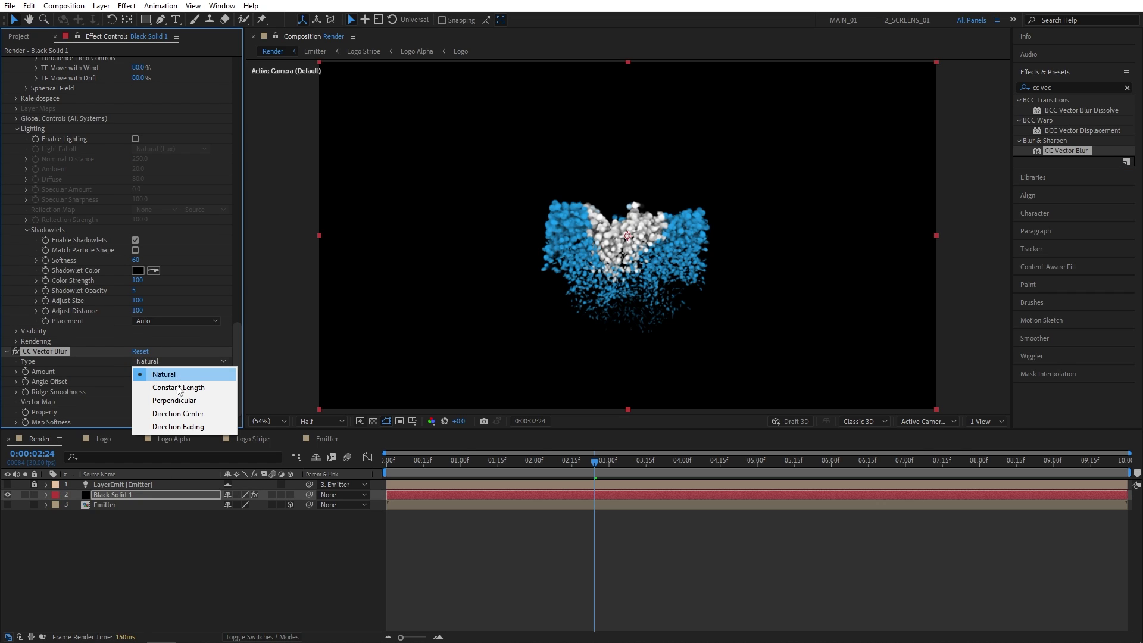
pyautogui.click(174, 400)
pyautogui.click(137, 372)
pyautogui.write('2')
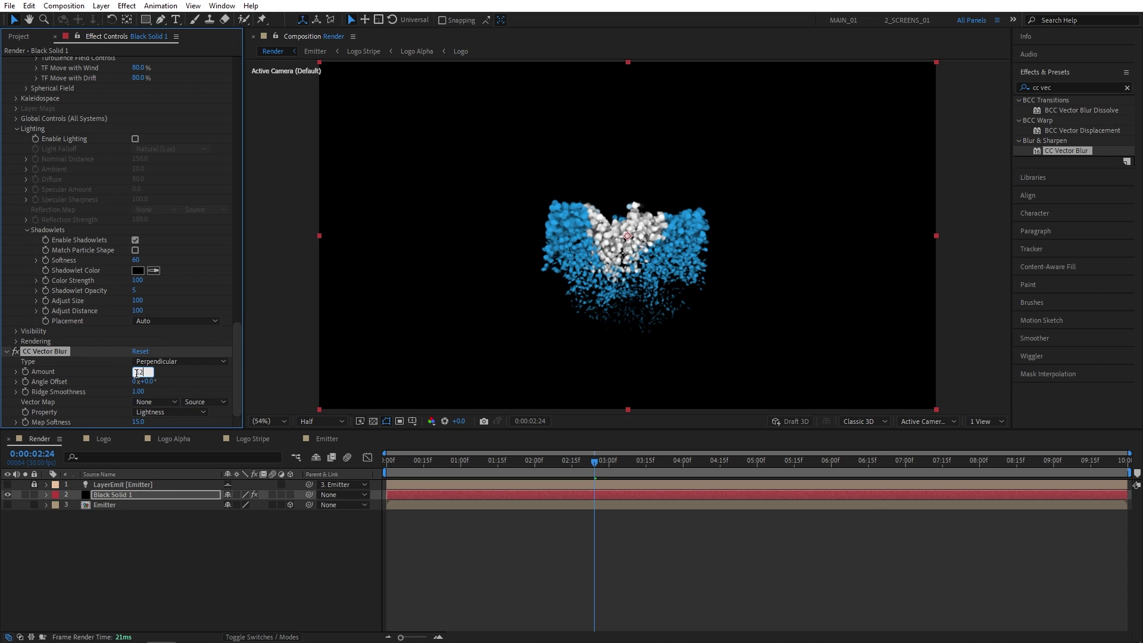
pyautogui.click(141, 419)
pyautogui.write('12')
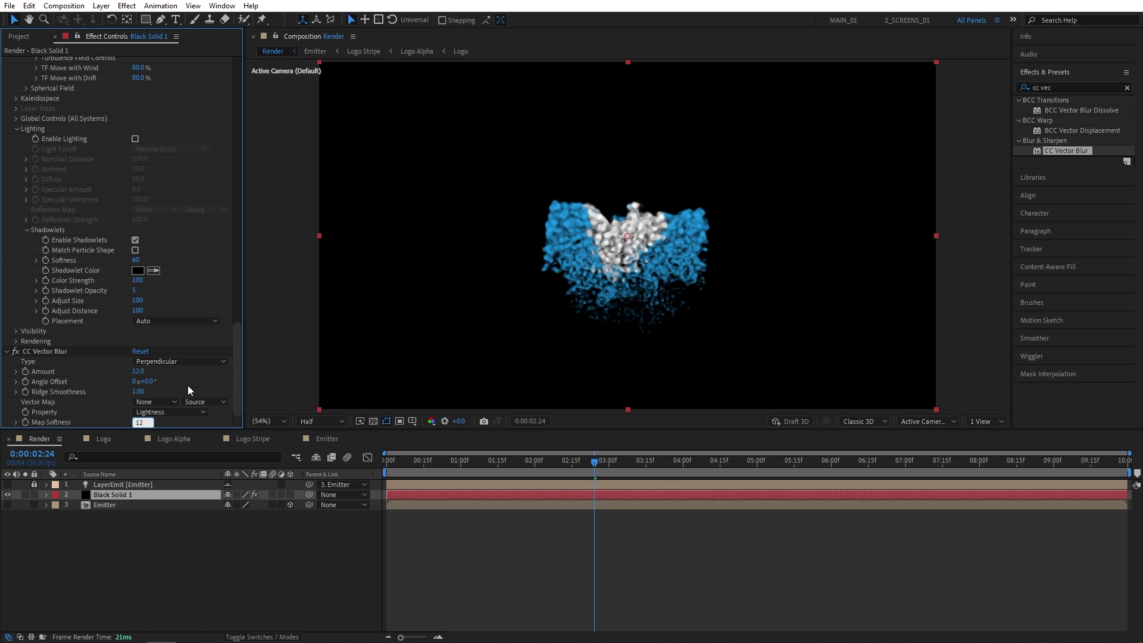
pyautogui.press('Return')
# - Add Sharpen to Black Solid 1 with Sharpen Amount 50
pyautogui.click(1051, 88)
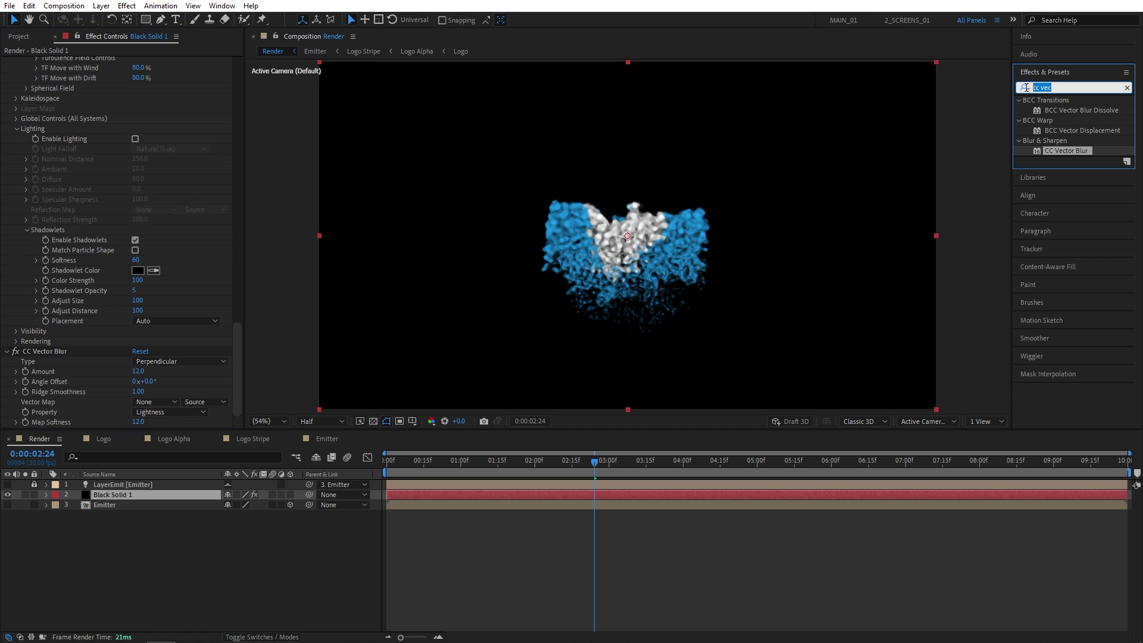
pyautogui.press('BackSpace')
pyautogui.write('sharpen')
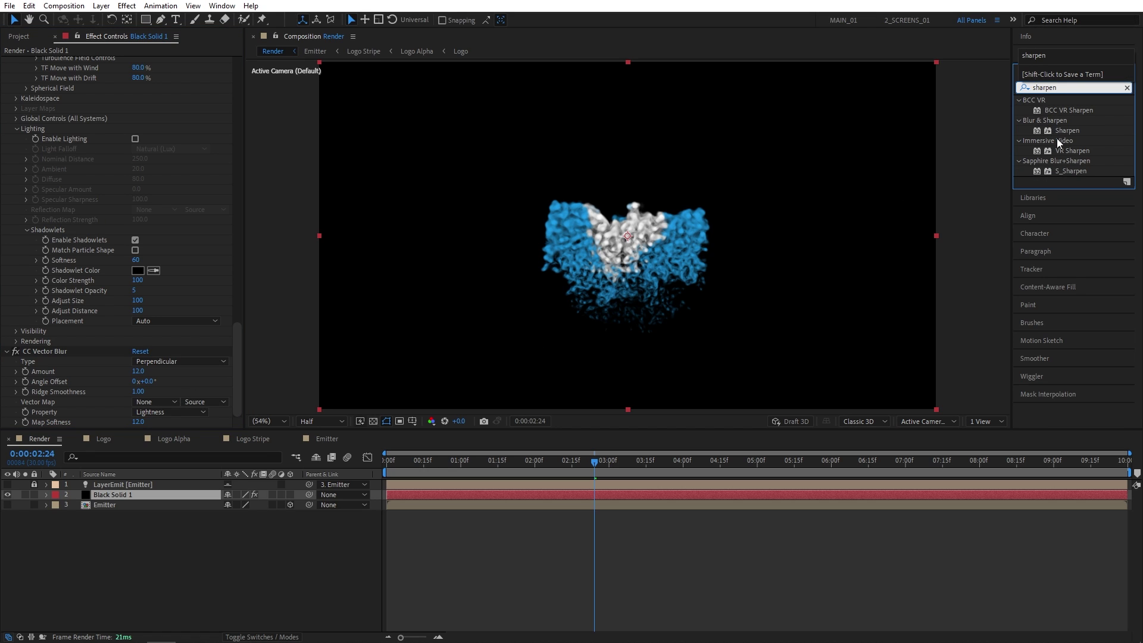
pyautogui.moveTo(1062, 130); pyautogui.dragTo(133, 494)
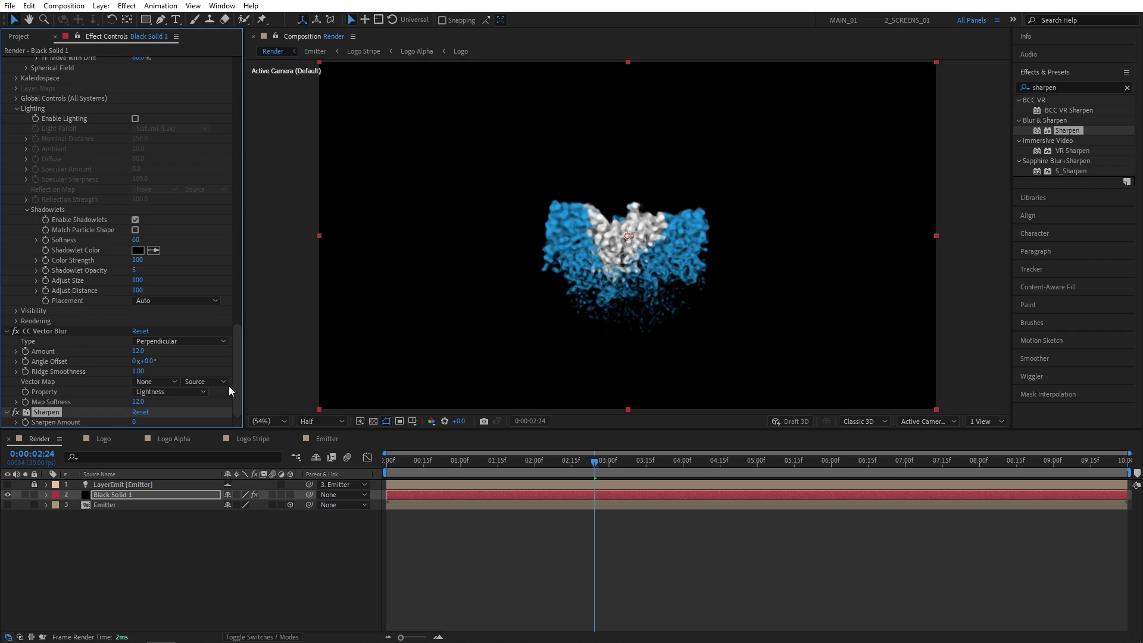
pyautogui.click(134, 422)
pyautogui.write('50')
pyautogui.press('Return')
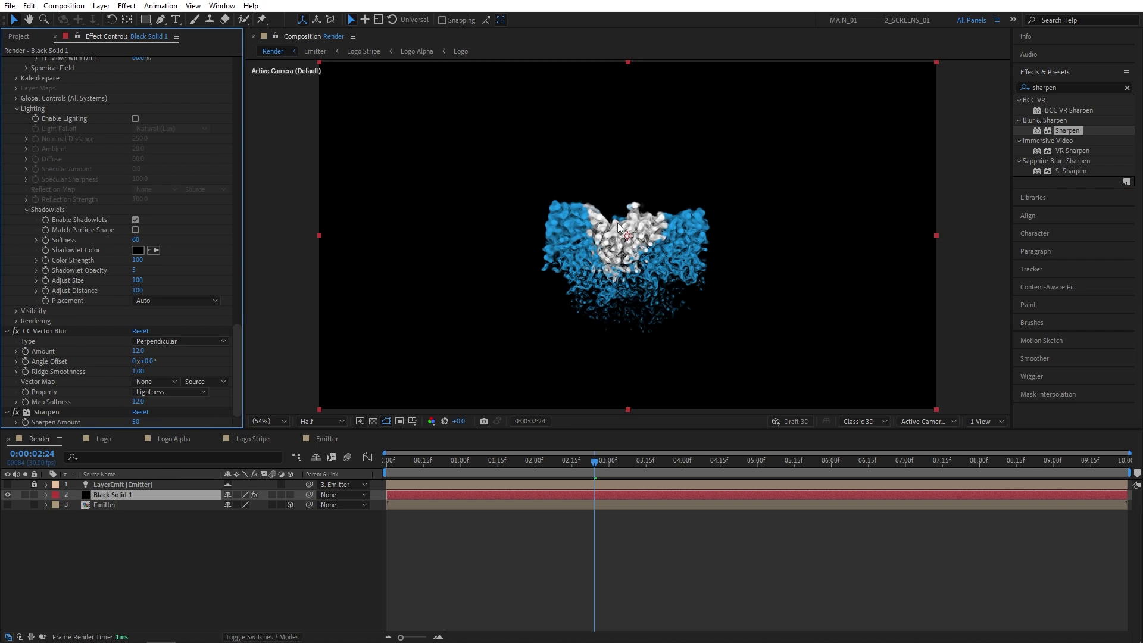
# - Add Glow to Black Solid 1 with Threshold 100% and Radius 100
pyautogui.click(1028, 88)
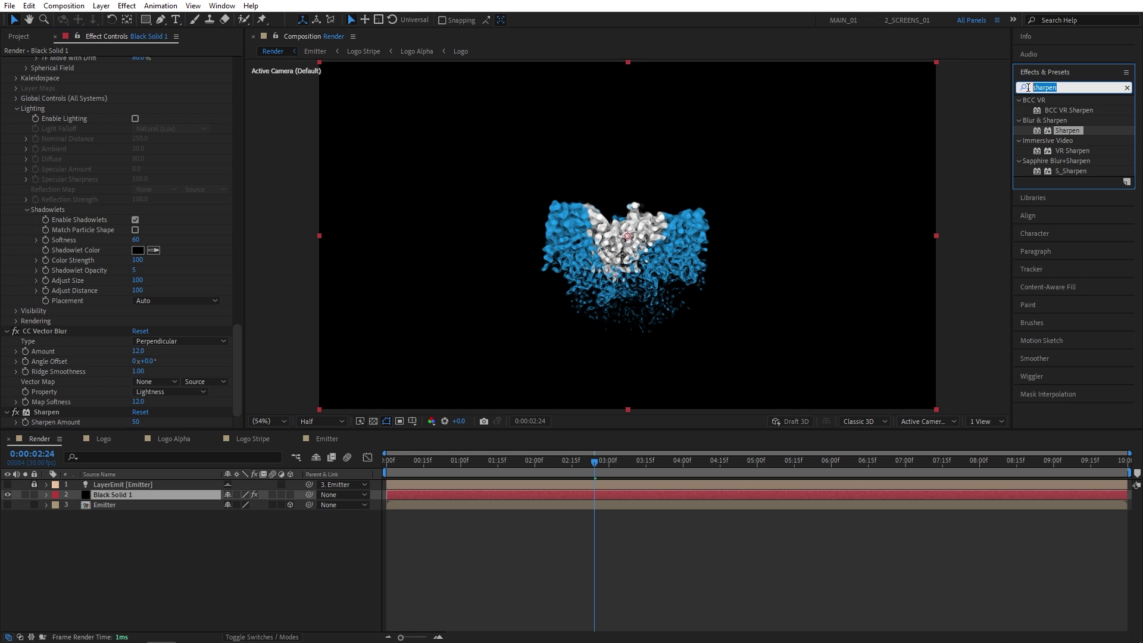
pyautogui.write('glow')
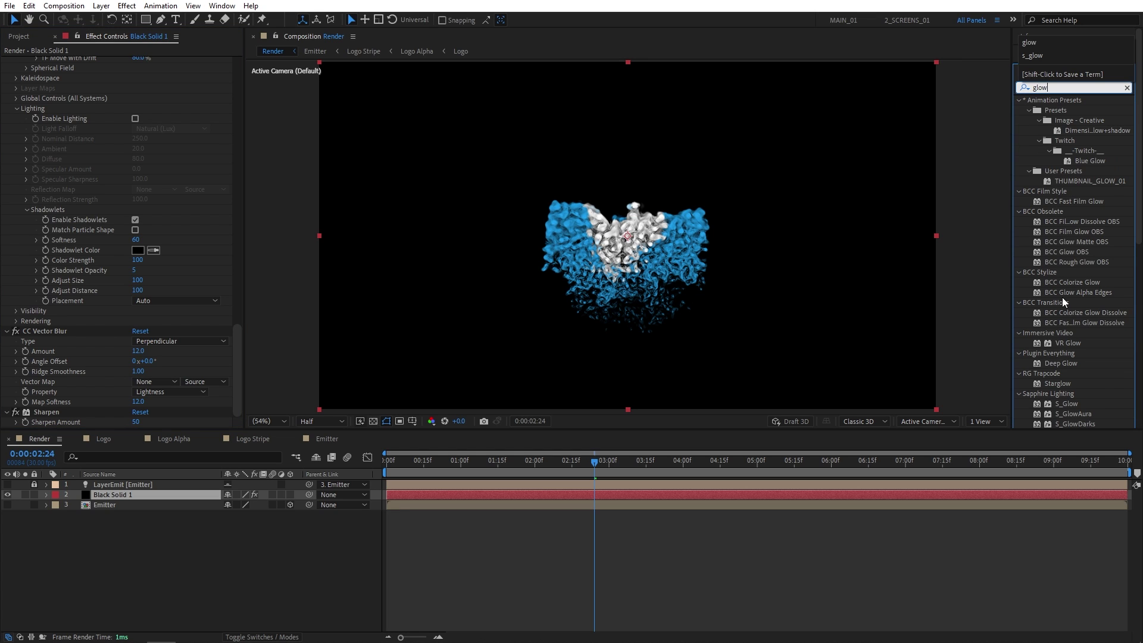
pyautogui.scroll(-5, 1062, 298)
pyautogui.moveTo(1063, 335); pyautogui.dragTo(110, 496)
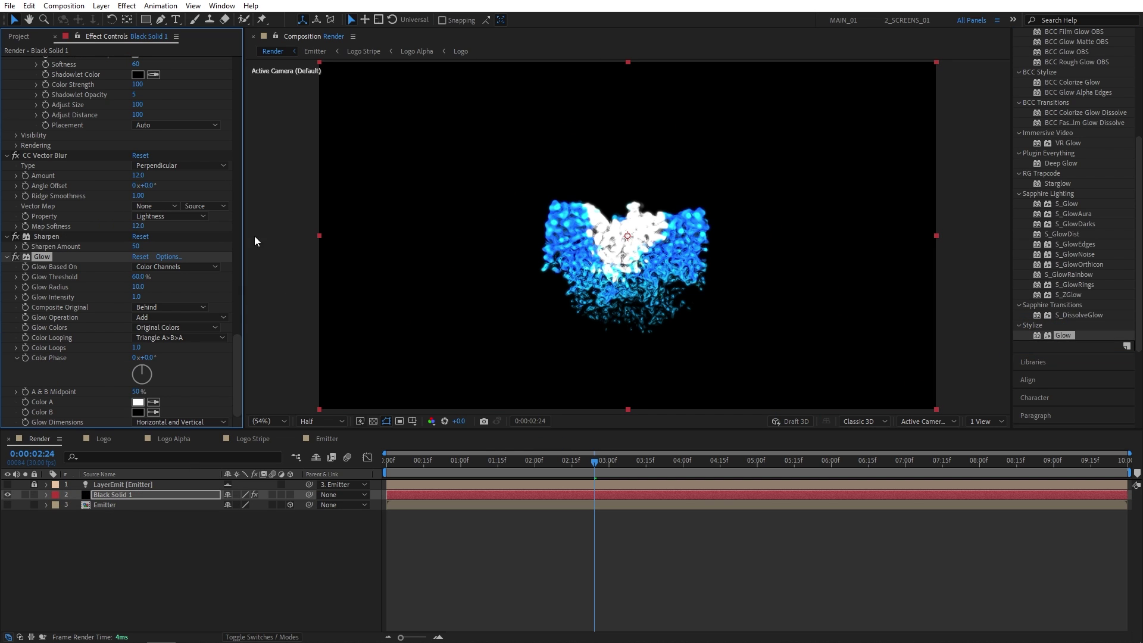
pyautogui.moveTo(138, 278); pyautogui.dragTo(162, 279)
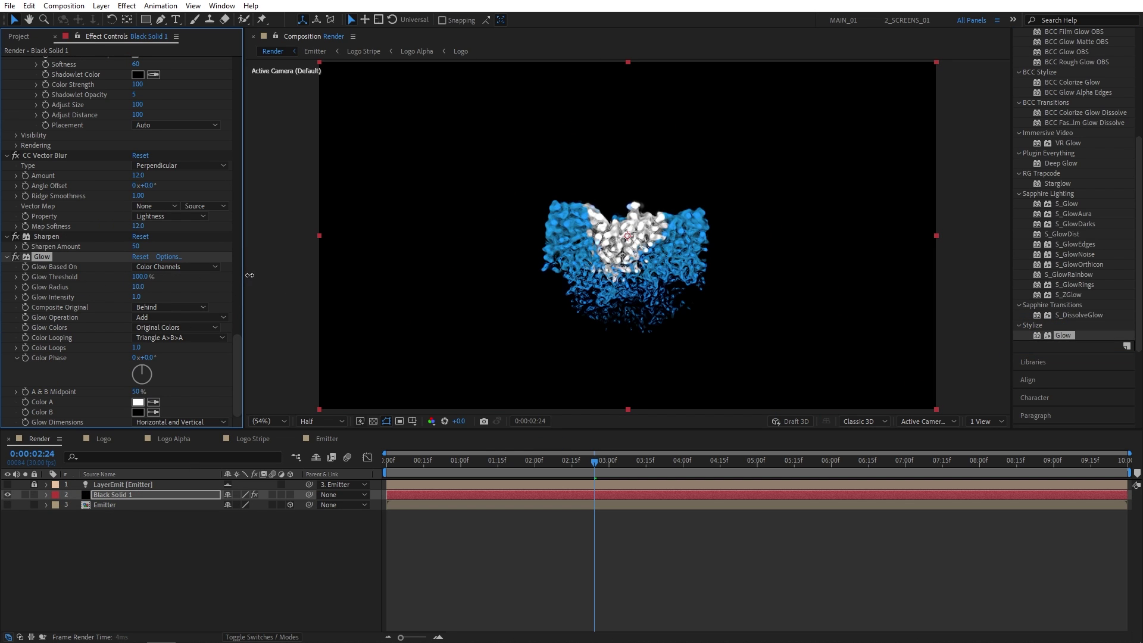
pyautogui.click(133, 288)
pyautogui.write('100')
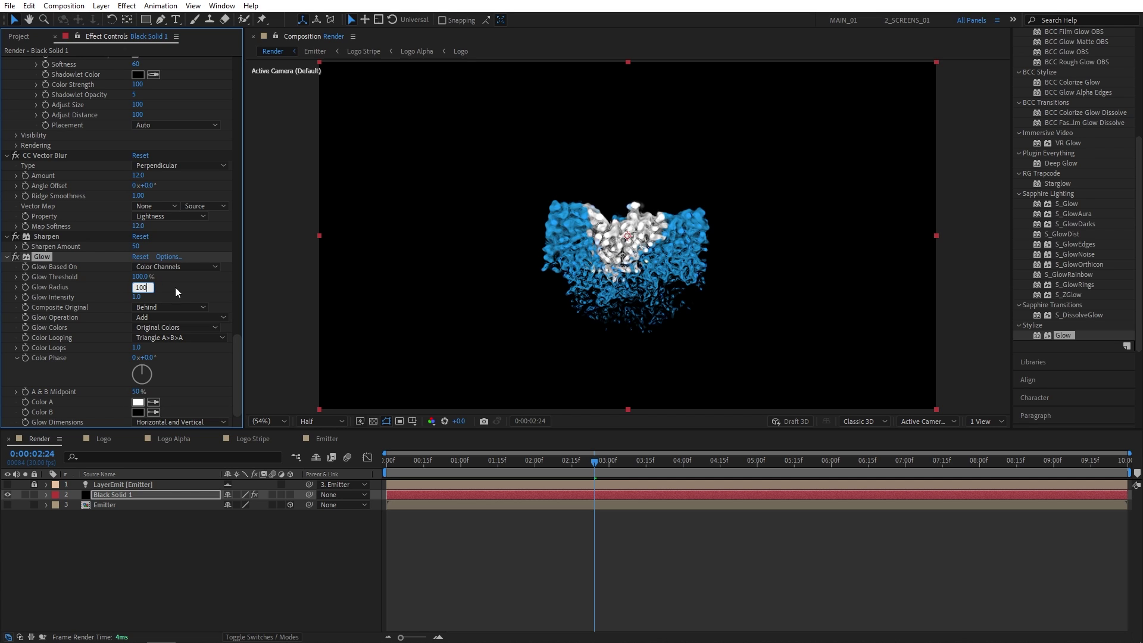
pyautogui.press('Return')
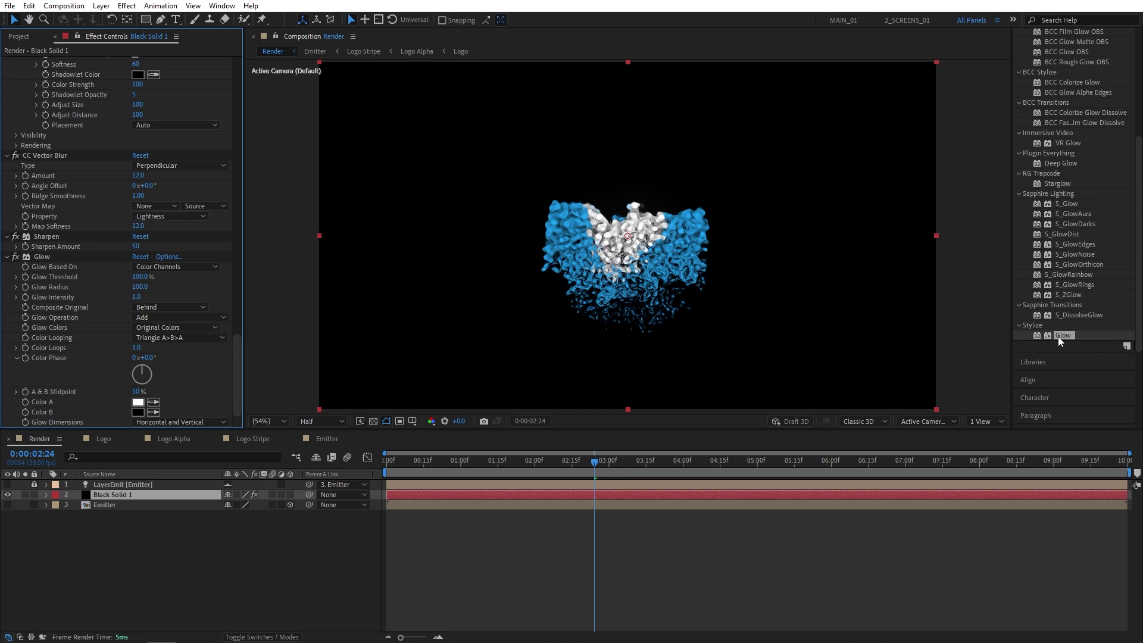
# - Add Glow to the Emitter layer with Threshold 100%
pyautogui.moveTo(1063, 337); pyautogui.dragTo(105, 505)
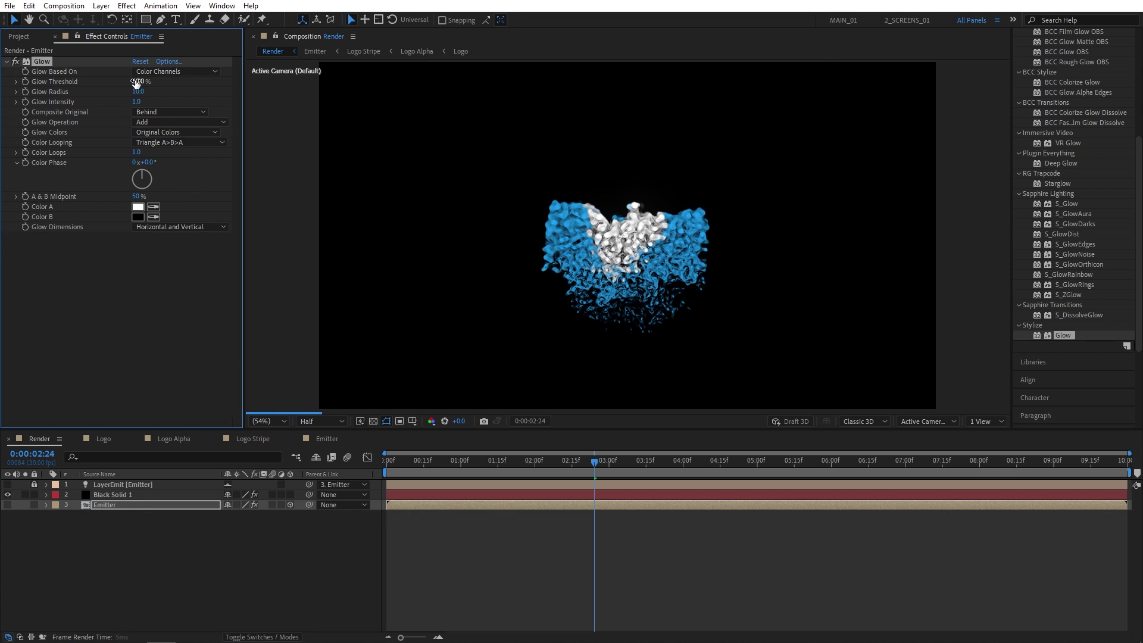
pyautogui.click(140, 81)
pyautogui.write('100')
pyautogui.press('Return')
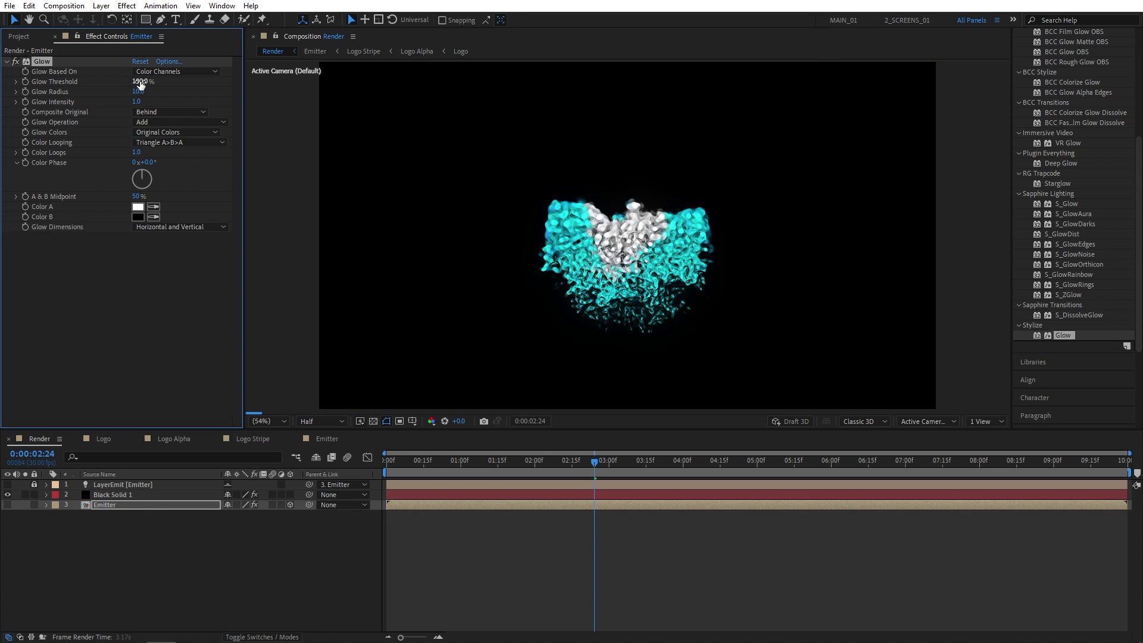
# - Drag the Logo Alpha comp from the Project panel into the Render timeline
pyautogui.click(20, 37)
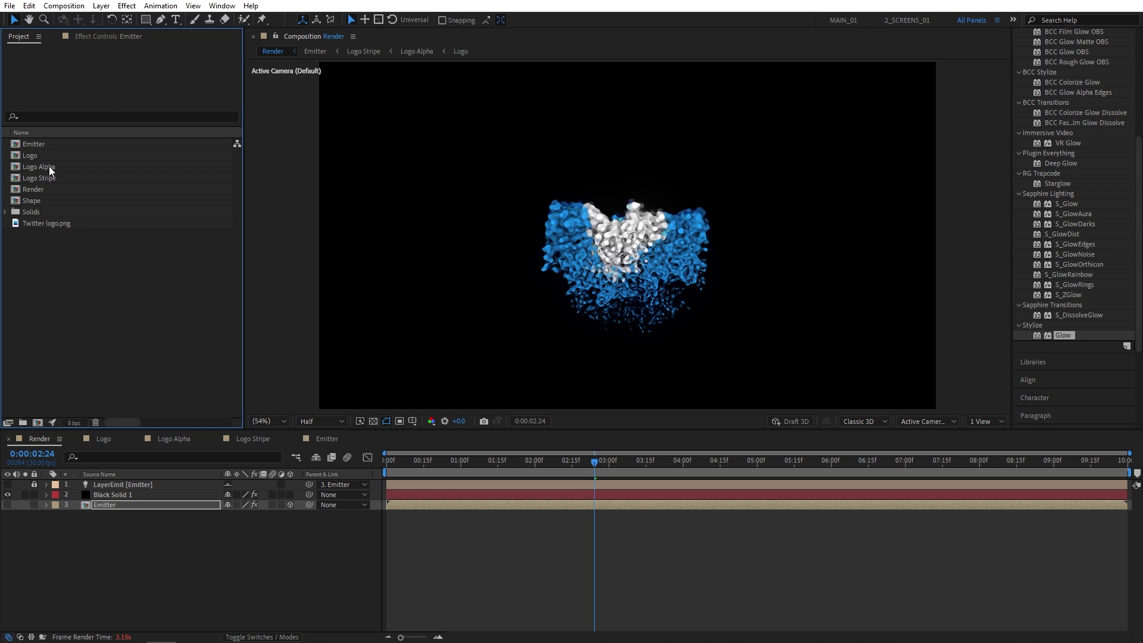
pyautogui.moveTo(48, 167); pyautogui.dragTo(92, 541)
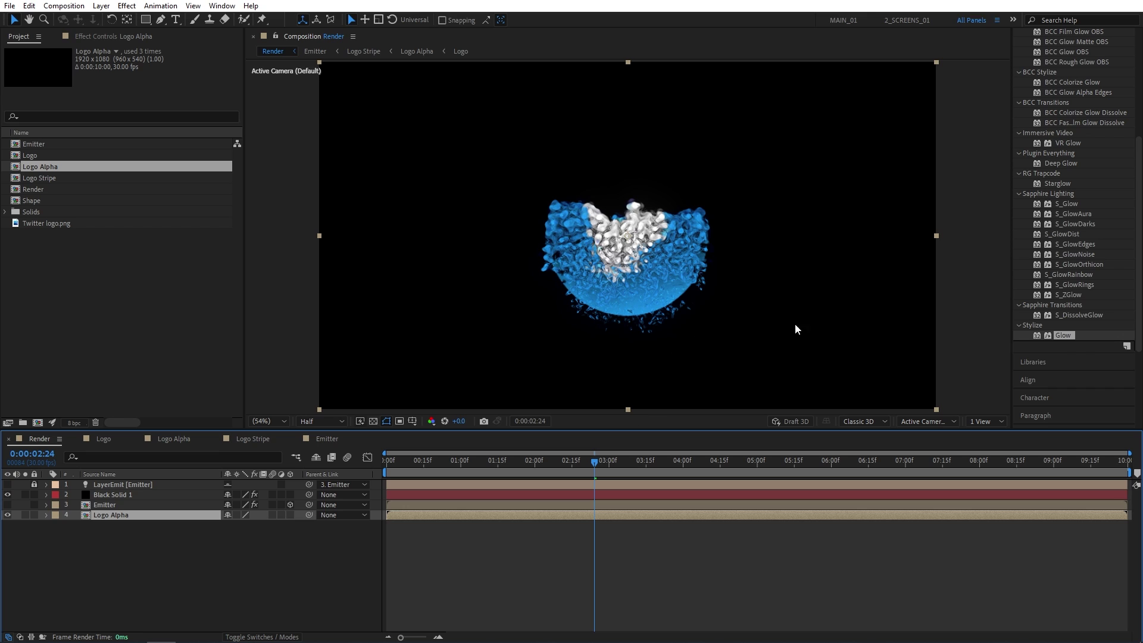
pyautogui.scroll(5, 1063, 186)
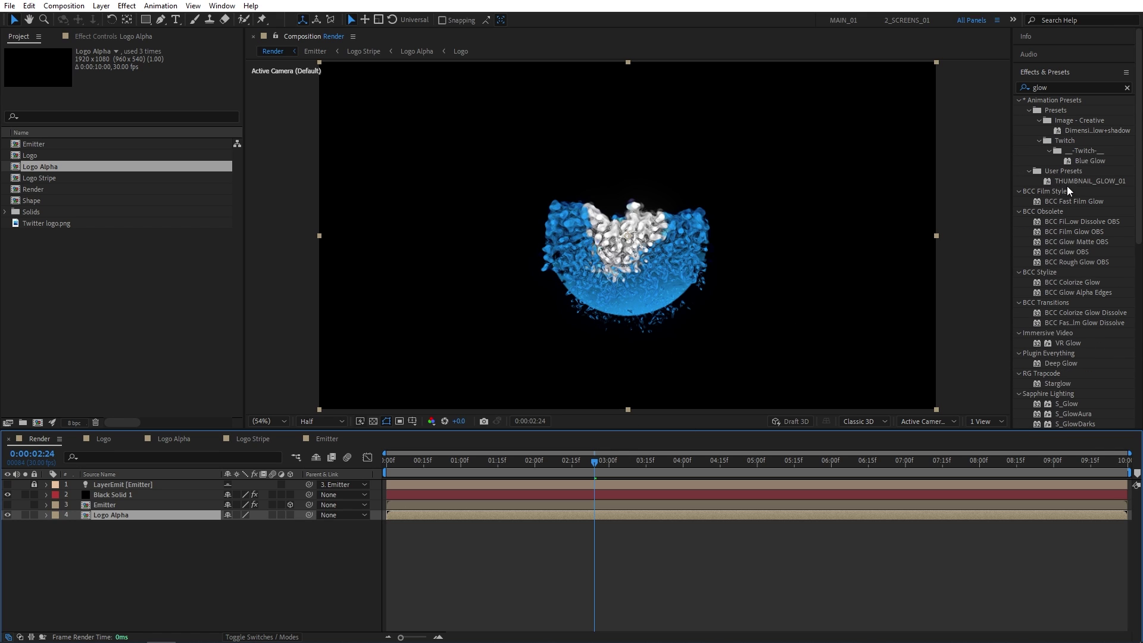
# - Apply Drop Shadow to Logo Alpha with Direction 180° and Softness 10
pyautogui.click(1055, 88)
pyautogui.write('drop shadow')
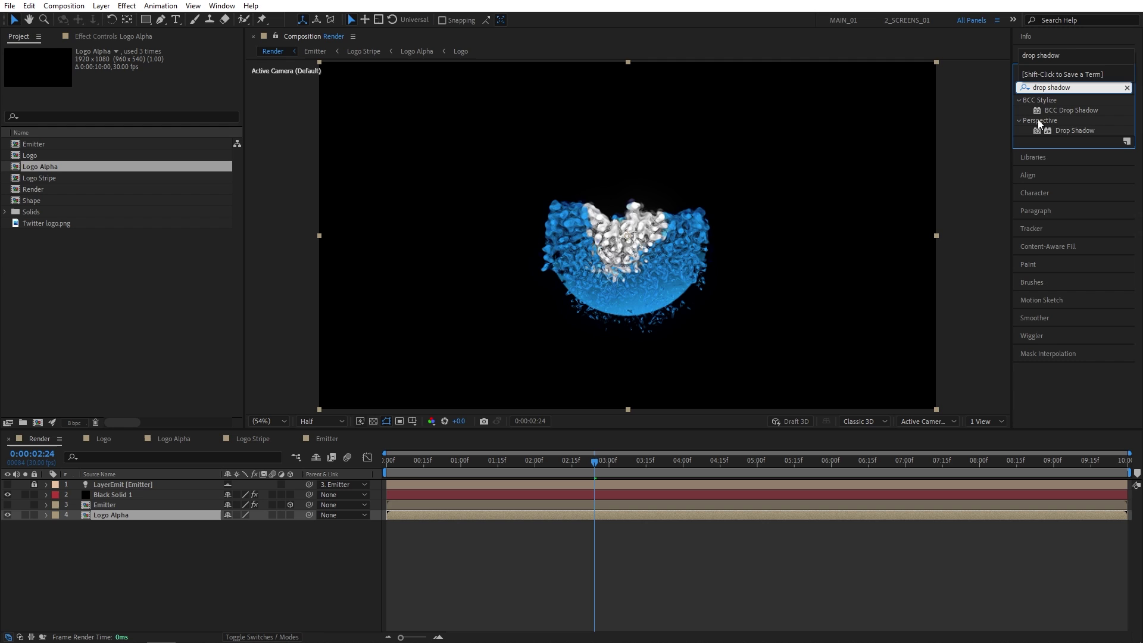
pyautogui.moveTo(1071, 131); pyautogui.dragTo(116, 512)
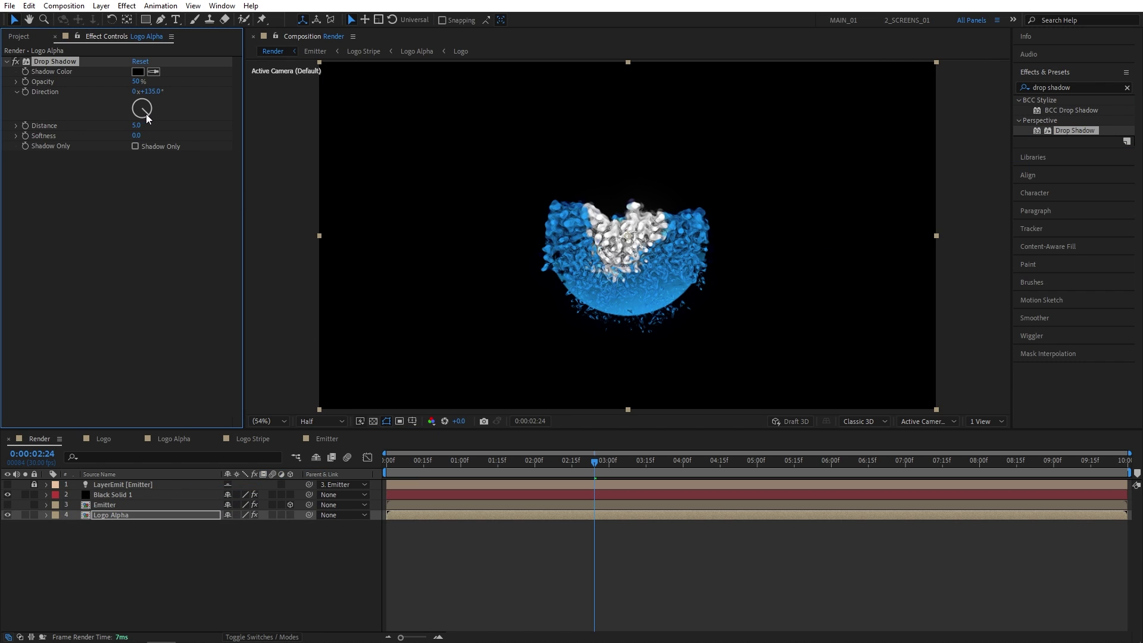
pyautogui.click(136, 136)
pyautogui.write('10')
pyautogui.press('Return')
# - Create a navy #002041 solid named BG and move it to the bottom of the stack
pyautogui.click(547, 464)
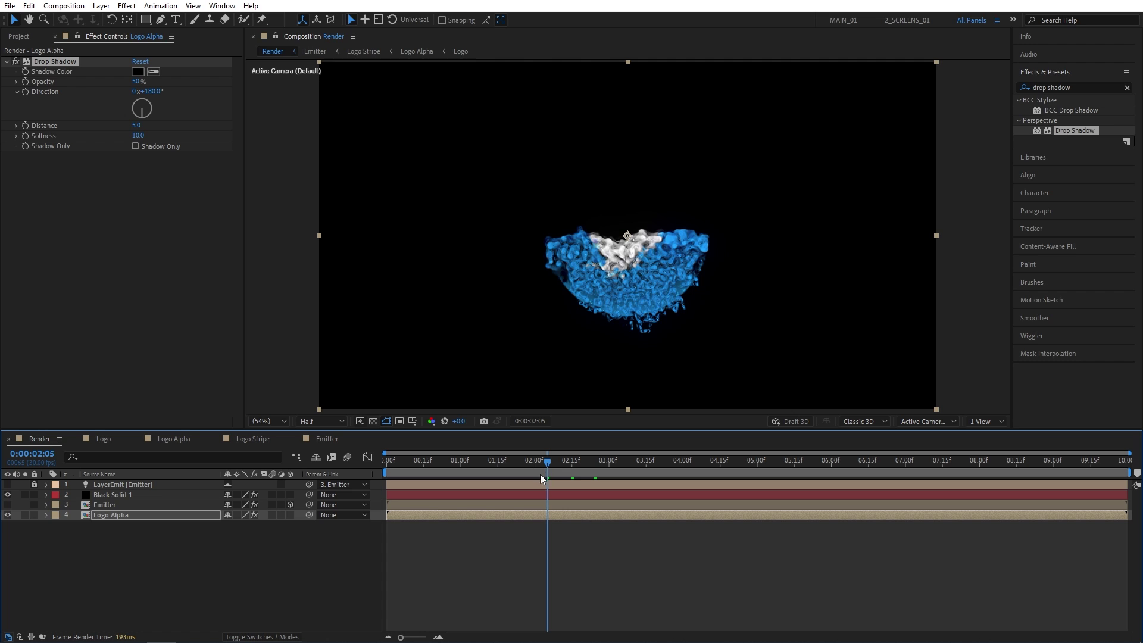
pyautogui.click(101, 6)
pyautogui.moveTo(271, 24)
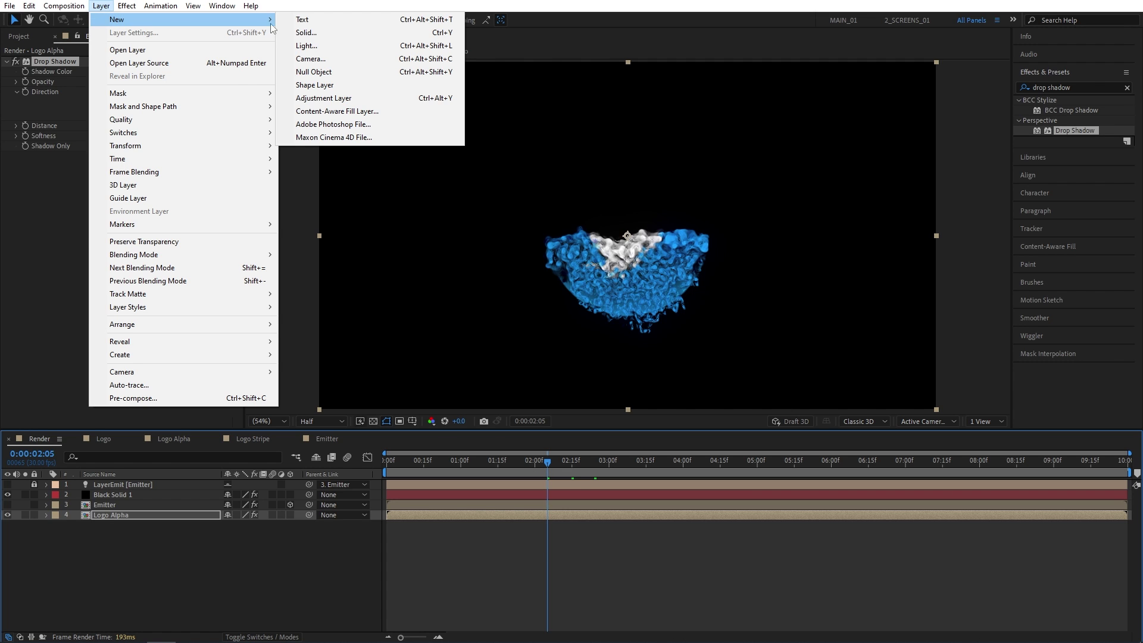
pyautogui.click(308, 33)
pyautogui.write('BG')
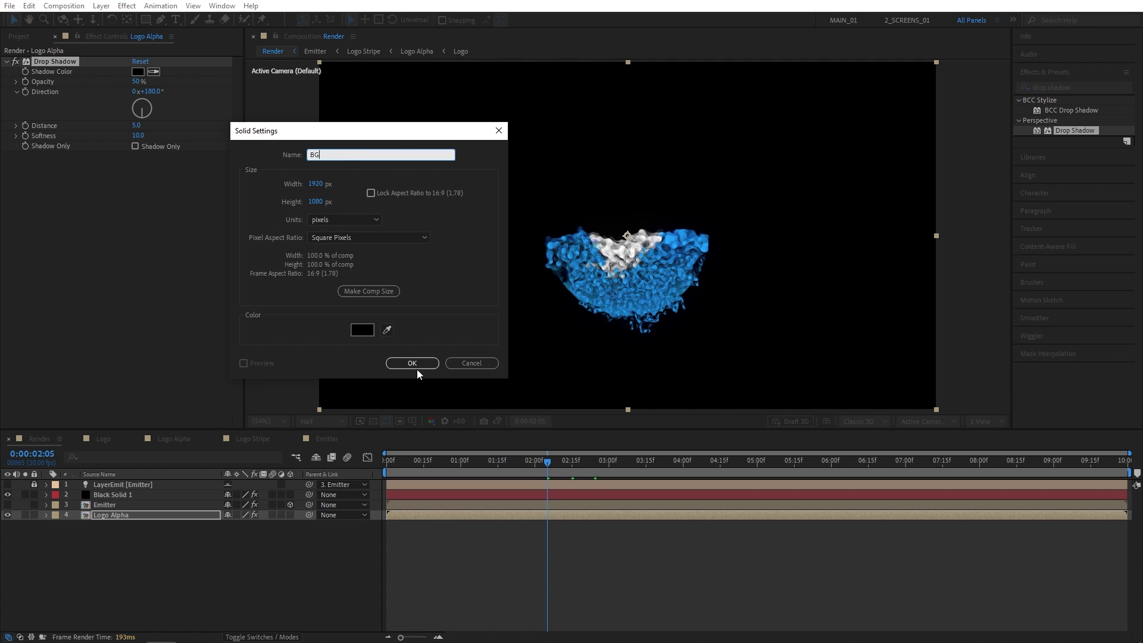
pyautogui.click(369, 332)
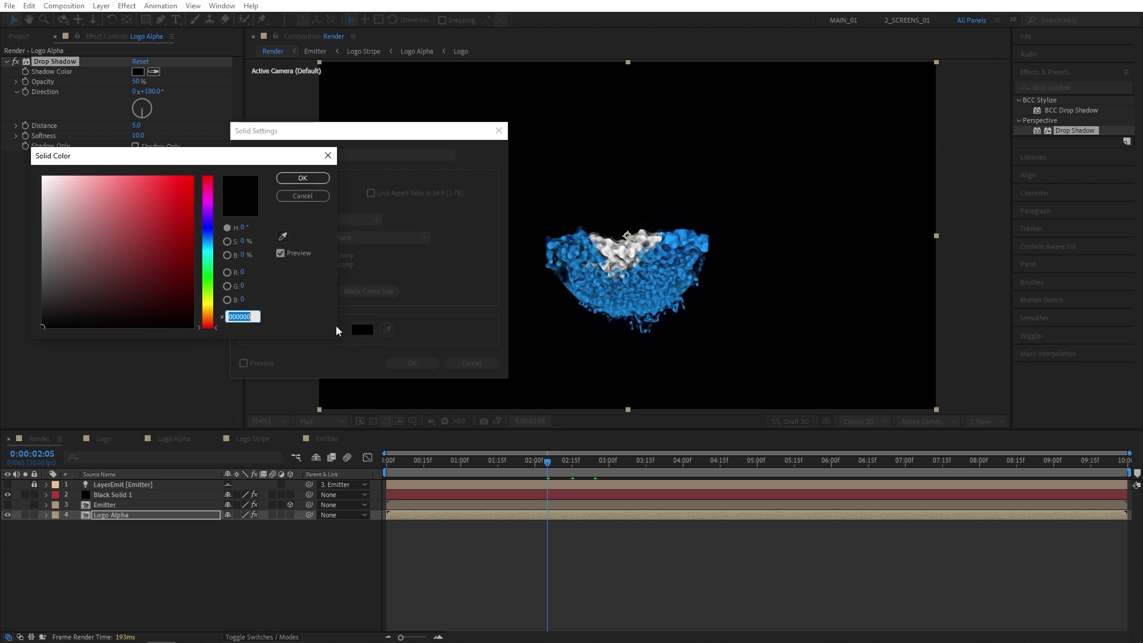
pyautogui.click(210, 238)
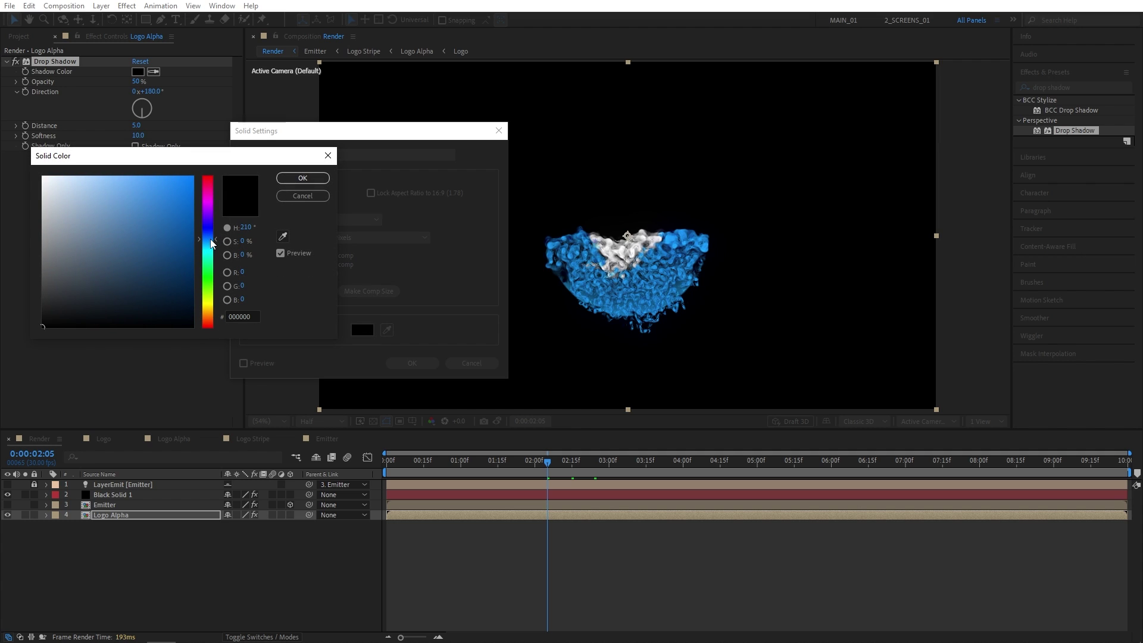
pyautogui.moveTo(189, 285); pyautogui.dragTo(205, 289)
pyautogui.click(302, 178)
pyautogui.click(412, 363)
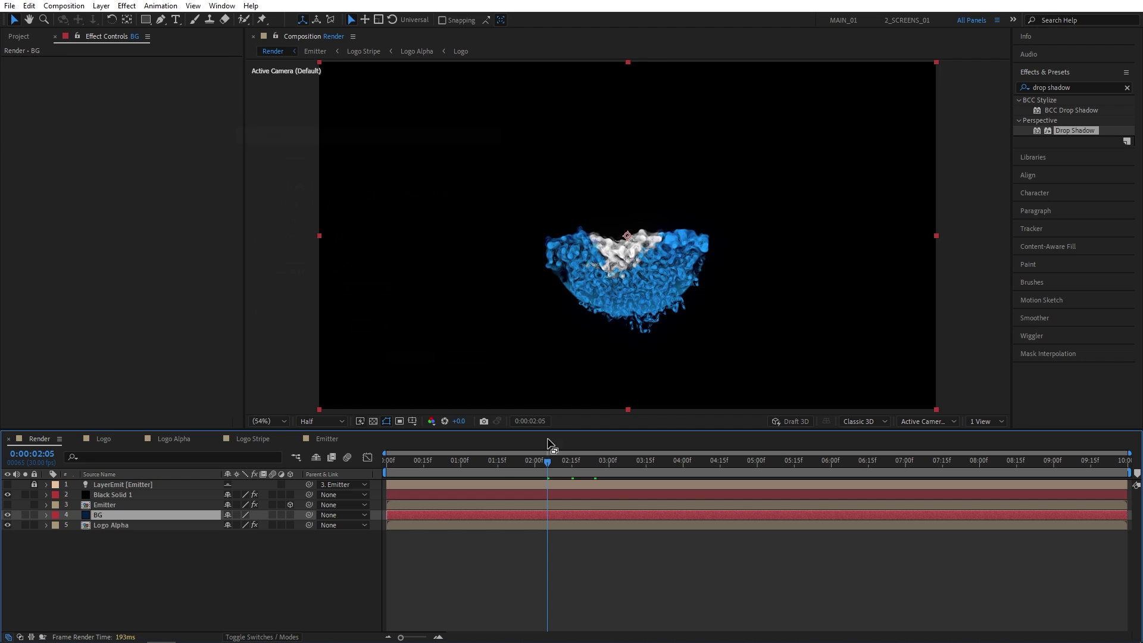
pyautogui.moveTo(102, 516); pyautogui.dragTo(119, 559)
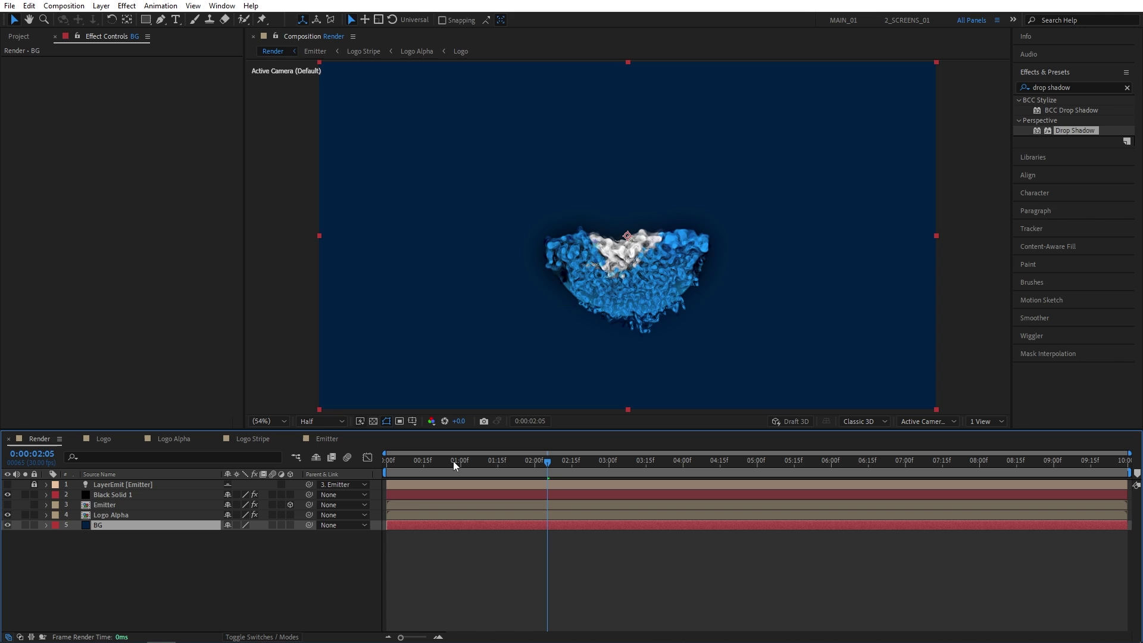
pyautogui.moveTo(459, 459); pyautogui.dragTo(378, 469)
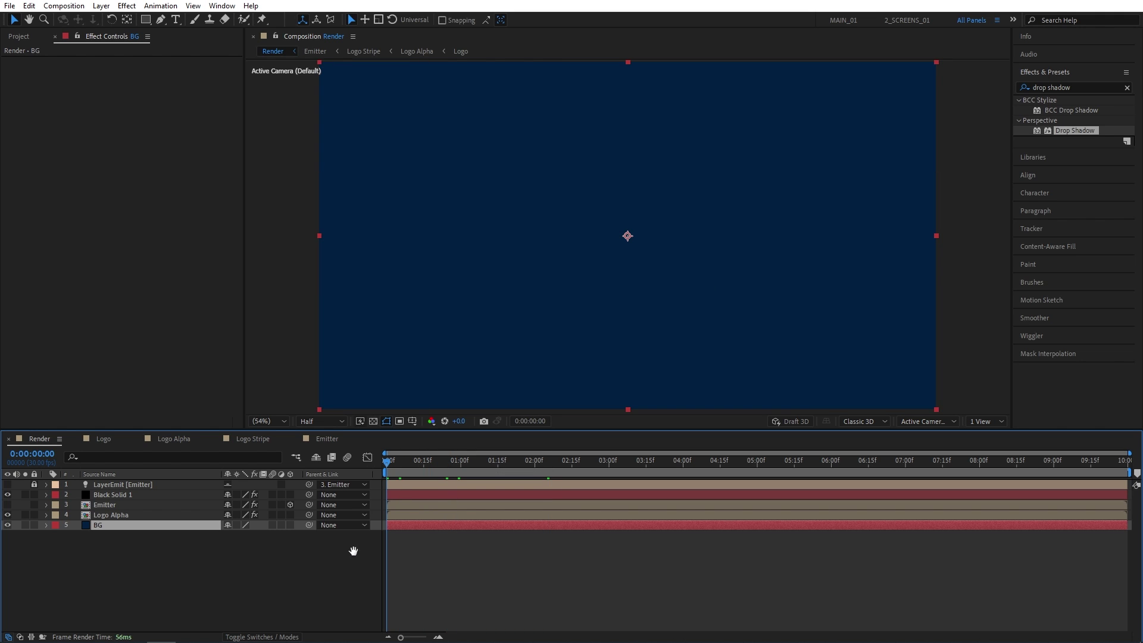
pyautogui.press('space')
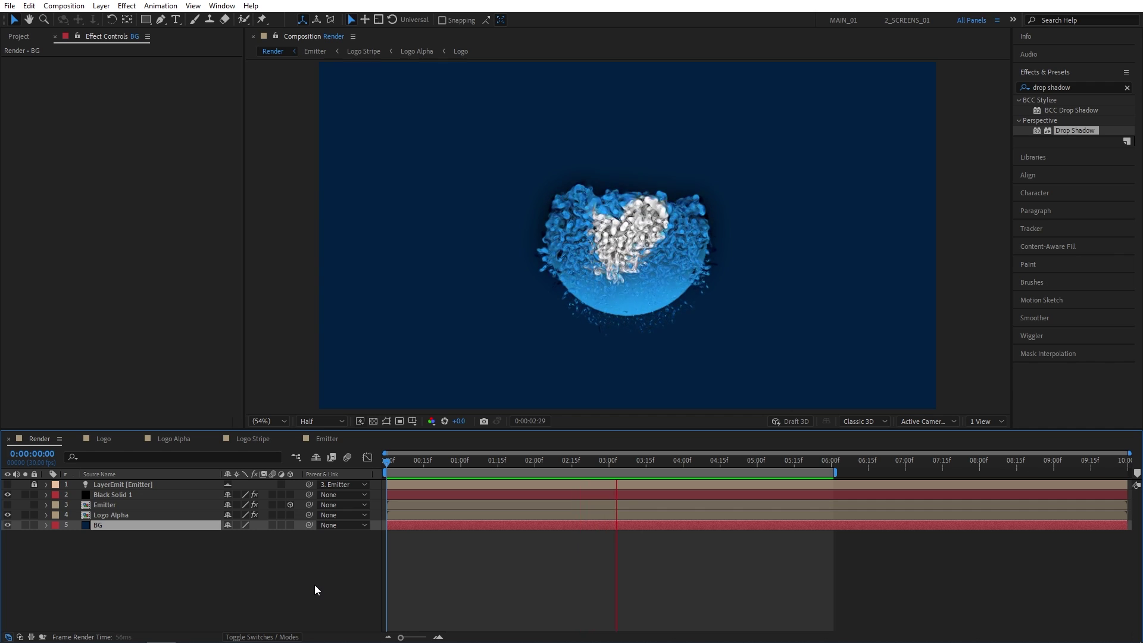
pyautogui.moveTo(674, 462); pyautogui.dragTo(703, 474)
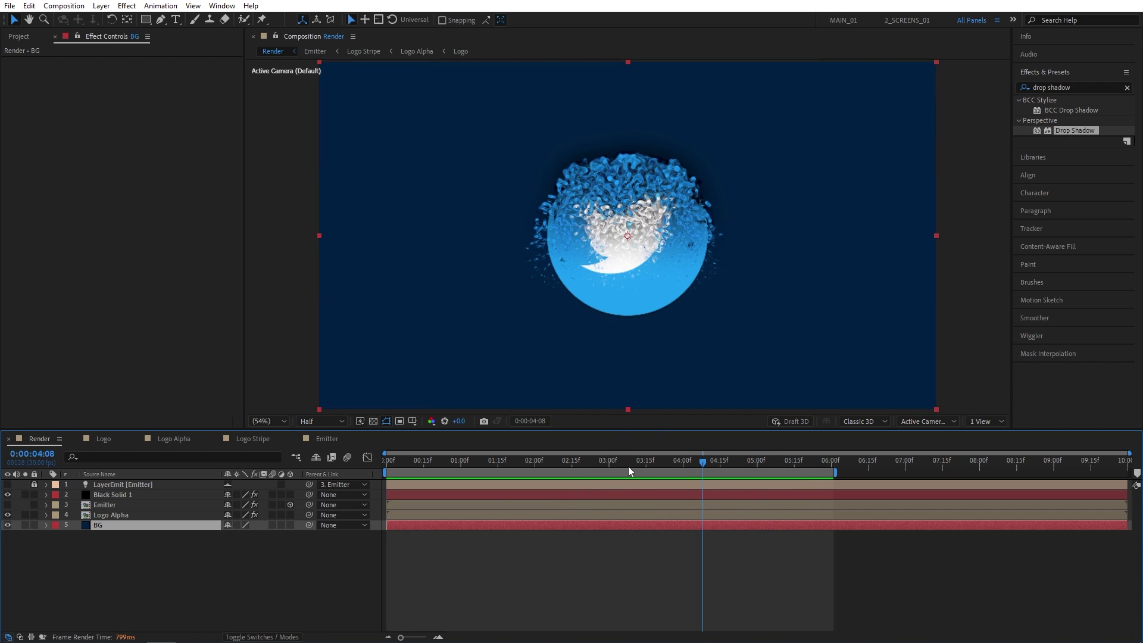
pyautogui.moveTo(669, 467)
pyautogui.mouseDown()
pyautogui.moveTo(605, 463)
pyautogui.moveTo(678, 467)
pyautogui.mouseUp()
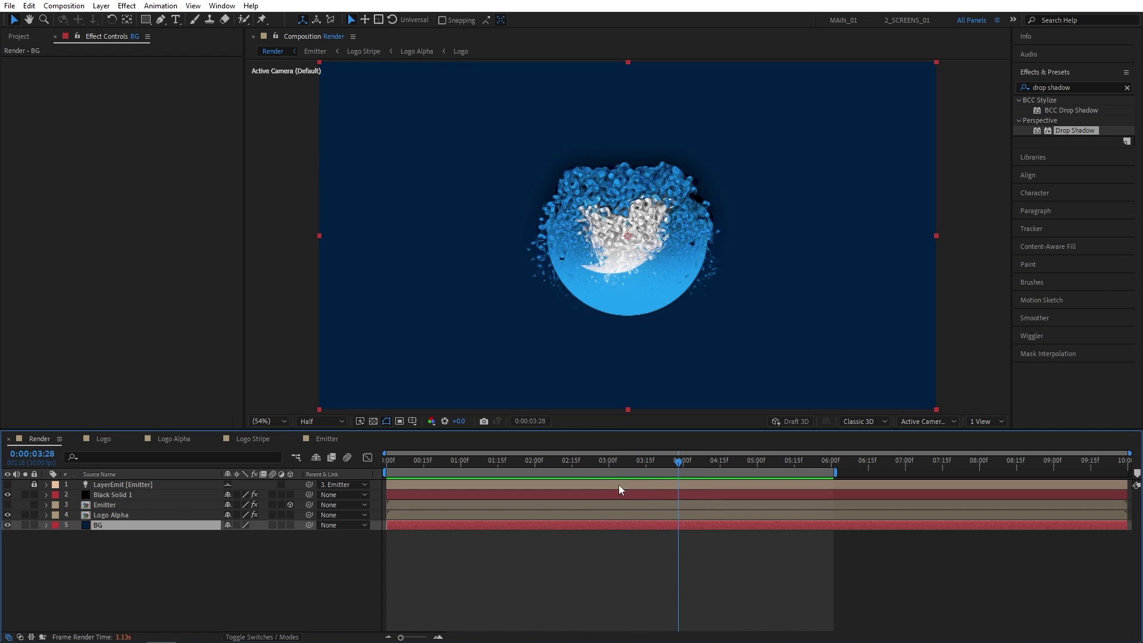
# - Make the Logo Alpha and Black Solid 1 layers 3D, dismissing the warning
pyautogui.click(284, 571)
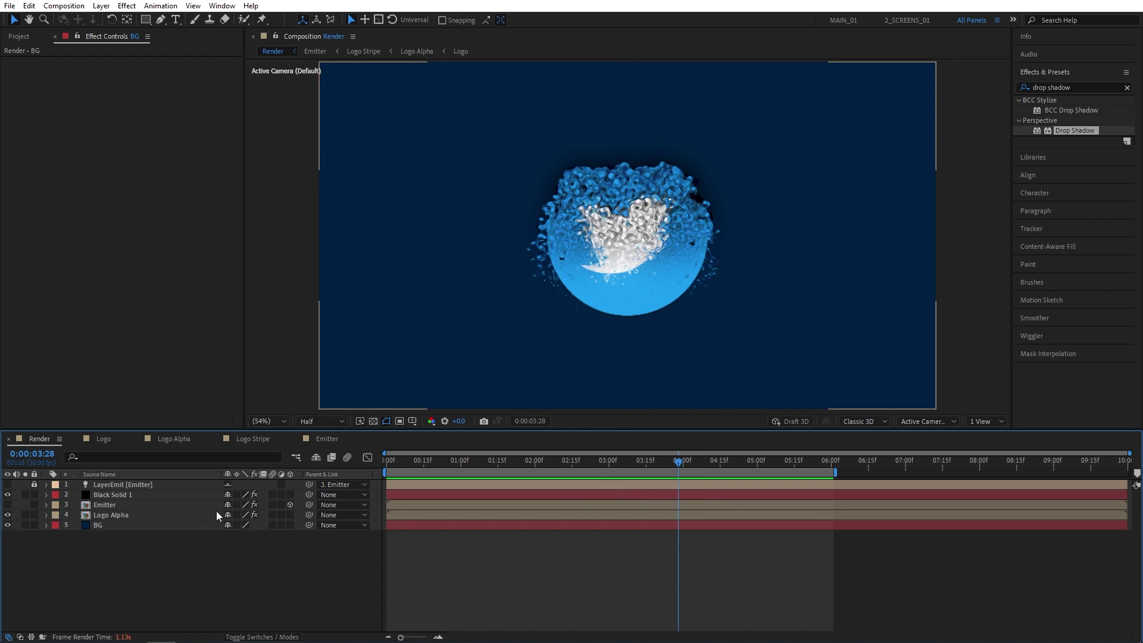
pyautogui.click(290, 515)
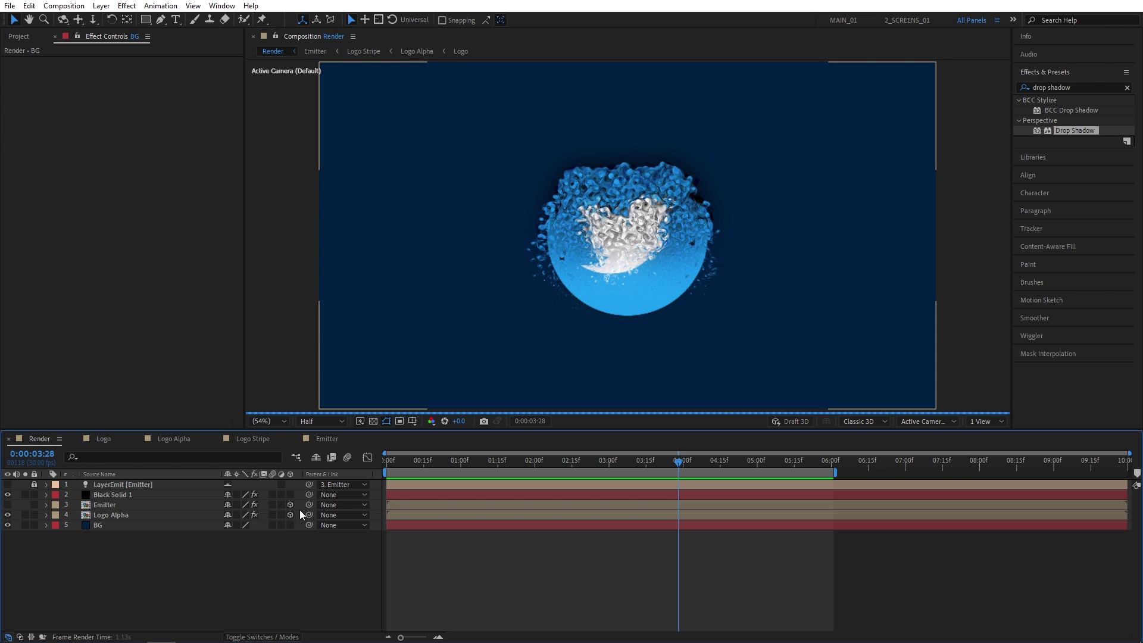
pyautogui.click(288, 494)
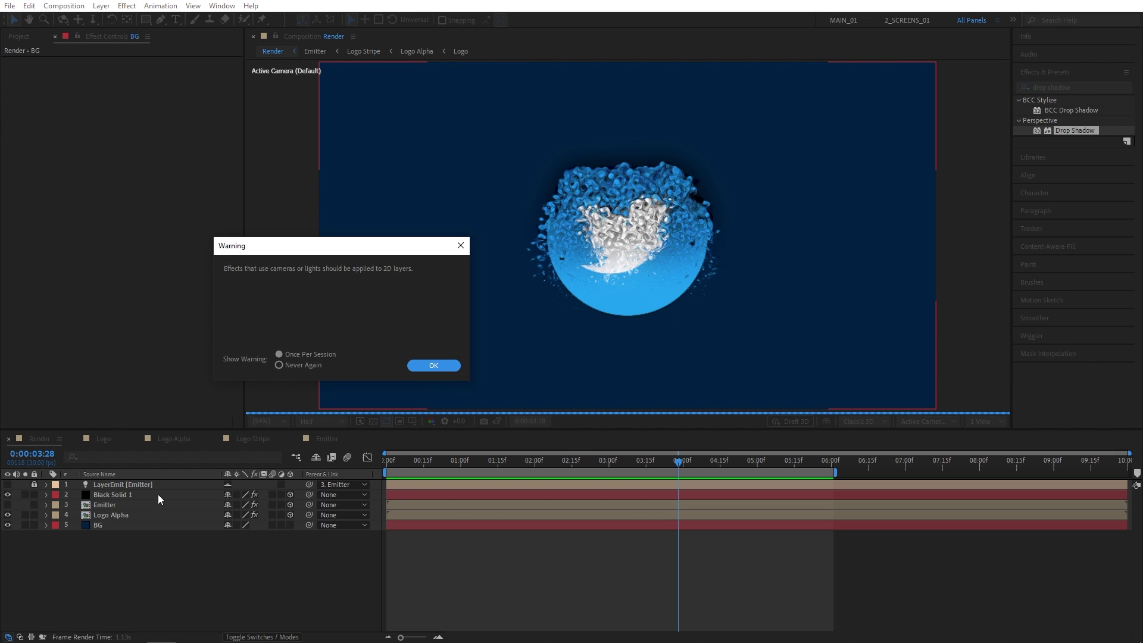
pyautogui.click(430, 367)
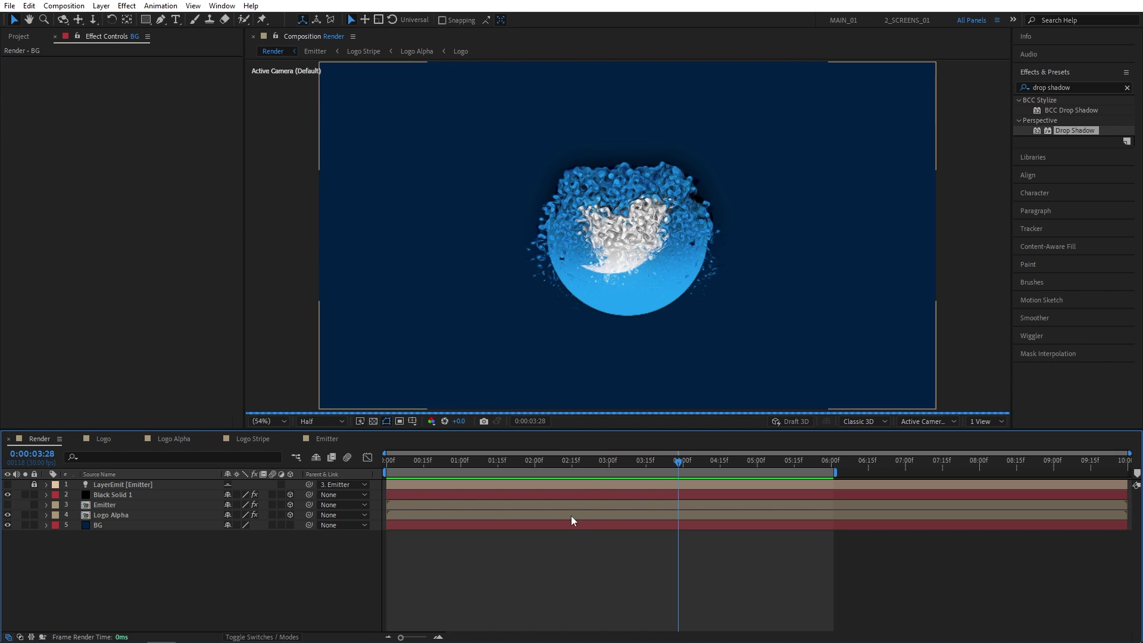
# - Add a new Camera 1 using the 35mm preset
pyautogui.click(101, 5)
pyautogui.moveTo(179, 19)
pyautogui.click(310, 58)
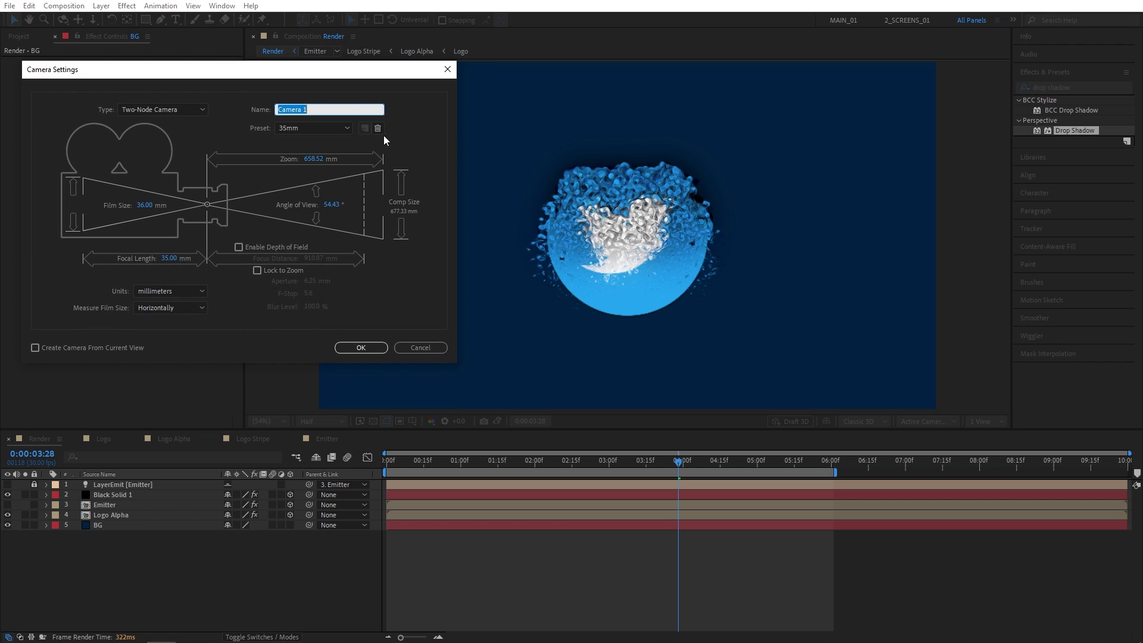
pyautogui.click(312, 128)
pyautogui.click(298, 209)
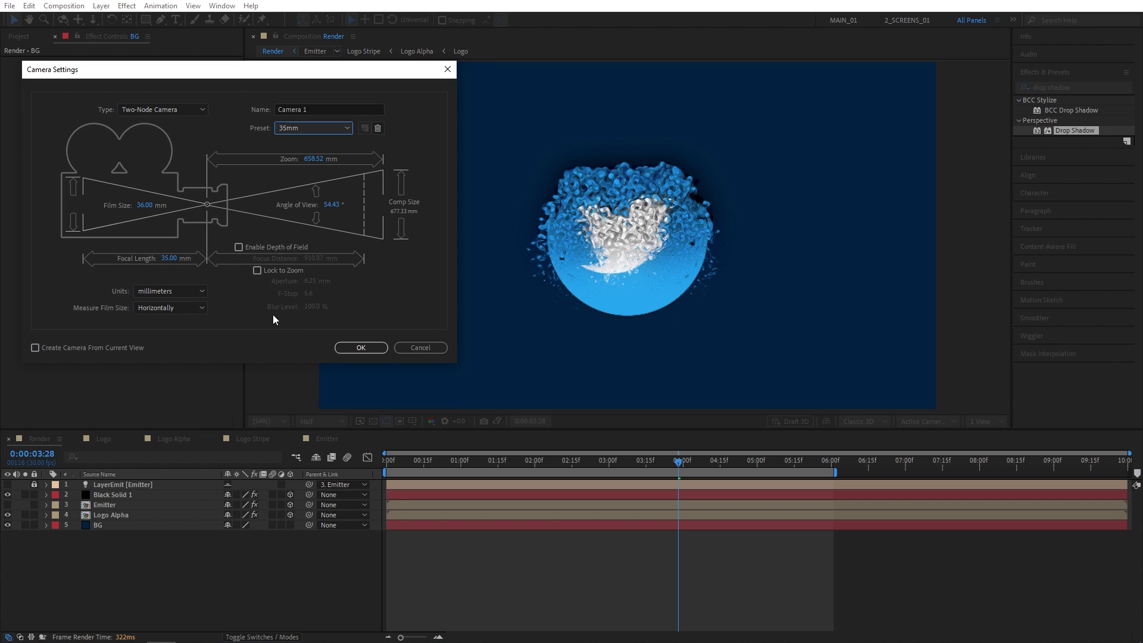
pyautogui.click(352, 348)
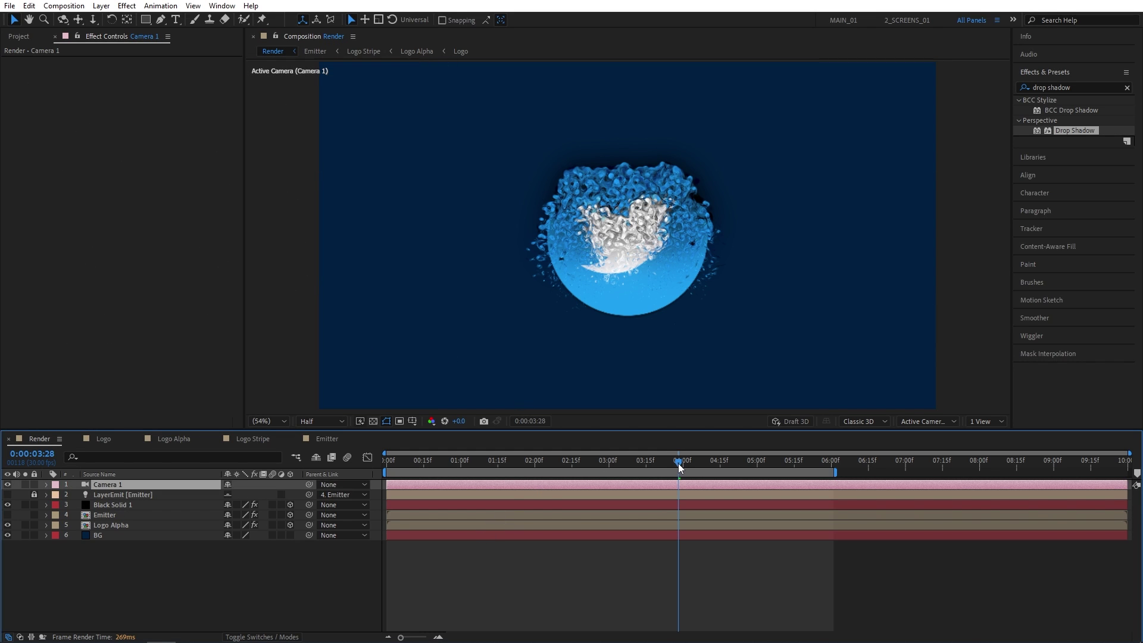
# - Keyframe Camera 1 Position at 0:00 and 6:00, pushing Z from -1866.7 to -1689.7
pyautogui.moveTo(681, 469); pyautogui.dragTo(387, 469)
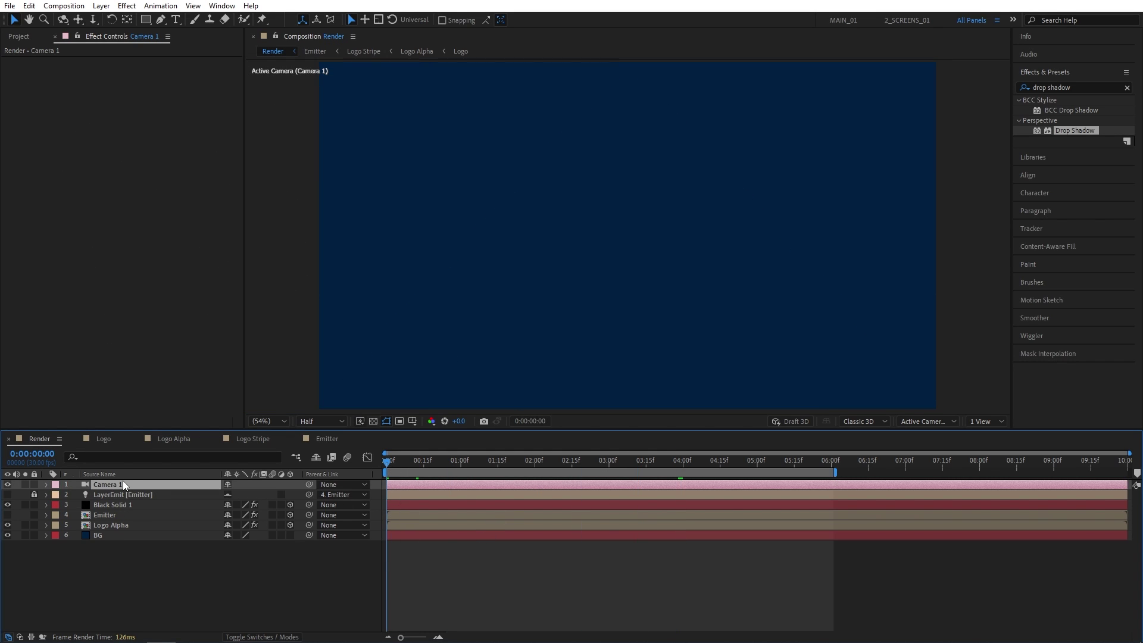
pyautogui.press('p')
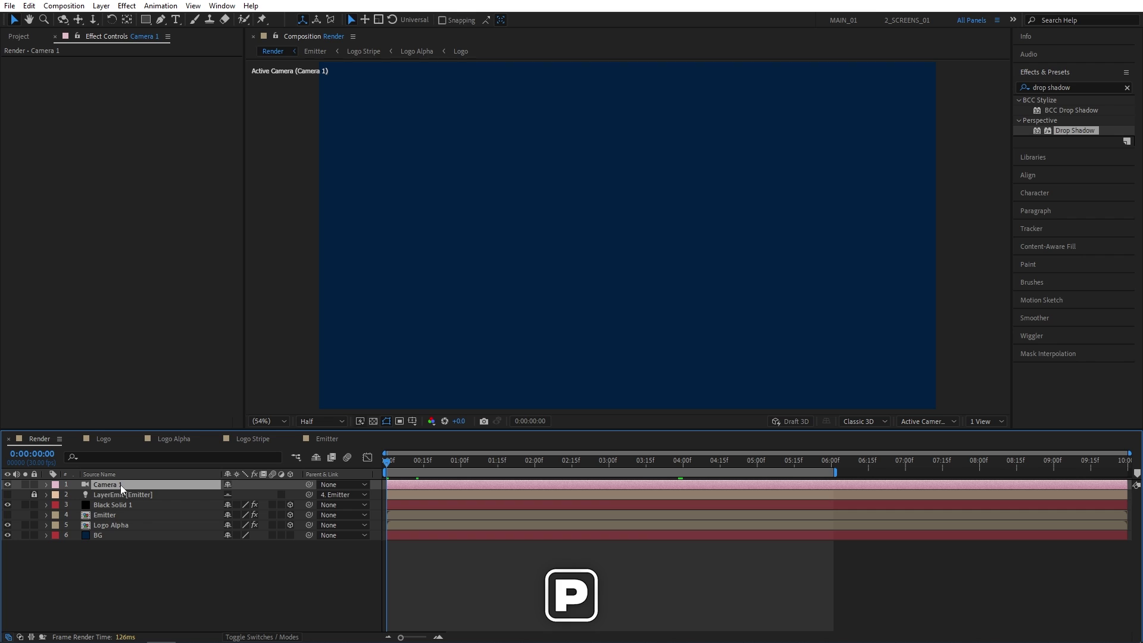
pyautogui.click(77, 495)
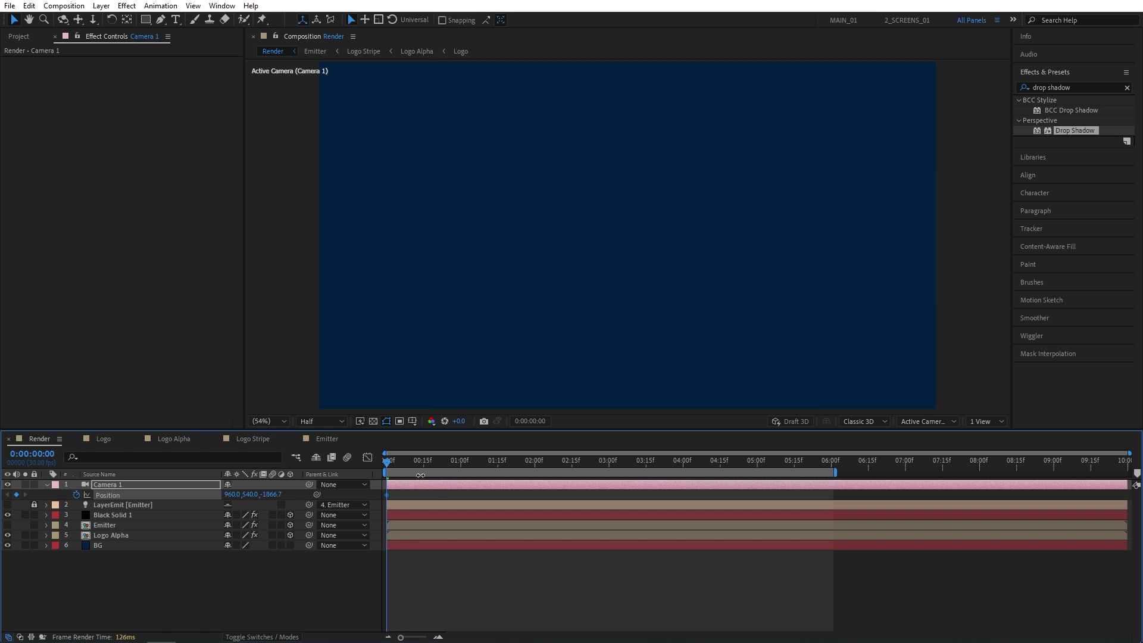
pyautogui.moveTo(810, 462); pyautogui.dragTo(831, 462)
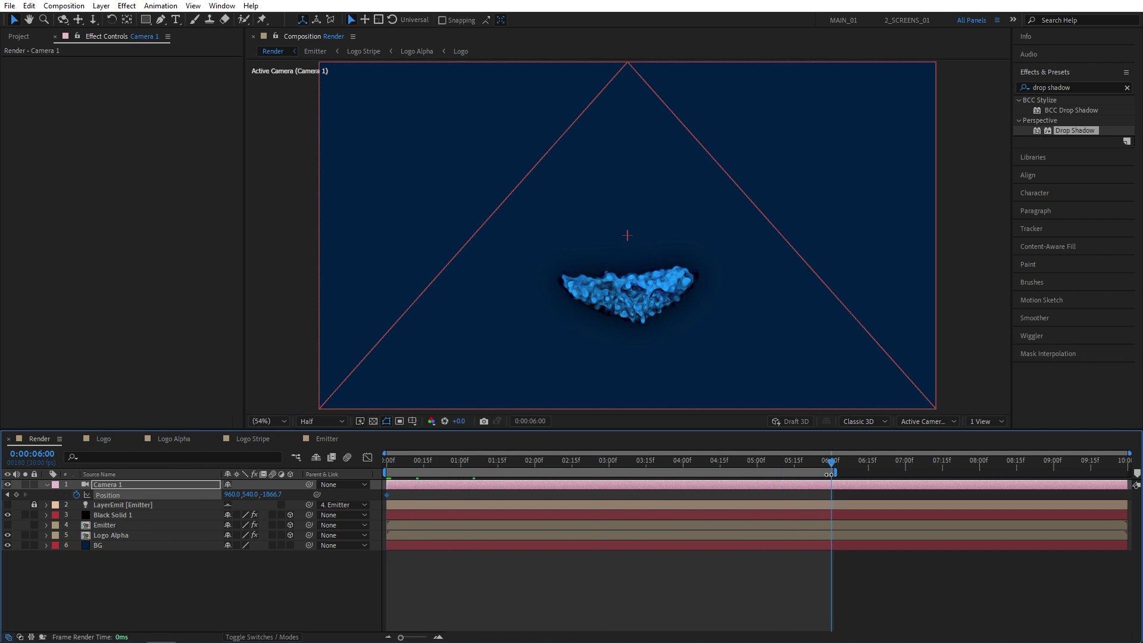
pyautogui.moveTo(277, 497); pyautogui.dragTo(381, 495)
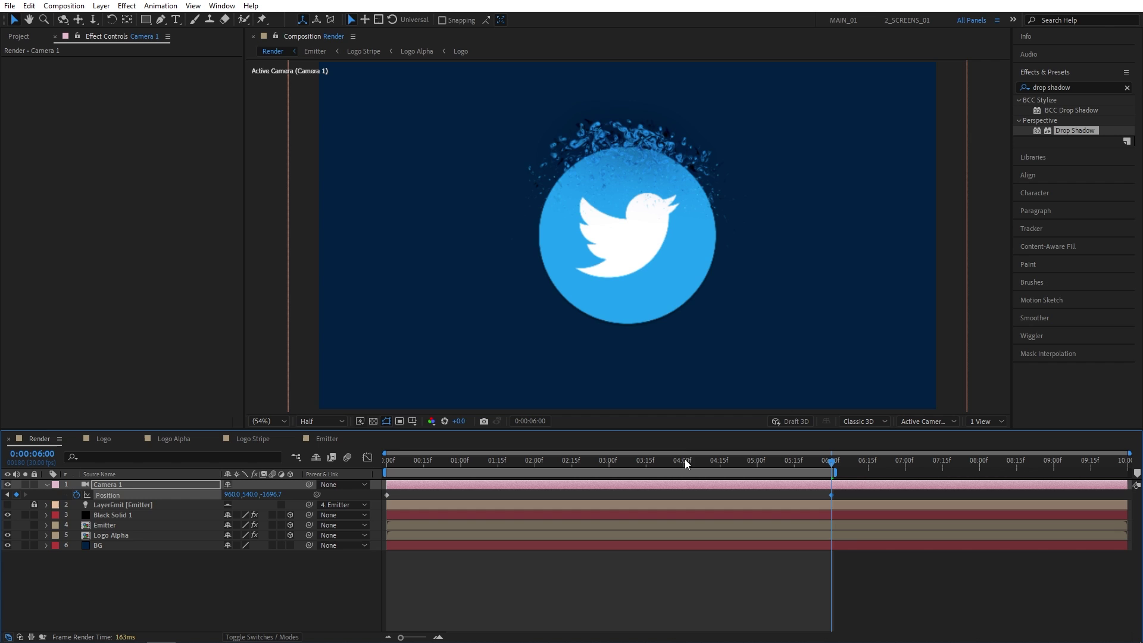
pyautogui.moveTo(794, 462); pyautogui.dragTo(327, 575)
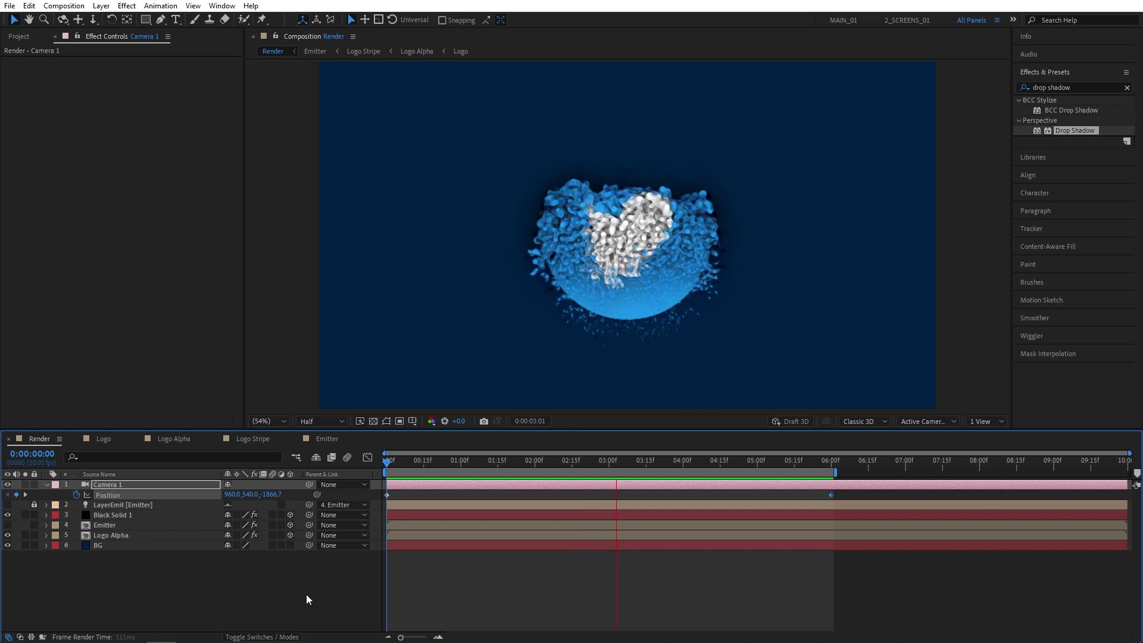
pyautogui.moveTo(559, 460); pyautogui.dragTo(631, 462)
pyautogui.click(195, 590)
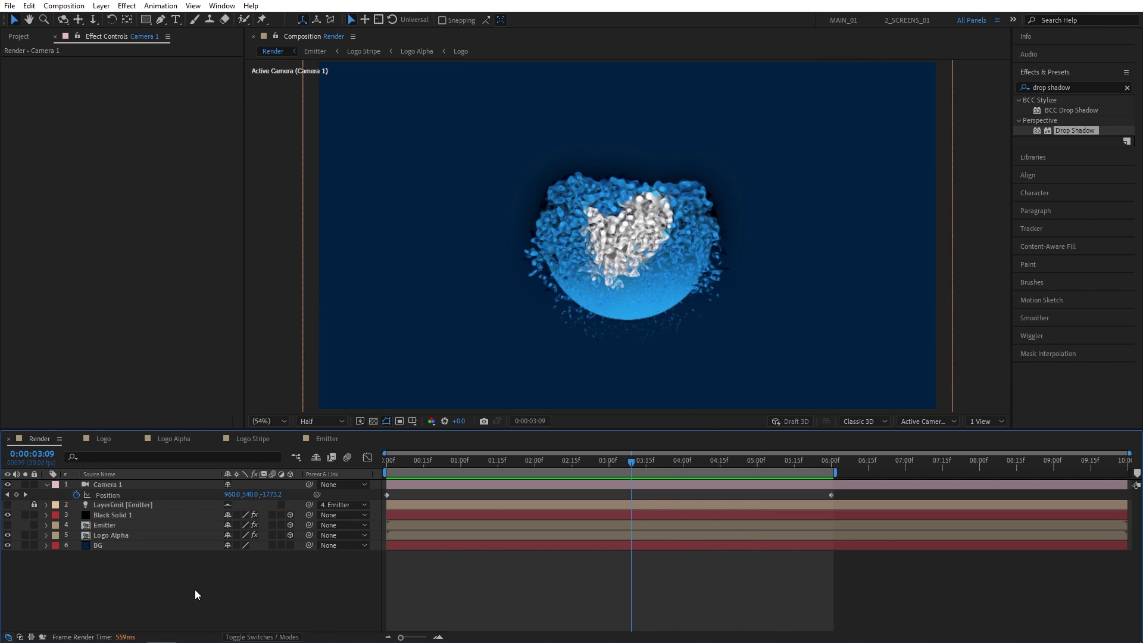
# - Add the Pinterest PNG above the Twitter logo in the Logo comp at 34.3% scale, then return to Render
pyautogui.click(106, 441)
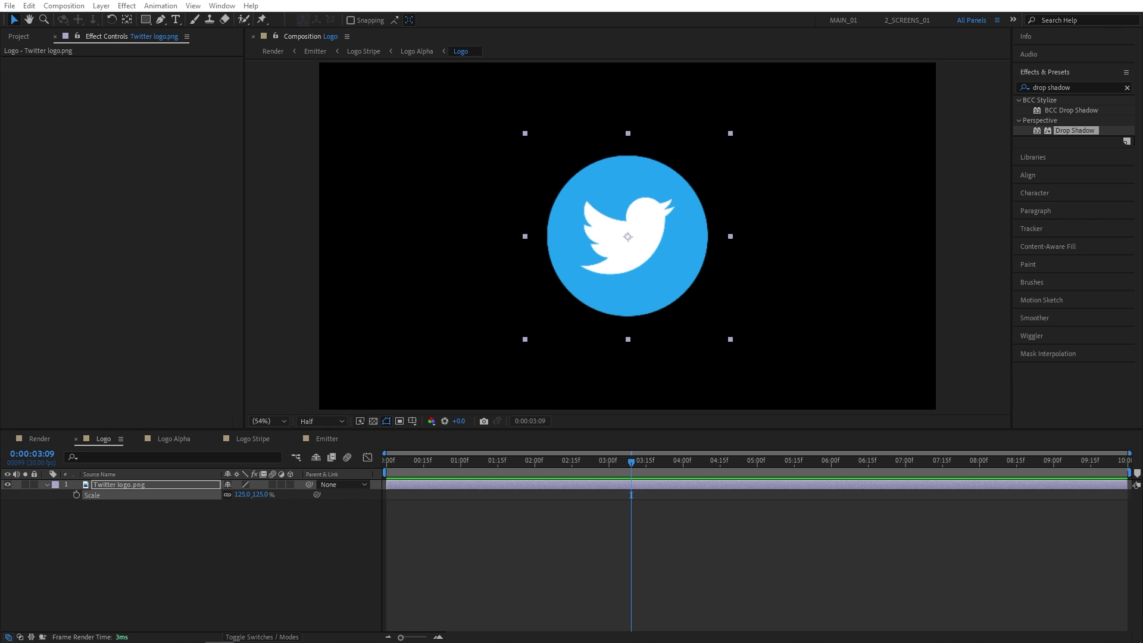
pyautogui.moveTo(142, 518); pyautogui.dragTo(167, 566)
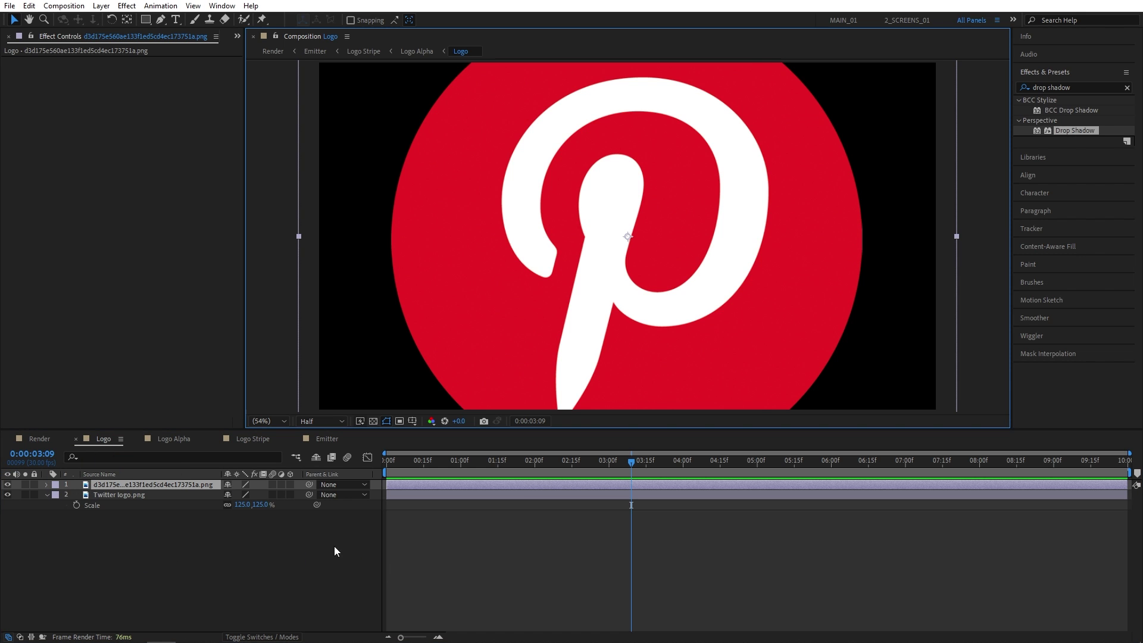
pyautogui.press('s')
pyautogui.moveTo(251, 495); pyautogui.dragTo(570, 335)
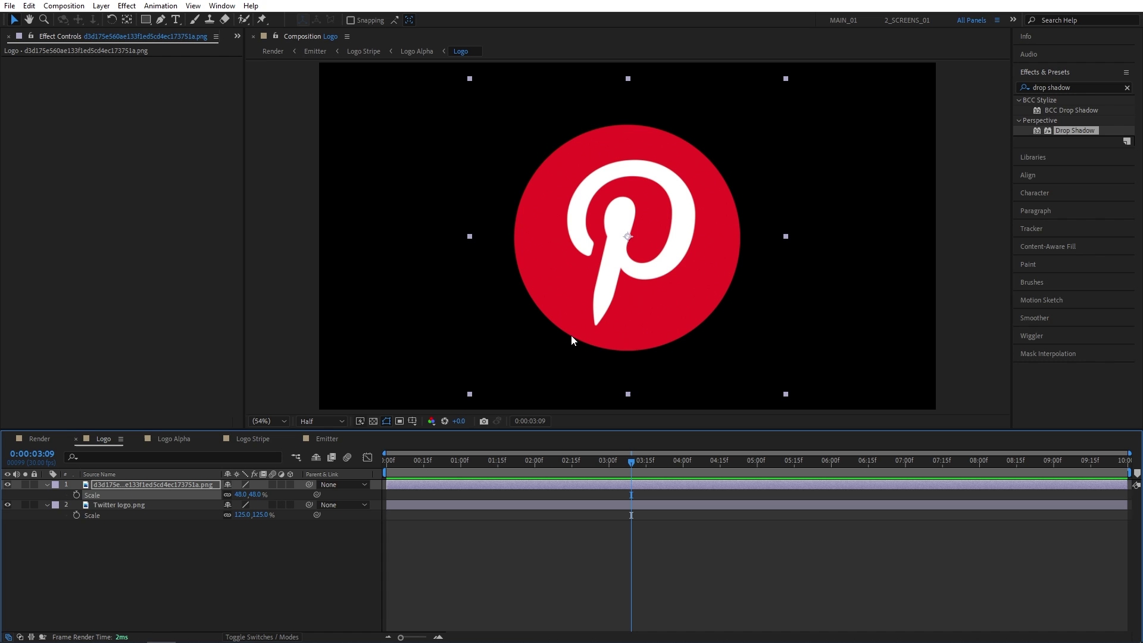
pyautogui.moveTo(786, 78); pyautogui.dragTo(741, 124)
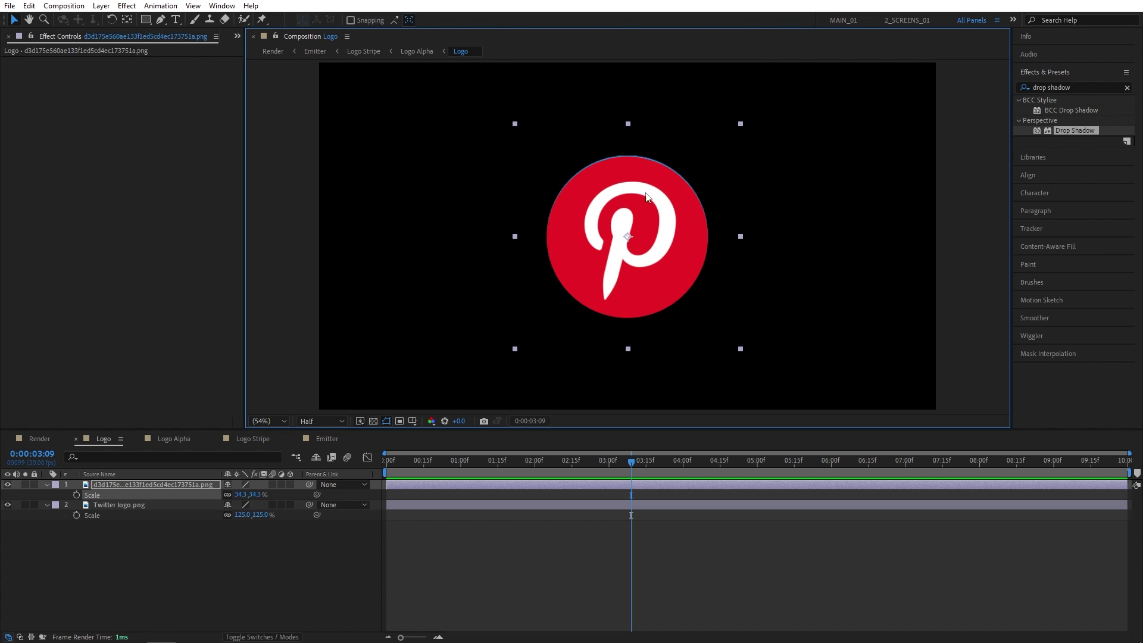
pyautogui.click(31, 520)
pyautogui.click(39, 439)
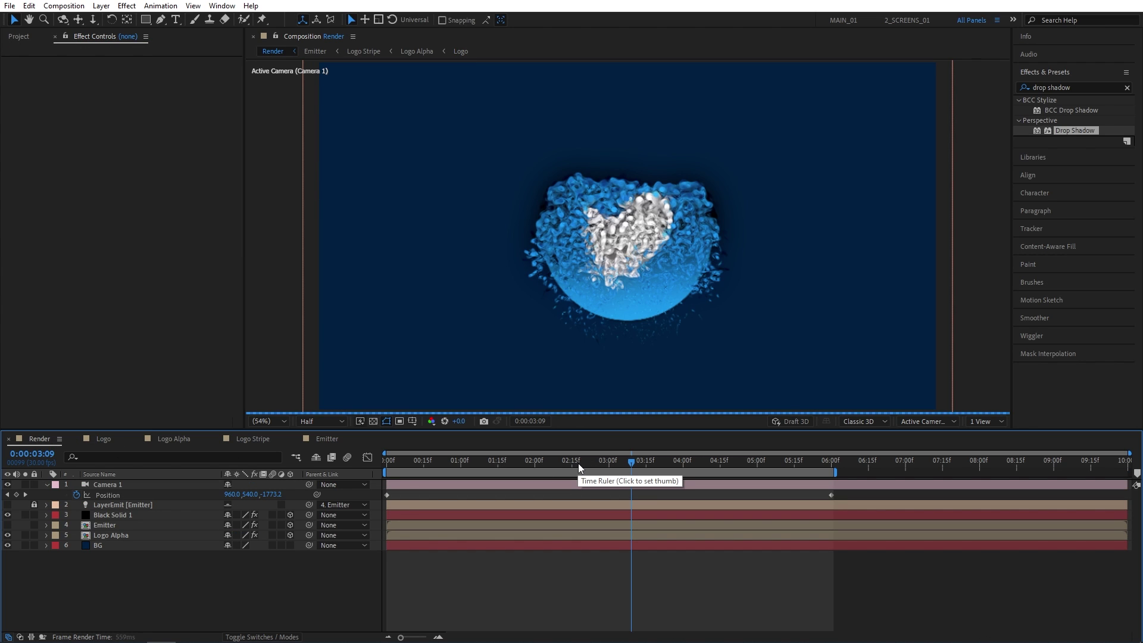
pyautogui.press('Home')
pyautogui.press('space')
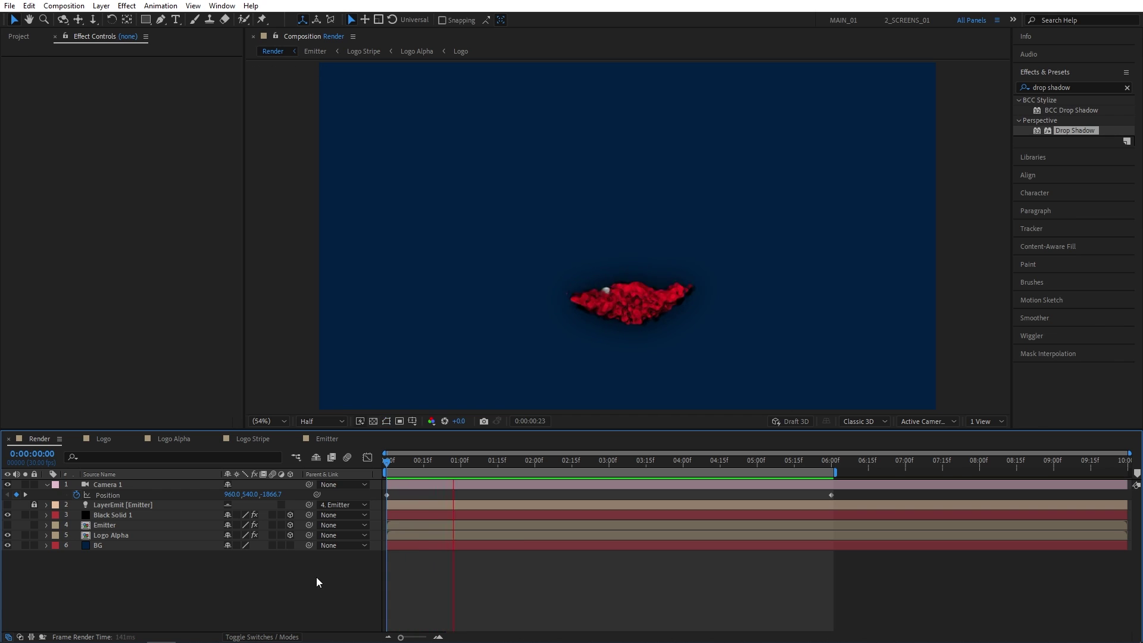